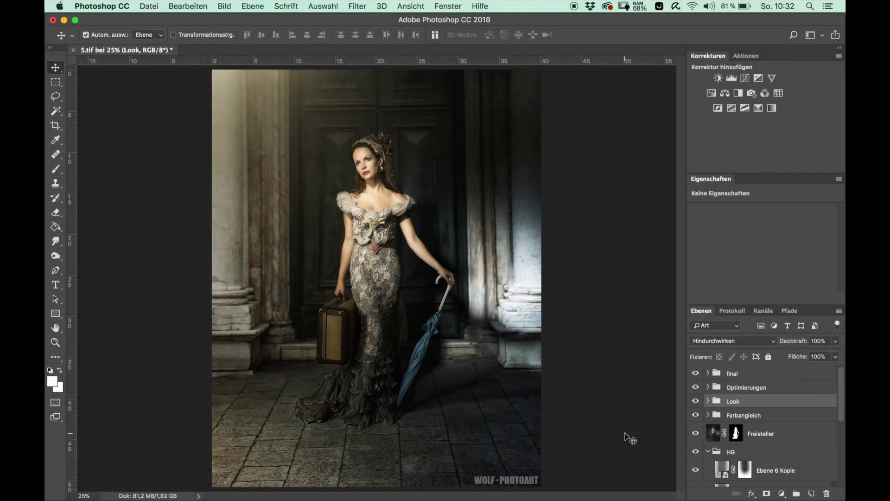
- Isolate the Hintergrund layer, briefly restore the composite to compare, then isolate it again
scroll(756, 443, down, 10)
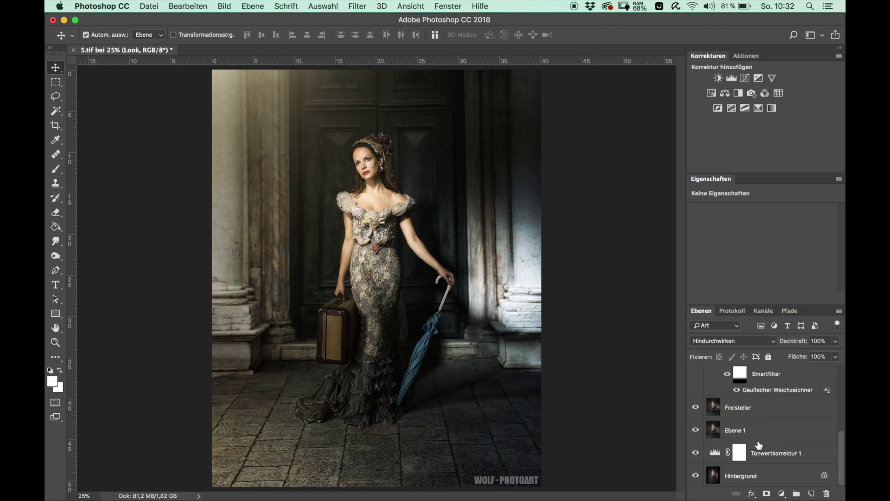
alt+click(696, 475)
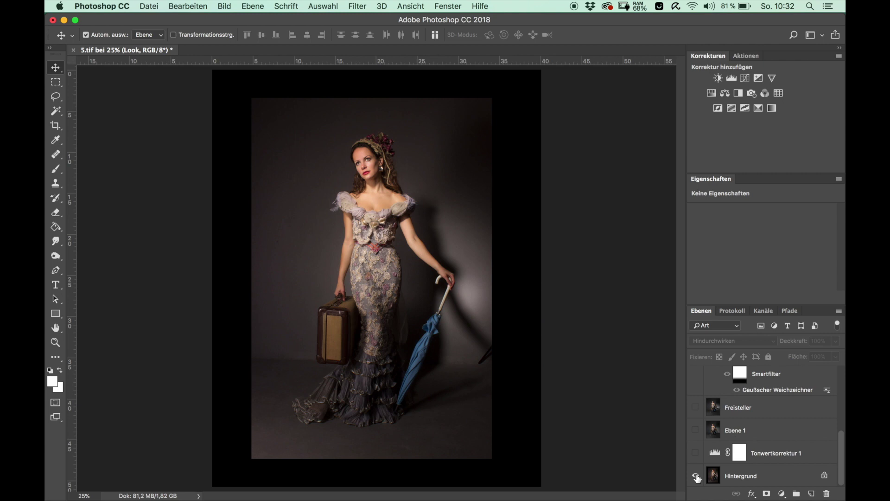
scroll(716, 385, up, 5)
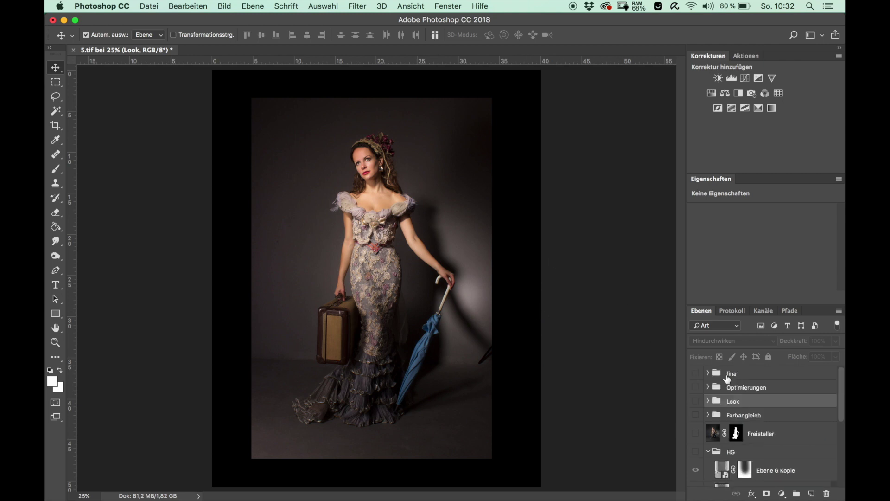
click(696, 374)
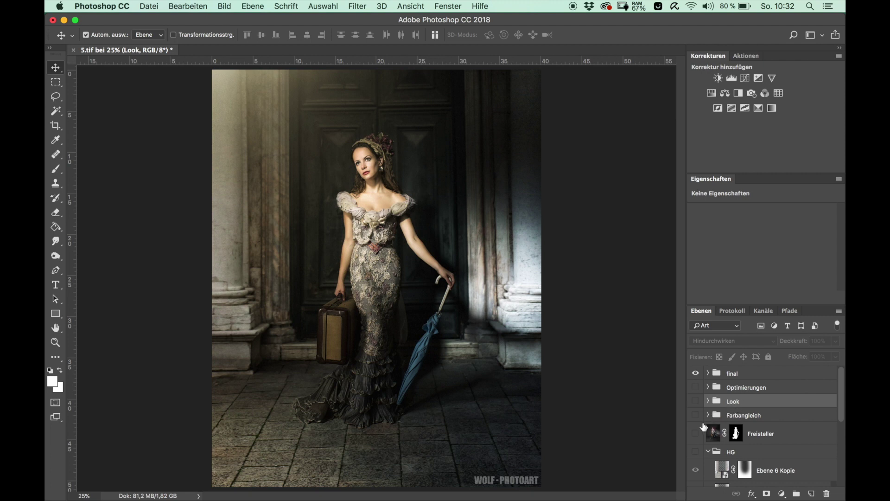
scroll(703, 426, down, 5)
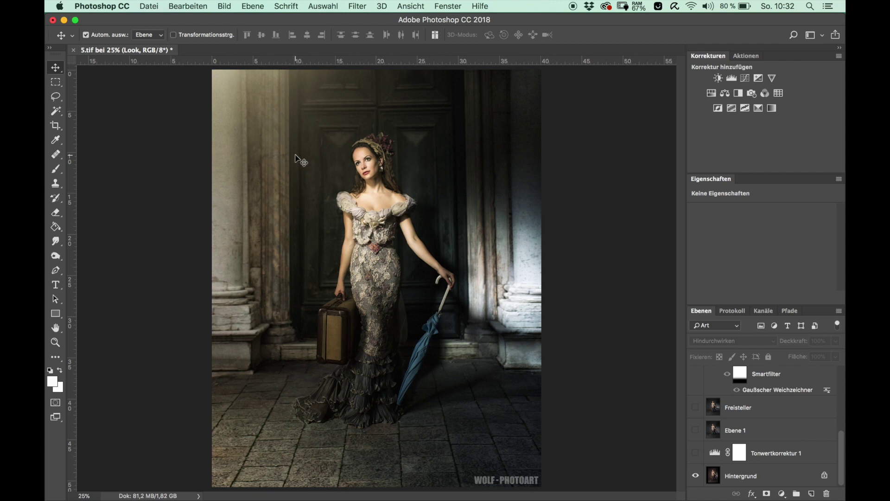
alt+click(697, 476)
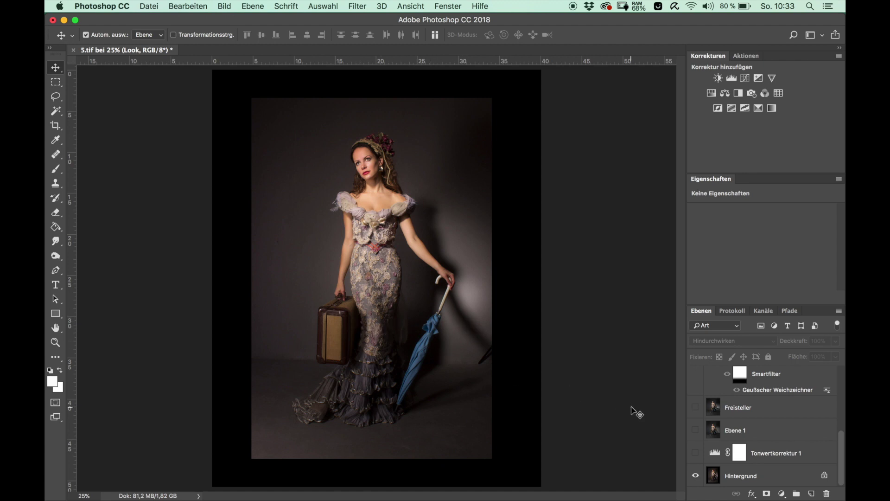
- Select the Hintergrund layer and turn the final group back on to show the doorway composite
scroll(707, 439, up, 10)
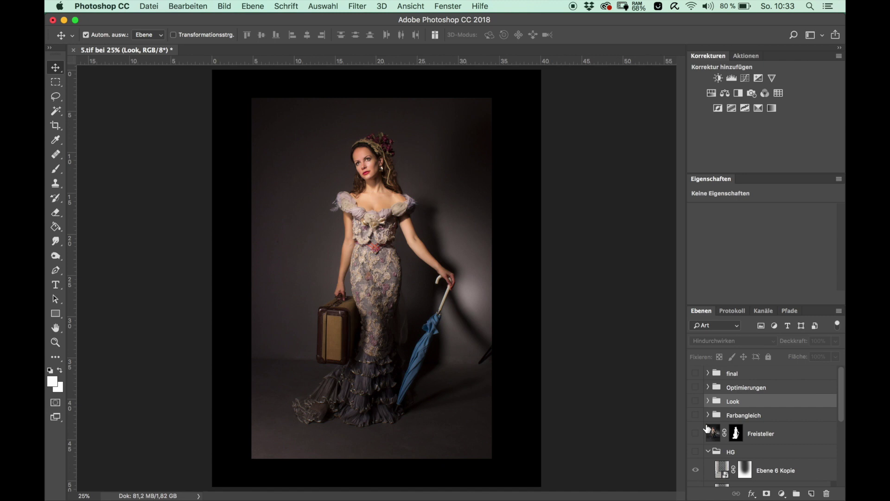
click(695, 374)
click(695, 374)
scroll(774, 436, down, 10)
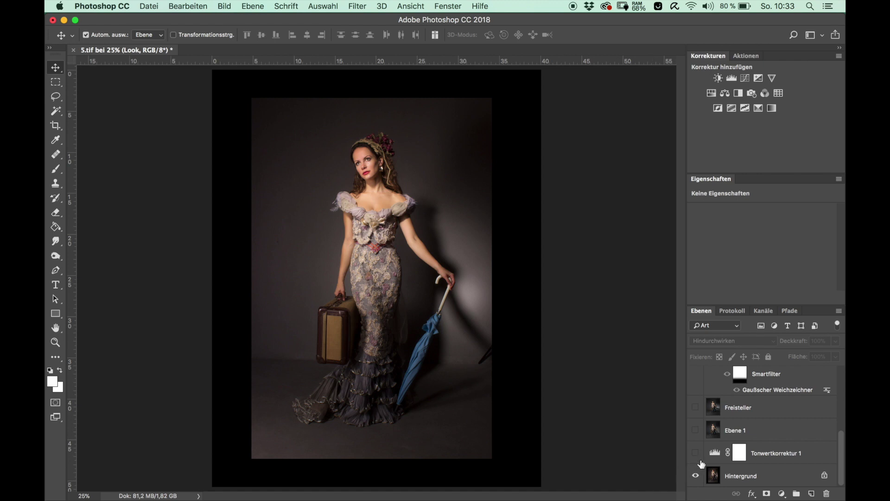
click(732, 473)
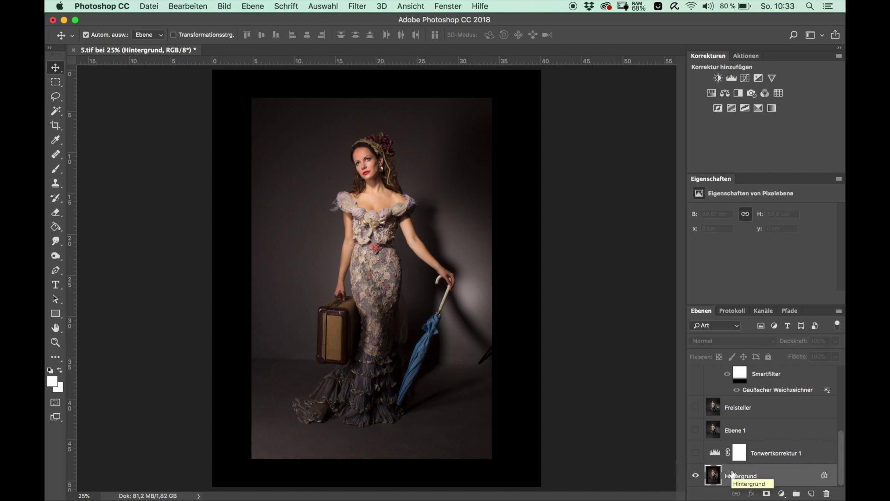
scroll(734, 440, up, 5)
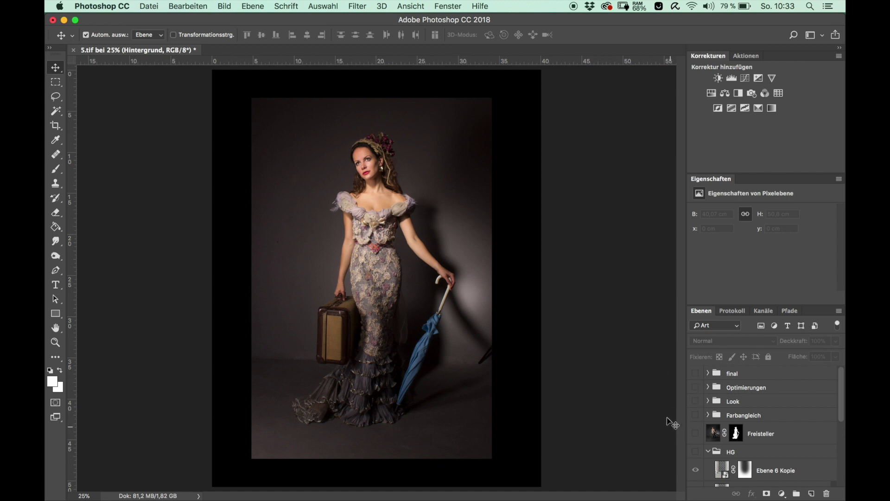
click(697, 372)
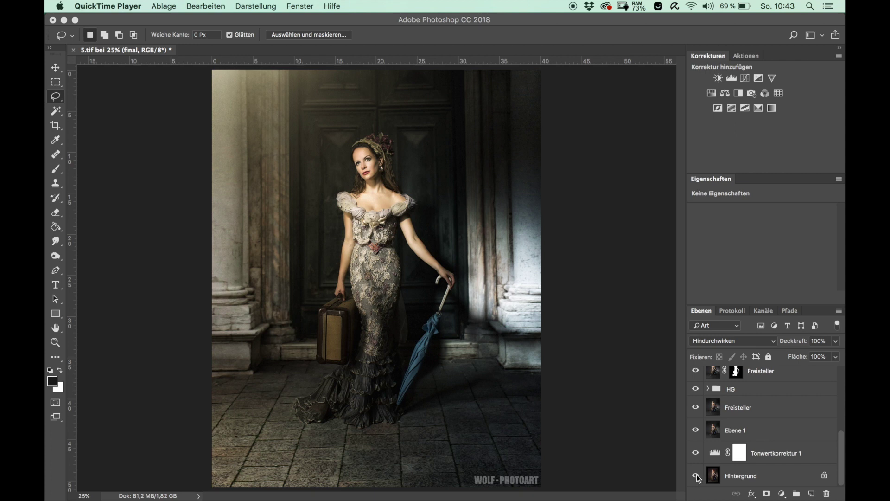
- Isolate the Hintergrund photo, toggle the final group, and zoom out then back to 25%
alt+click(696, 474)
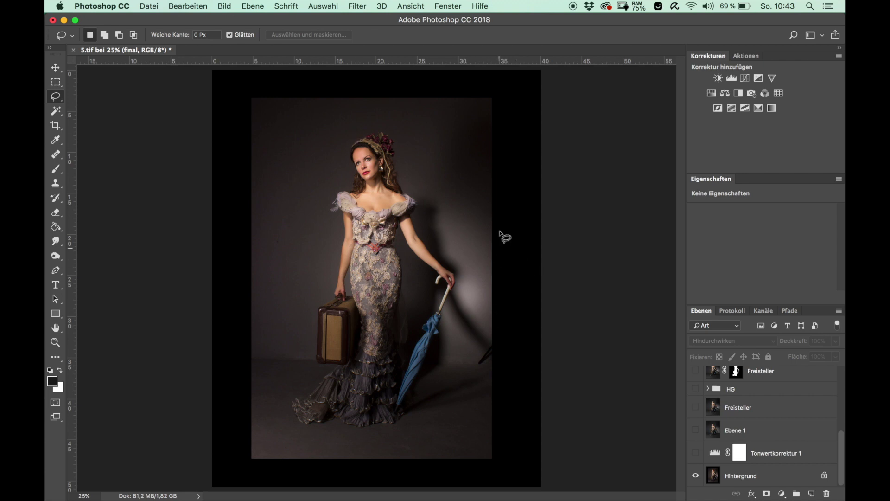
scroll(718, 443, up, 5)
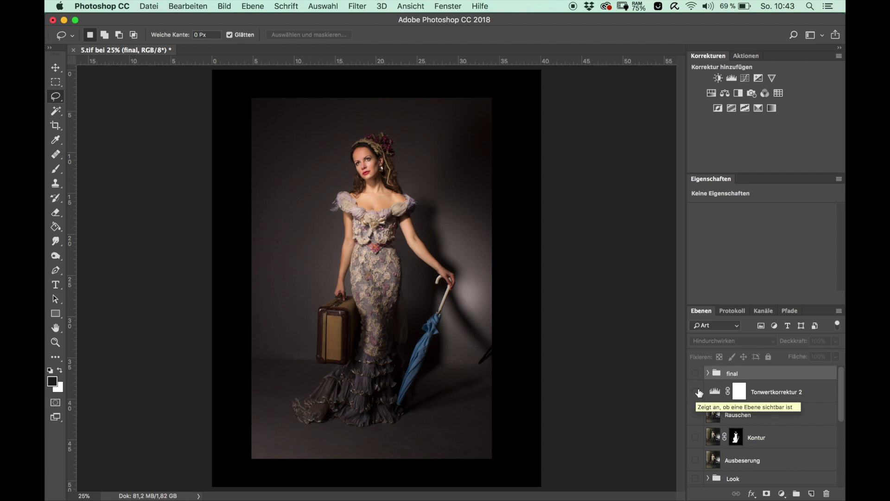
click(695, 374)
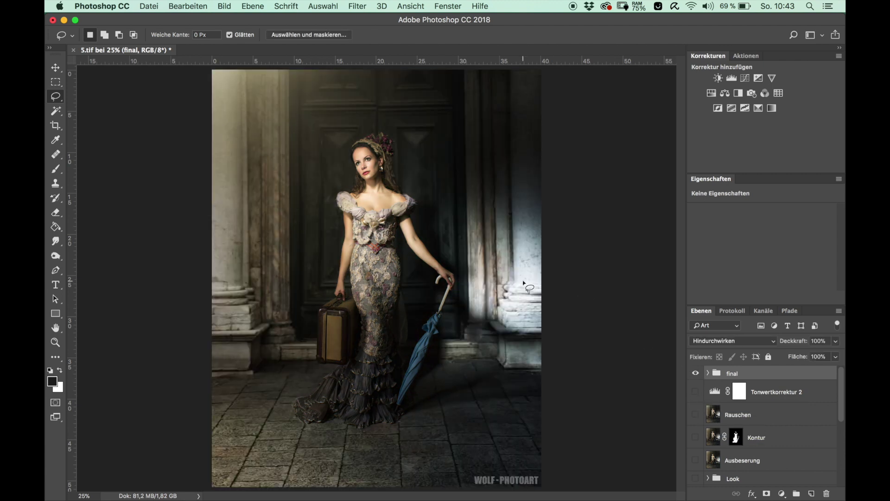
key(super+minus)
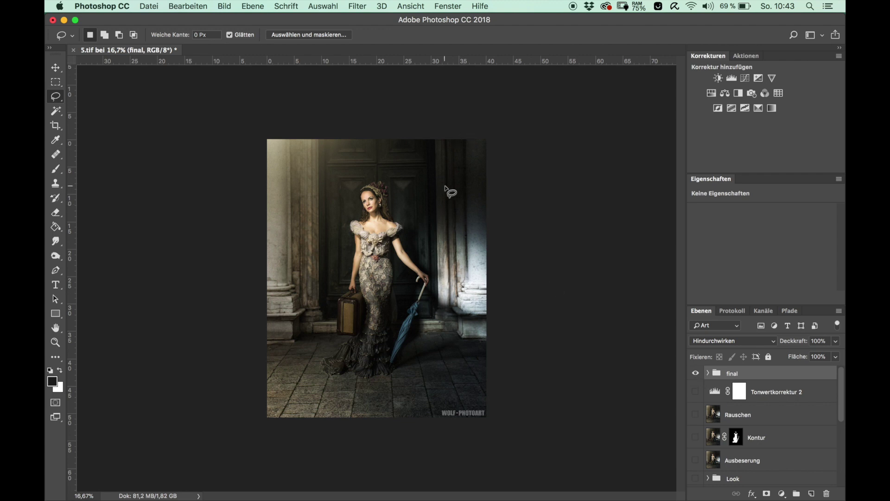
key(super+plus)
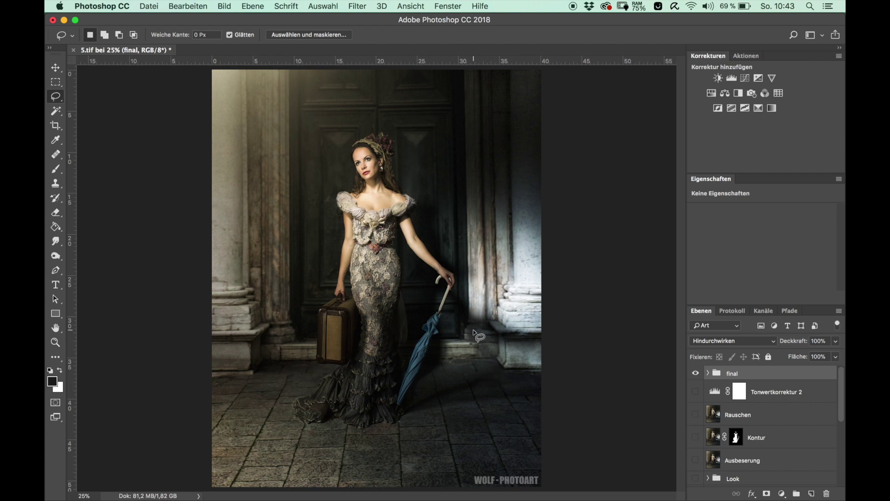
- Compare the original studio shot with the composite, zoom out, and select Hintergrund
scroll(710, 390, down, 5)
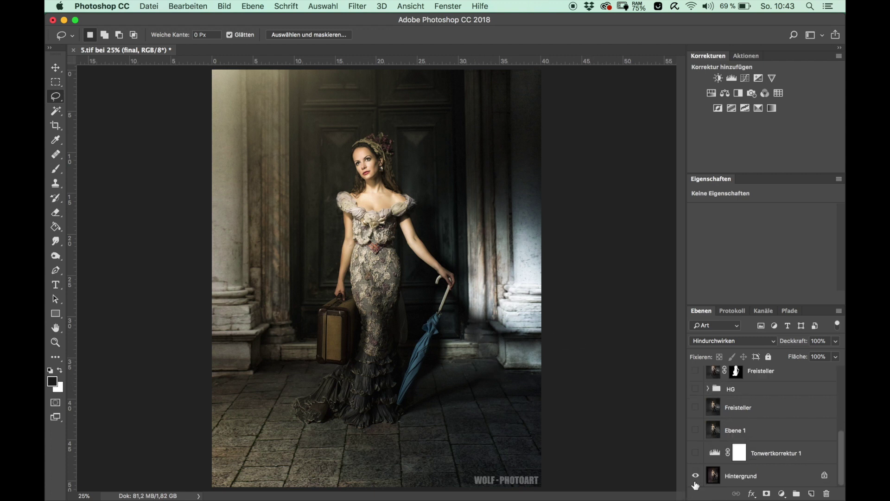
alt+click(696, 483)
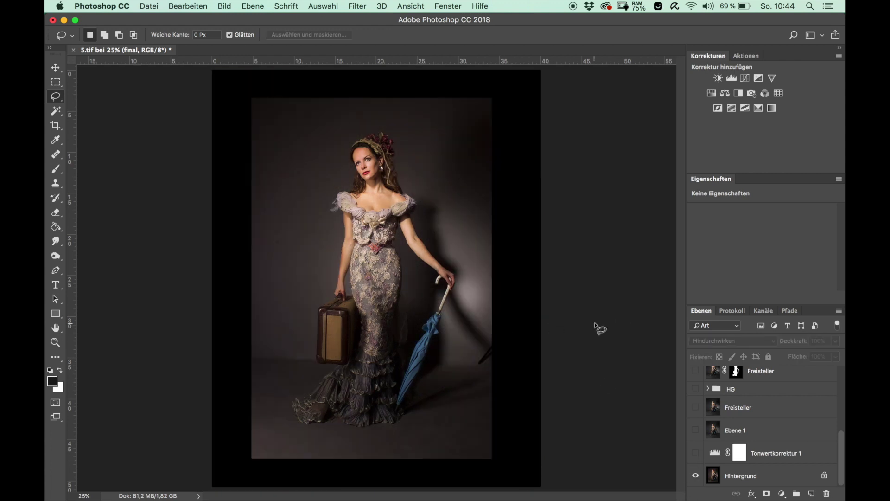
key(super+minus)
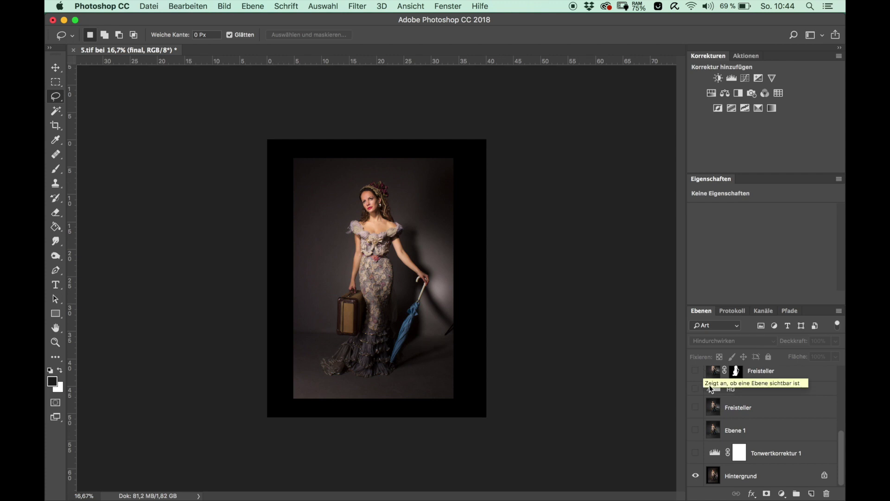
scroll(726, 394, up, 2)
scroll(728, 414, up, 2)
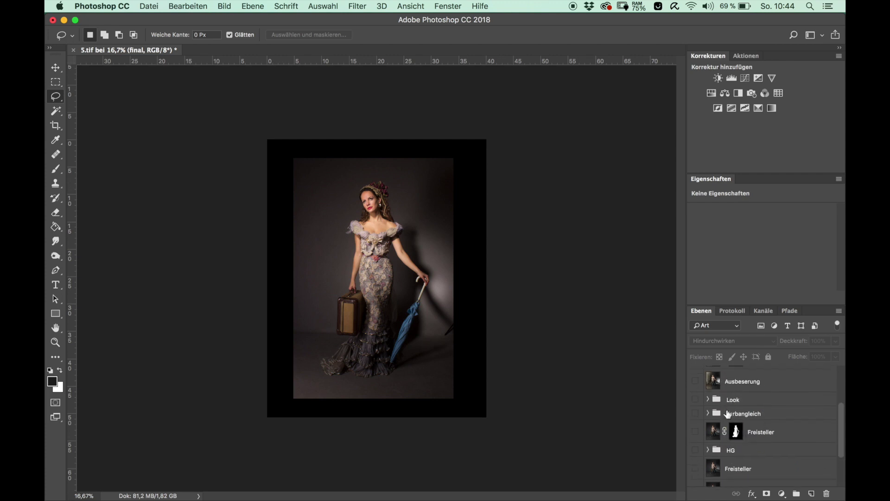
scroll(728, 414, down, 3)
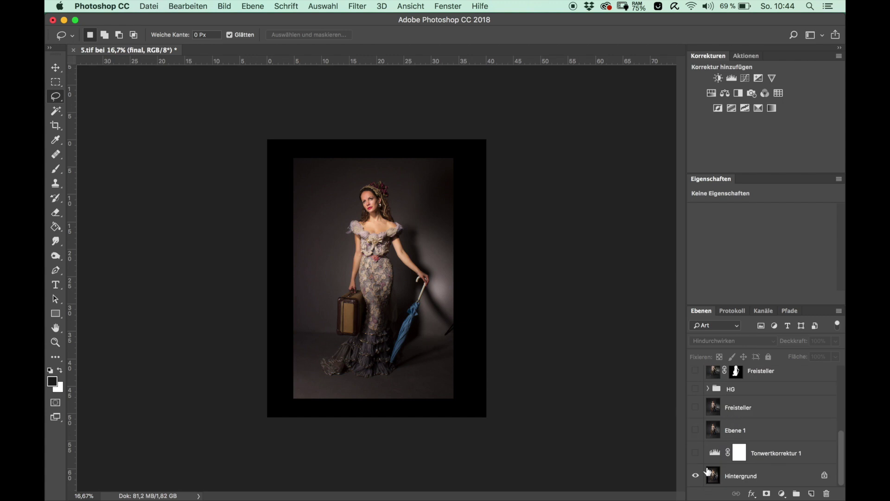
click(726, 476)
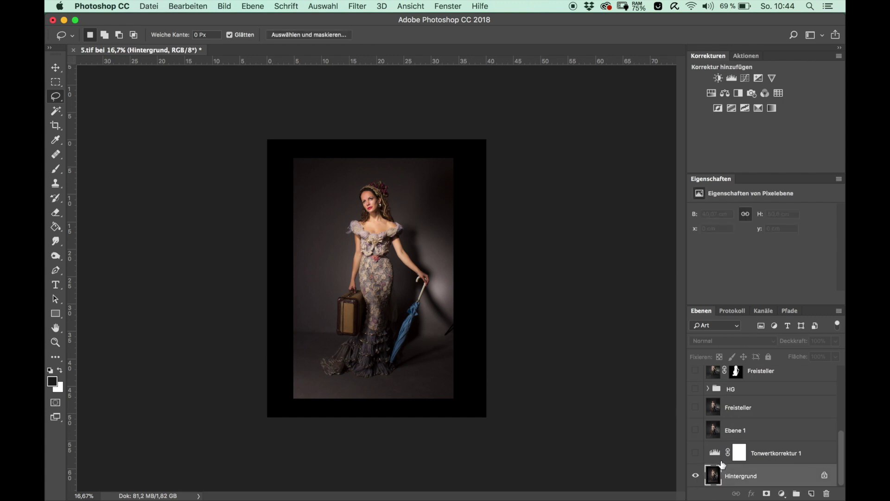
click(225, 8)
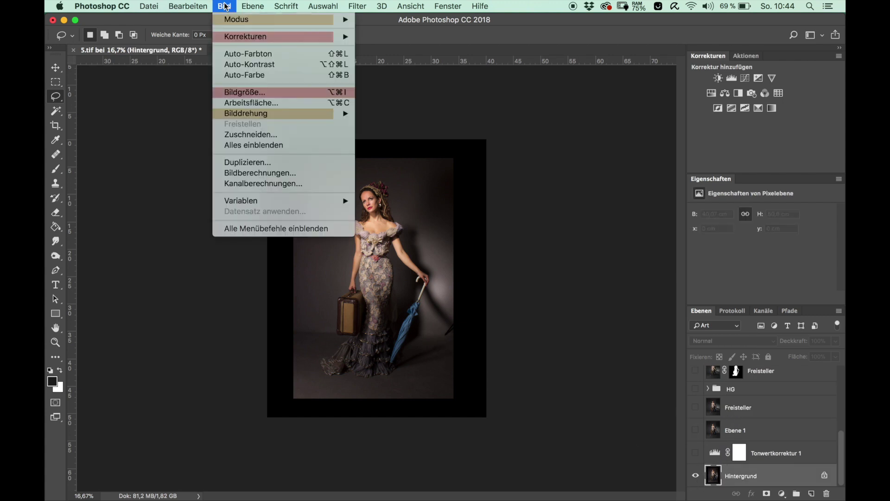
click(251, 103)
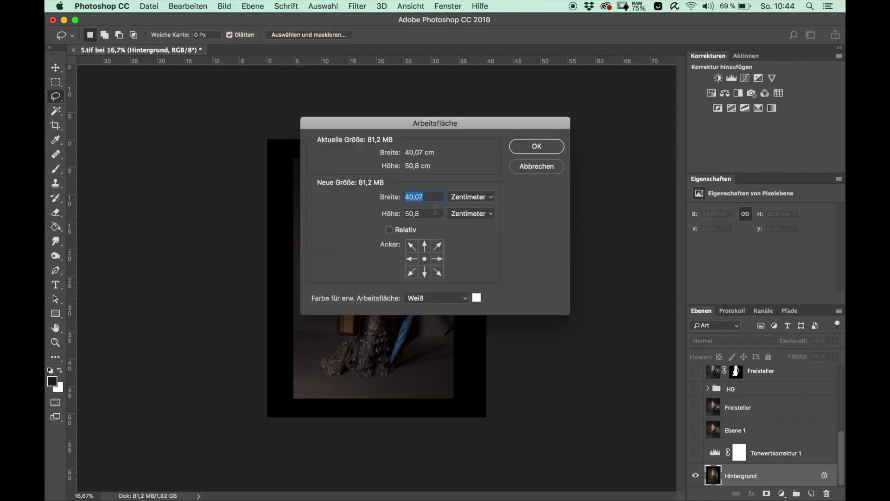
click(471, 197)
click(465, 180)
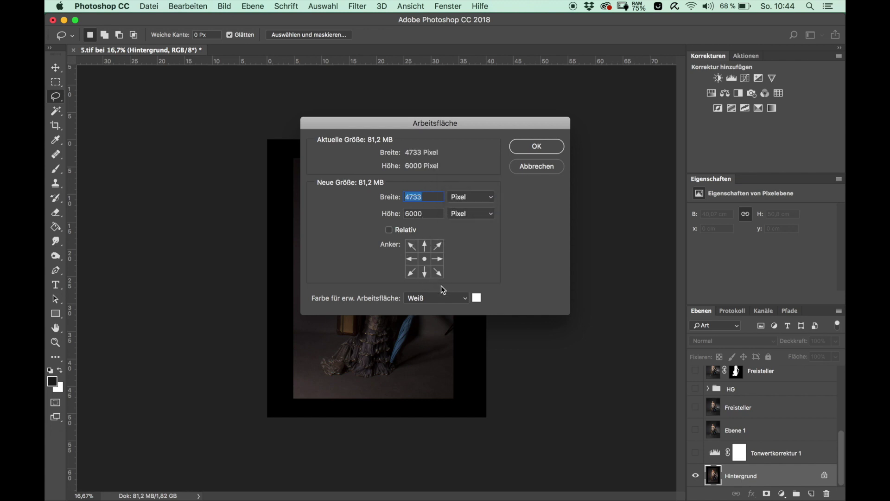
key(Tab)
click(522, 171)
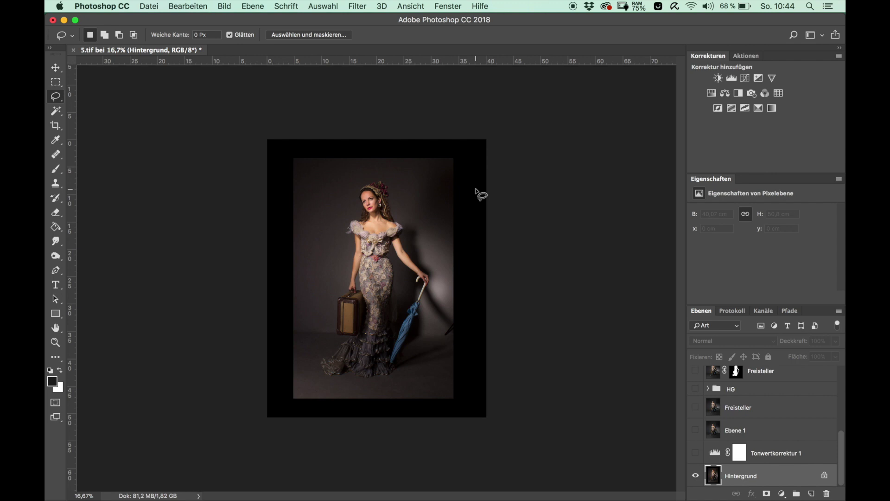
key(super+plus)
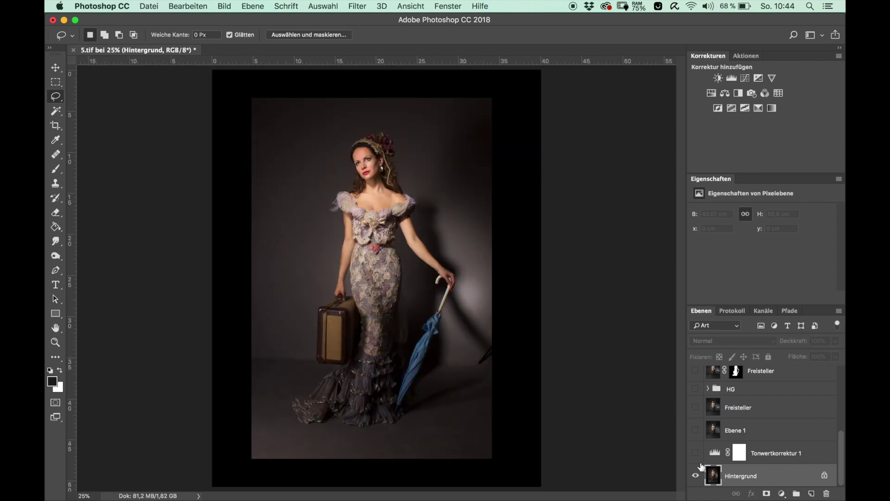
- Turn the Tonwertkorrektur 1 levels adjustment back on and compare with Ebene 1's grey backdrop
click(762, 457)
click(695, 453)
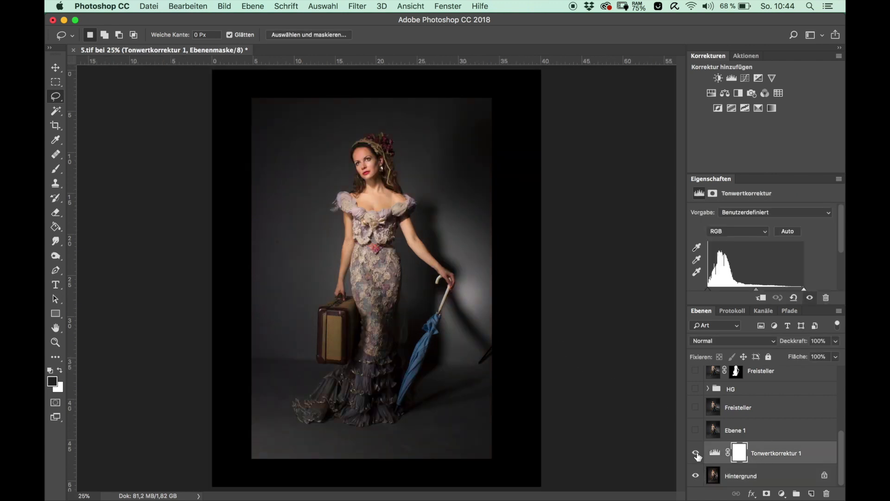
click(697, 454)
click(695, 431)
click(696, 430)
click(696, 431)
- Preview and hide Freisteller, then stamp all visible layers into new layer Ebene 16
click(697, 407)
click(696, 407)
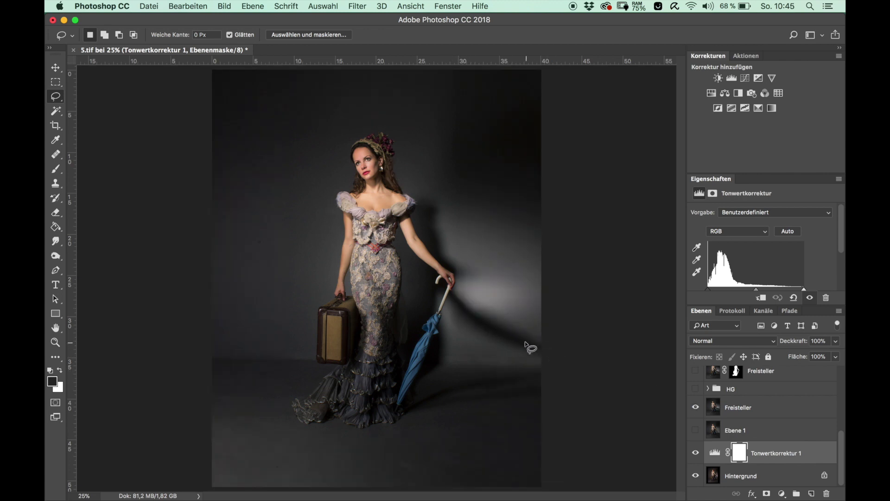
click(696, 407)
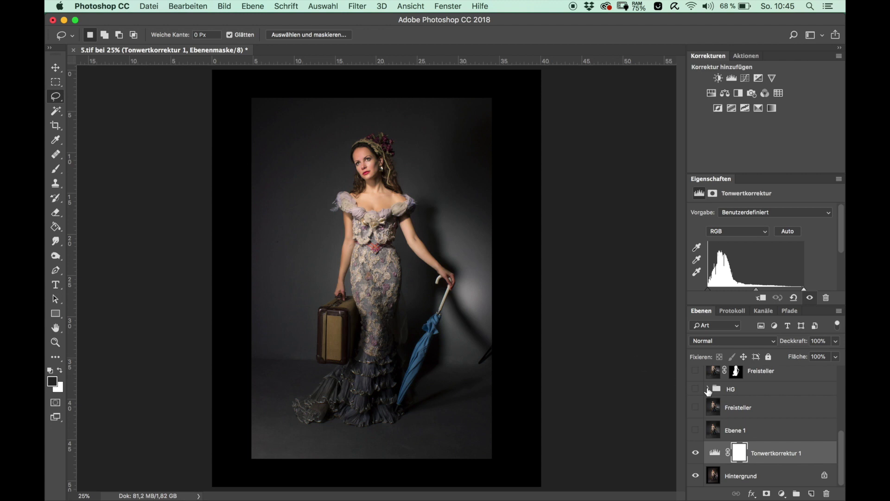
key(ctrl+shift+alt+e)
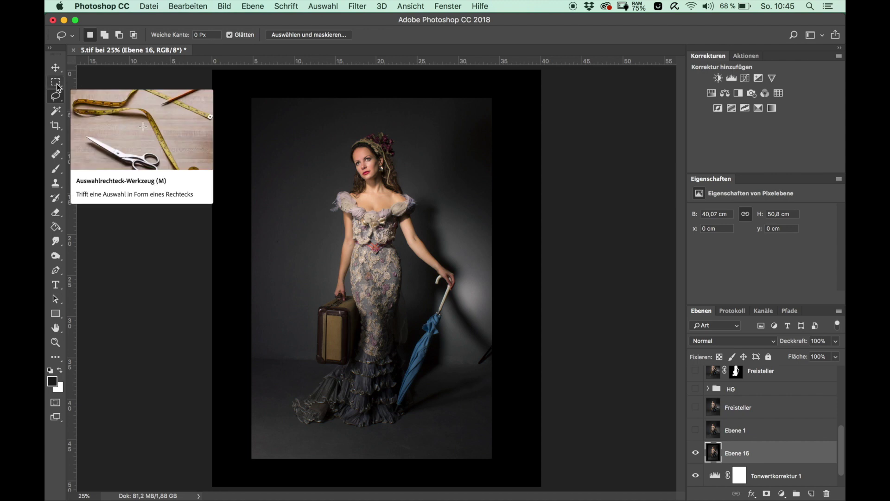
- Stretch a narrow strip of the backdrop's right edge over the black border
click(56, 83)
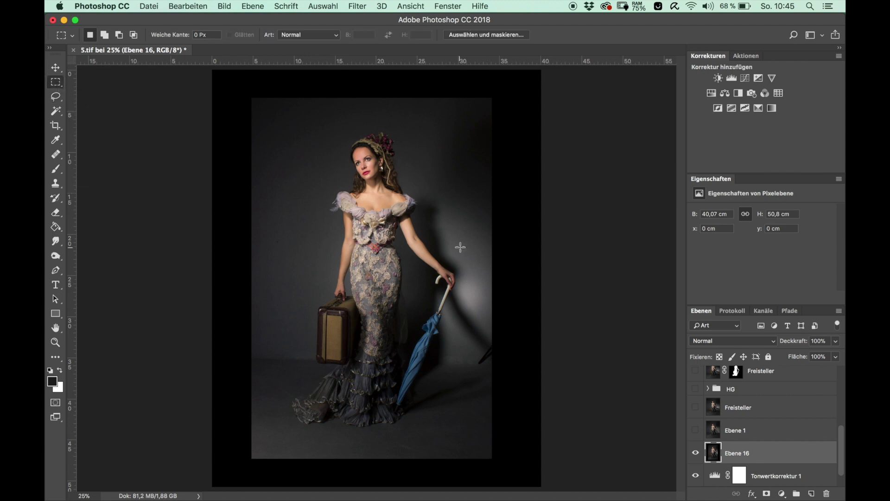
drag(455, 97, 491, 455)
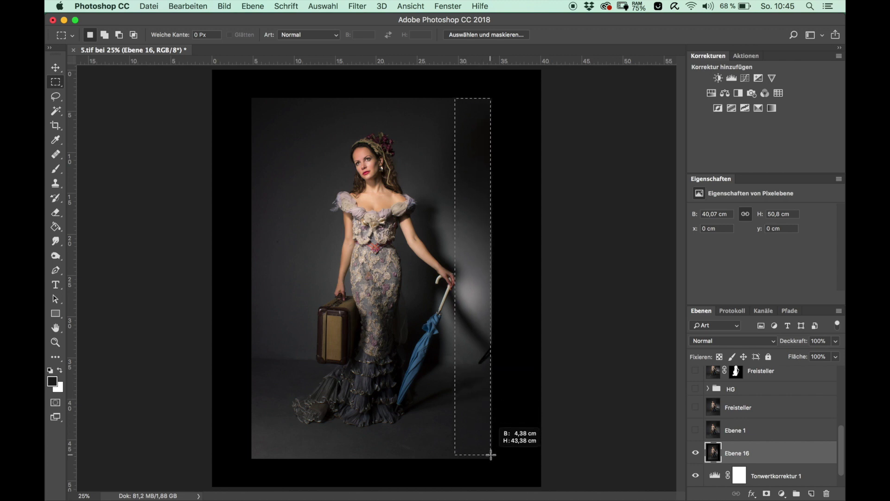
key(ctrl+t)
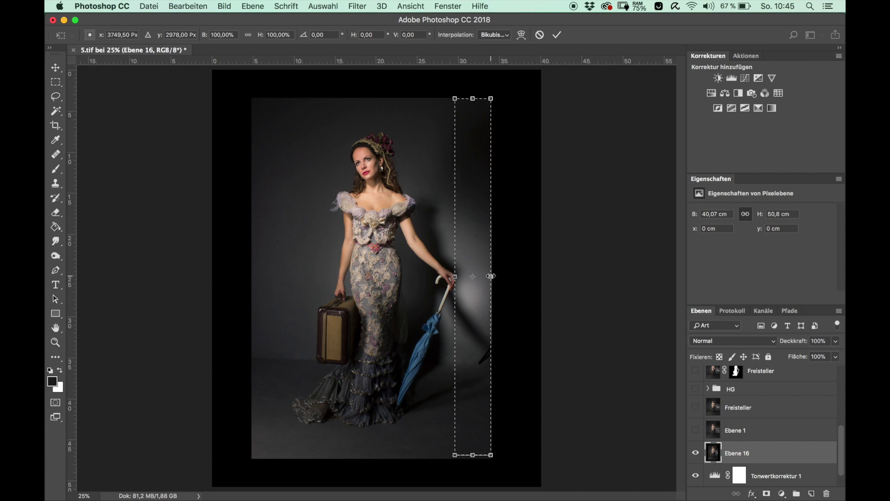
drag(491, 276, 541, 271)
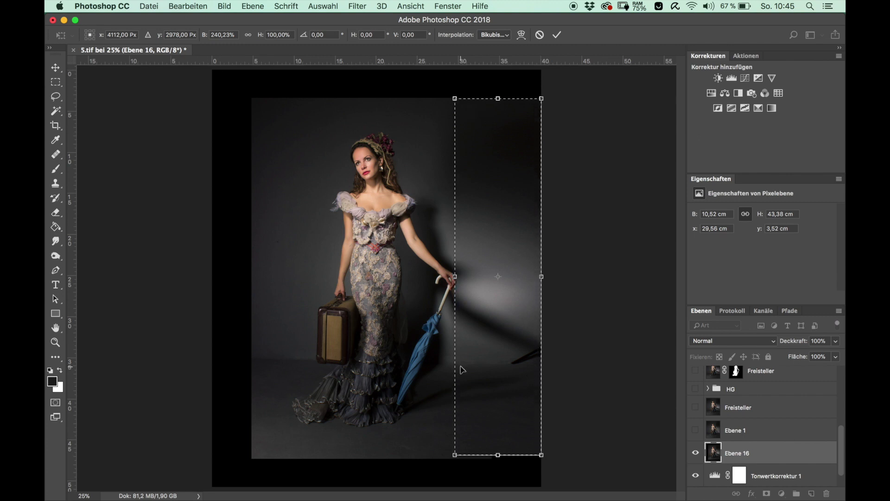
key(Return)
click(659, 451)
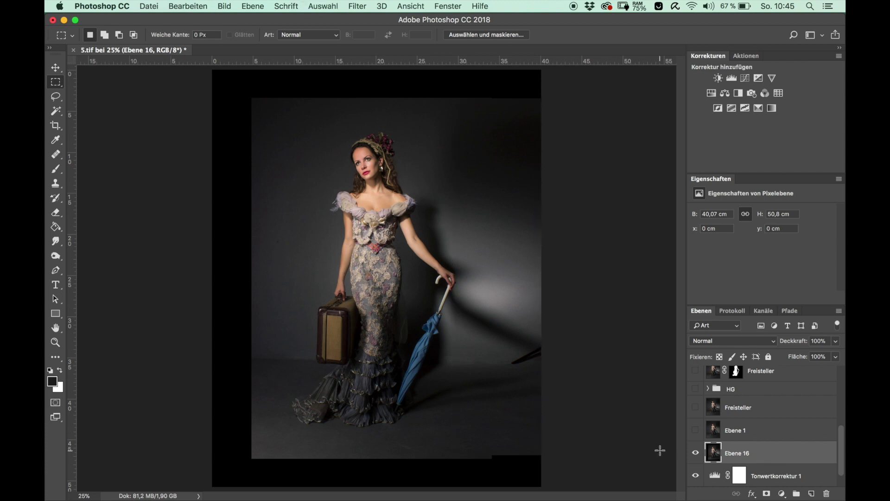
- Show Ebene 1 and the Freisteller light layer above the merged layer
click(695, 431)
click(696, 407)
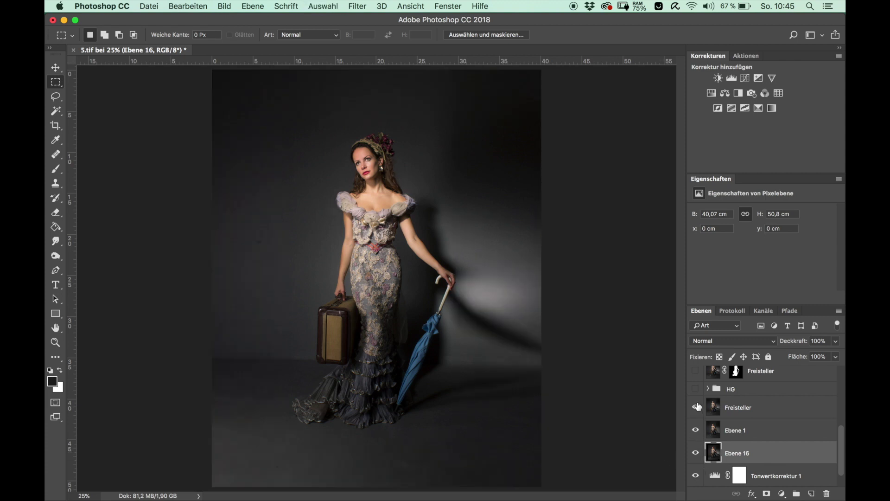
click(696, 407)
- Hide the Freisteller glow and make Ebene 1 the active layer
click(60, 183)
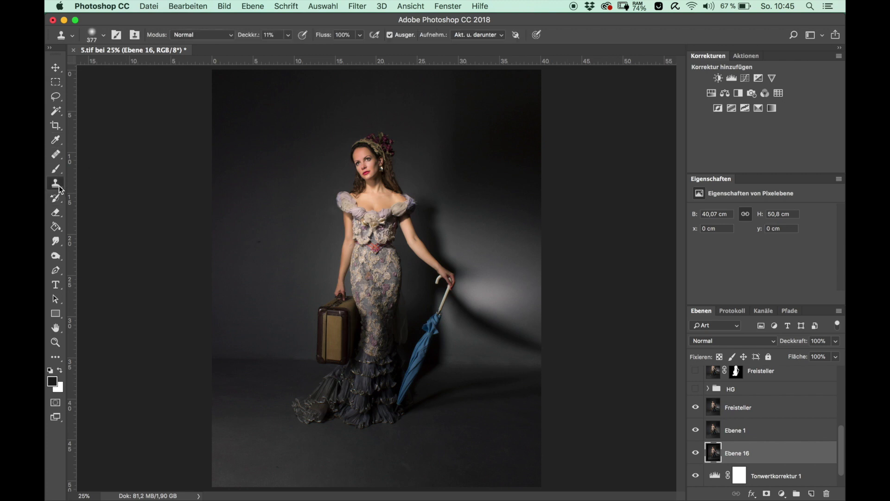
click(59, 167)
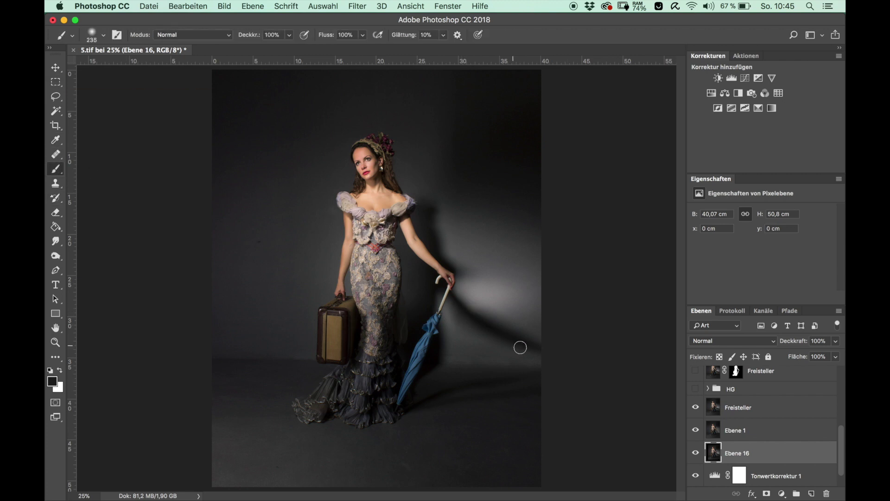
click(695, 415)
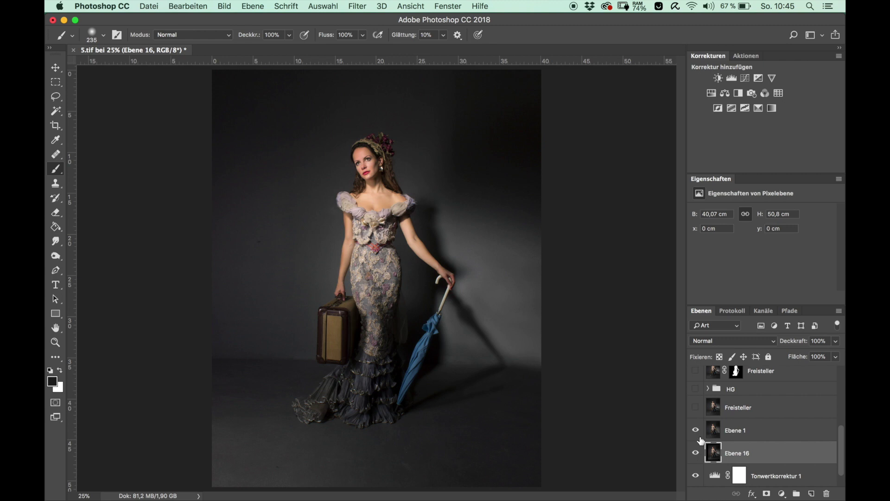
click(696, 430)
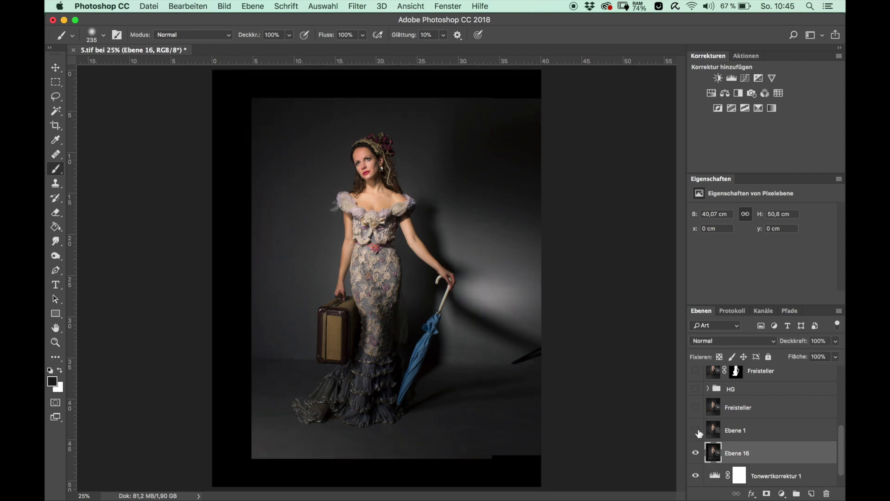
click(712, 424)
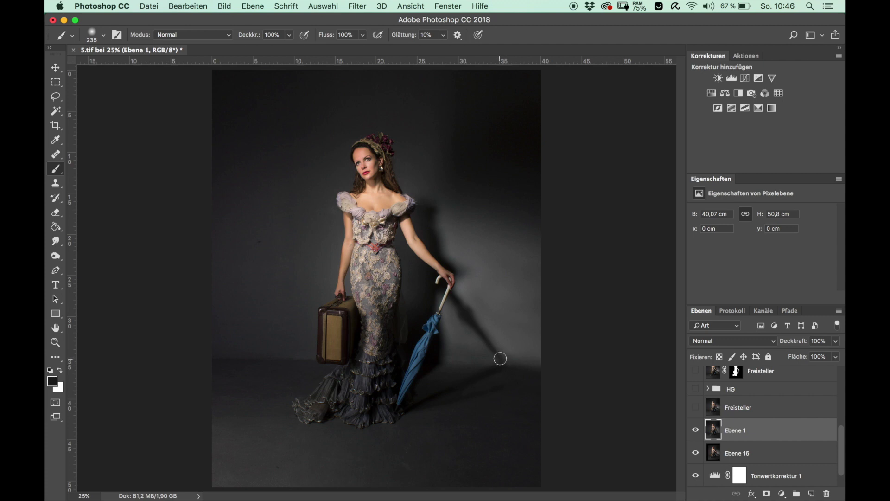
- Toggle Ebene 1 and Freisteller visibility to compare, leaving Freisteller hidden
click(696, 429)
click(696, 431)
click(696, 431)
click(696, 431)
click(695, 408)
- Zoom in on the gown and switch to the Pen tool
scroll(738, 407, up, 2)
scroll(735, 426, up, 2)
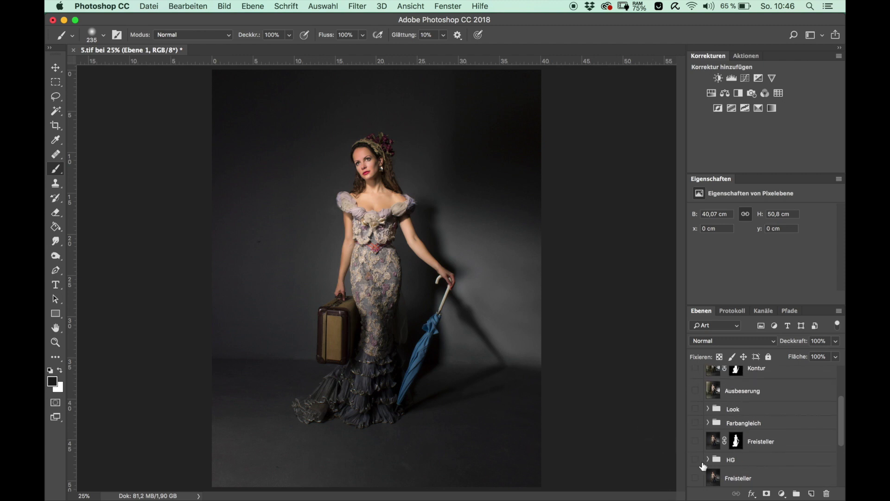
scroll(757, 458, down, 4)
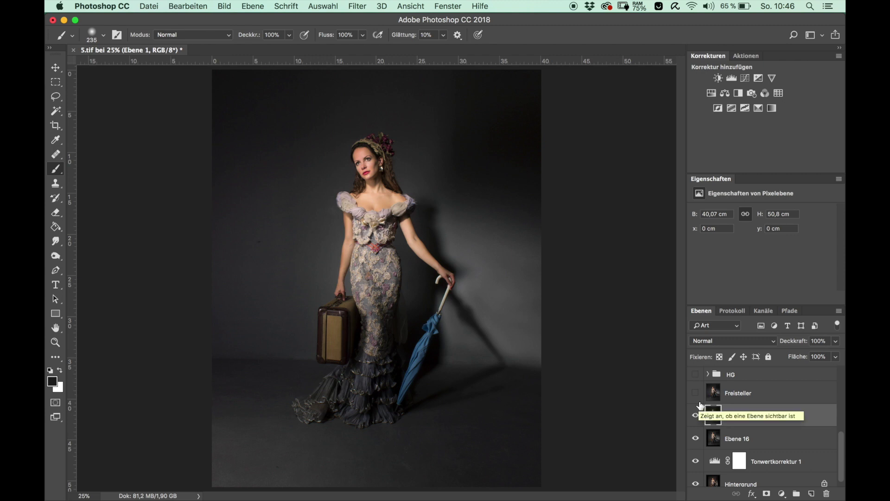
key(ctrl+plus)
key(ctrl+plus)
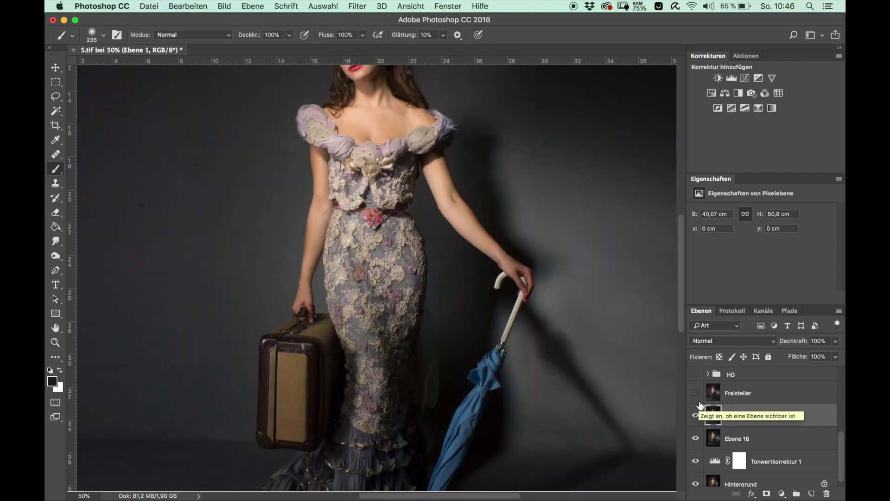
key(ctrl+plus)
key(ctrl+plus)
key(ctrl+plus)
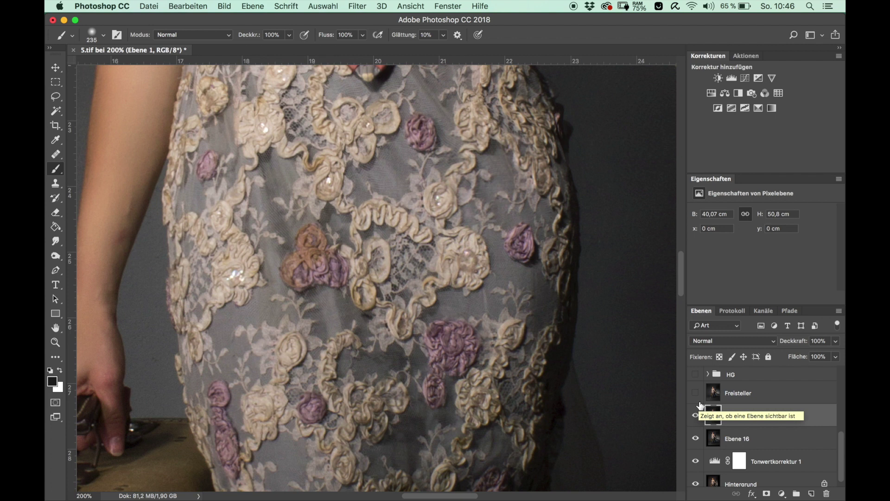
click(57, 273)
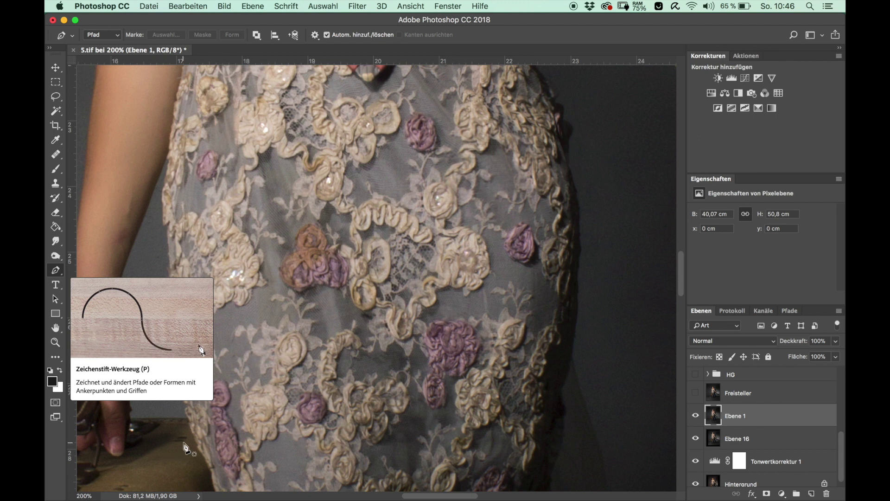
key(super+plus)
scroll(241, 460, left, 5)
scroll(240, 460, down, 2)
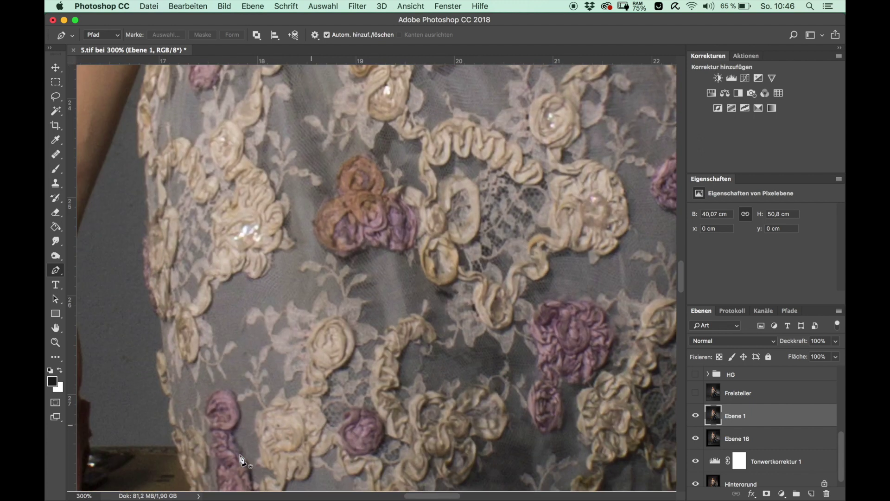
scroll(241, 461, left, 10)
scroll(241, 460, down, 3)
scroll(241, 460, up, 5)
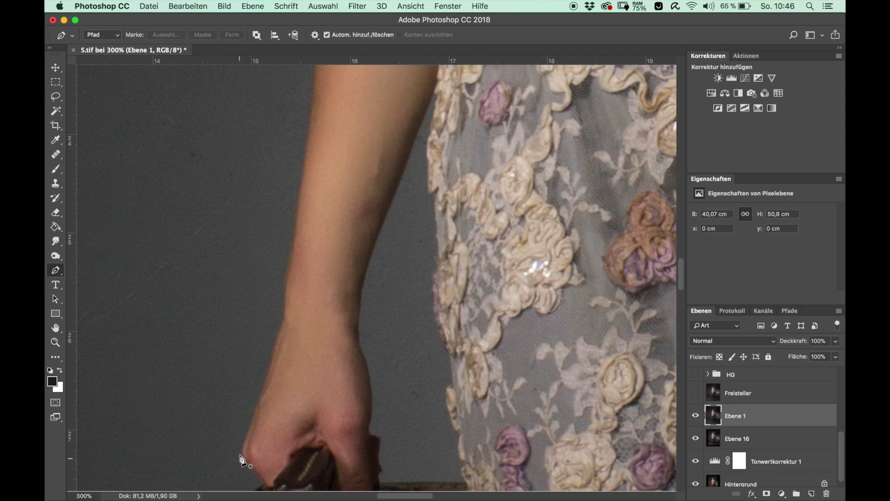
scroll(240, 461, up, 5)
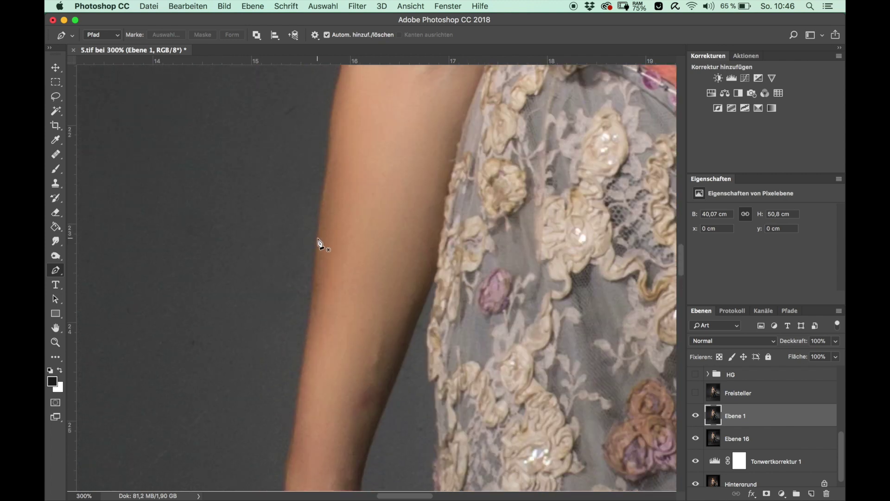
key(ctrl+plus)
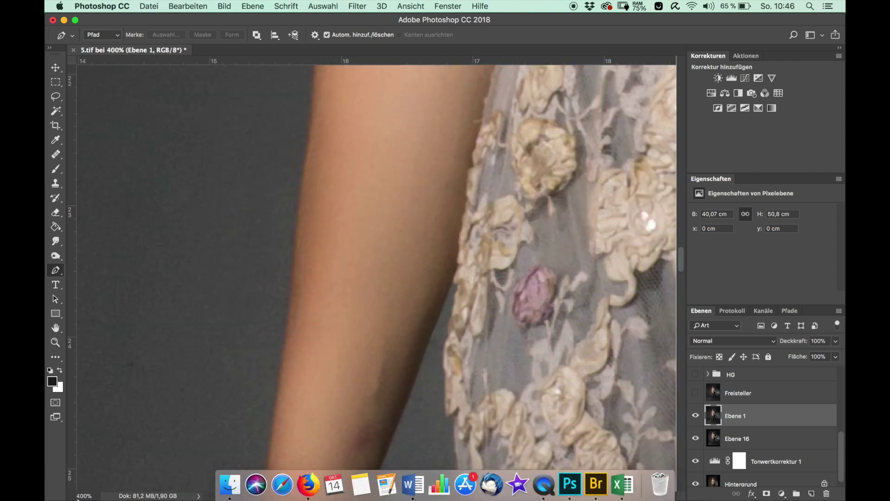
click(309, 158)
click(303, 190)
click(297, 223)
click(296, 256)
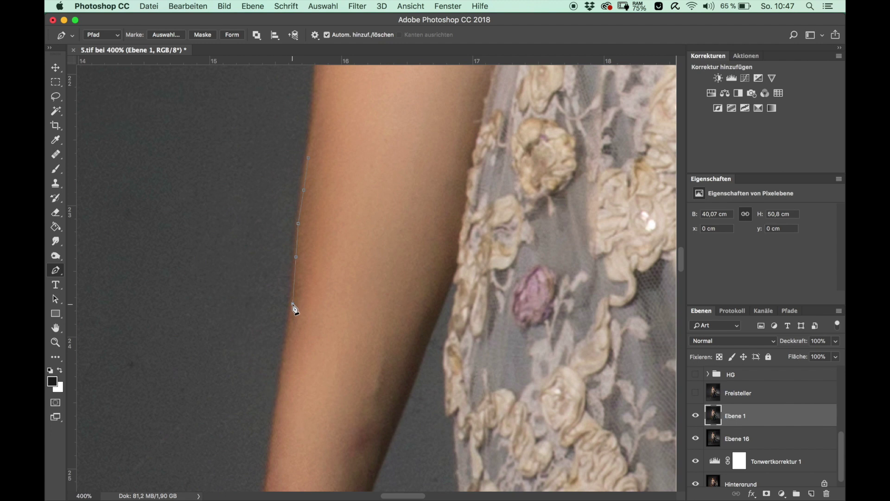
click(286, 355)
click(278, 396)
click(342, 324)
click(375, 166)
click(309, 158)
key(ctrl+Return)
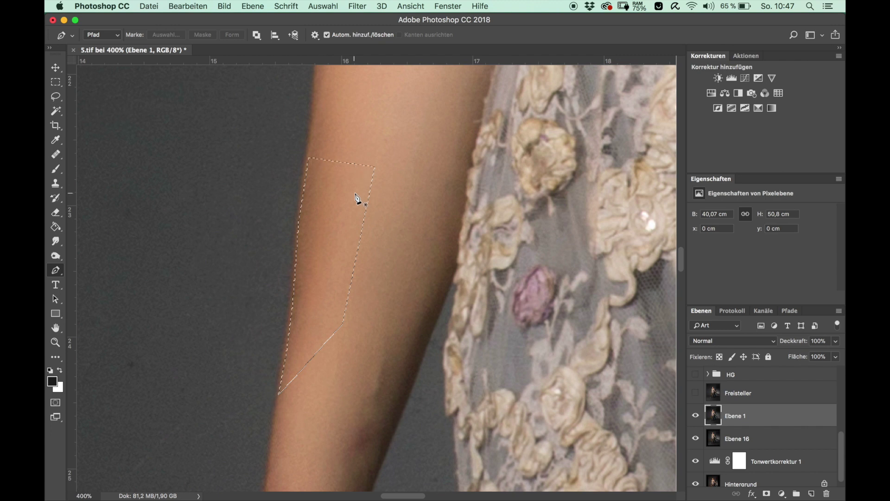
key(ctrl+alt+z)
key(ctrl+alt+z)
key(ctrl+alt+z)
key(ctrl+alt+z)
key(ctrl+alt+z)
key(ctrl+alt+z)
key(ctrl+alt+z)
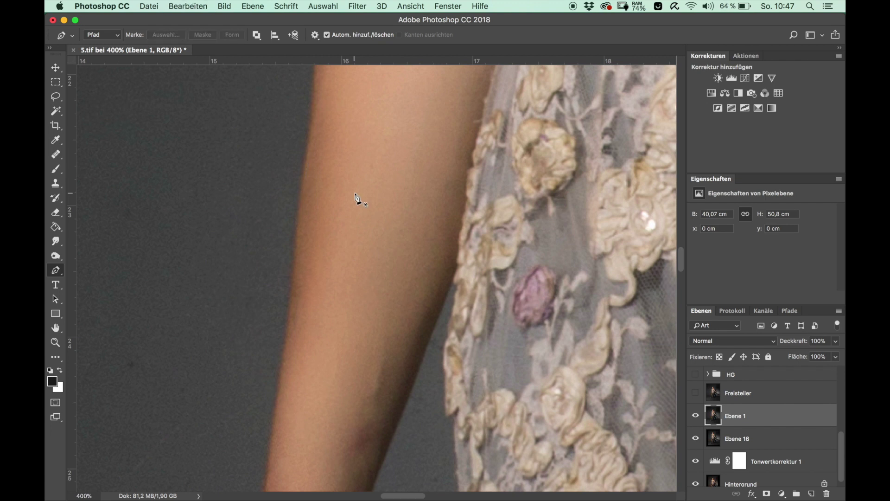
key(ctrl+minus)
key(ctrl+minus)
key(ctrl+minus)
key(ctrl+minus)
key(ctrl+minus)
key(ctrl+minus)
key(ctrl+minus)
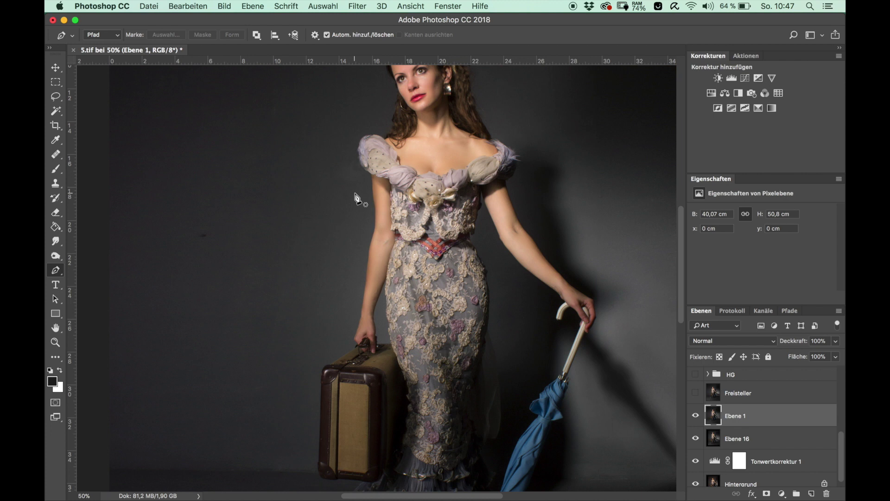
- Pick the Magic Wand and set its tolerance to 10
click(56, 116)
click(540, 160)
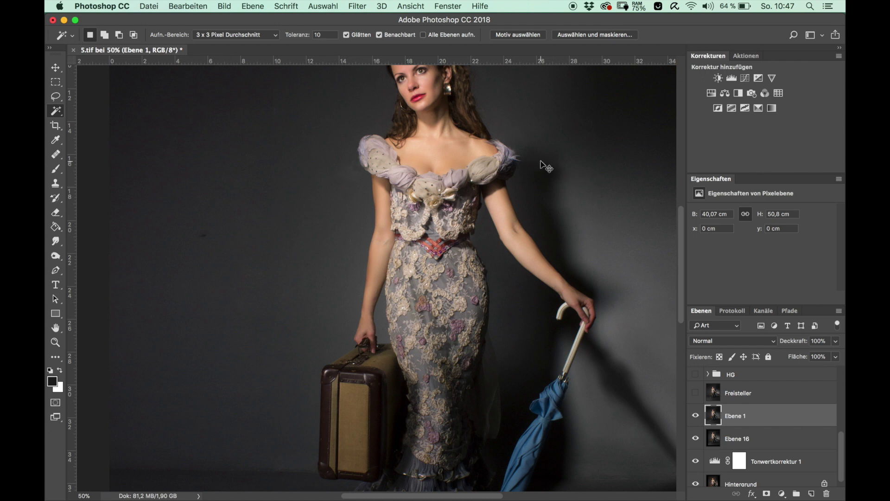
key(super+minus)
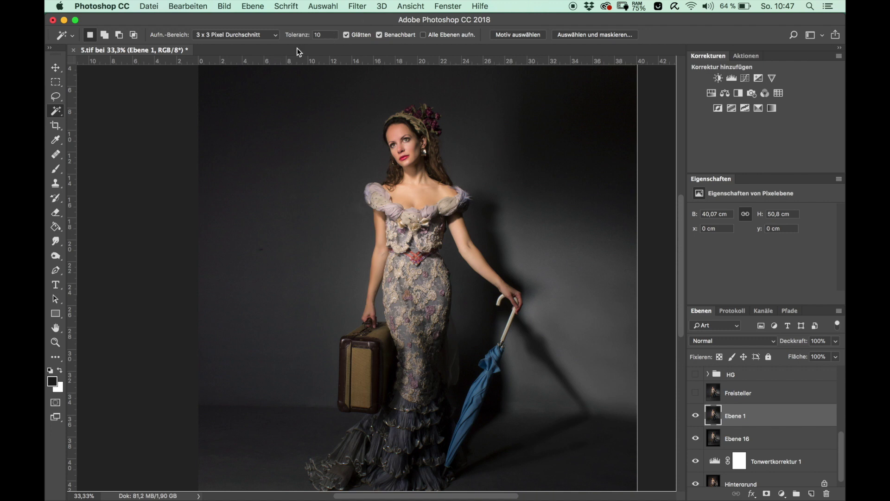
drag(334, 33, 267, 36)
text(50)
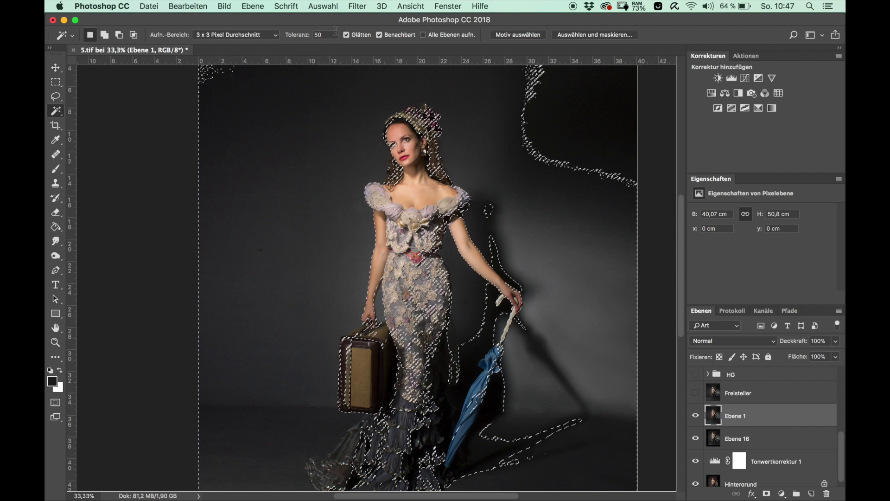
click(283, 34)
text(10)
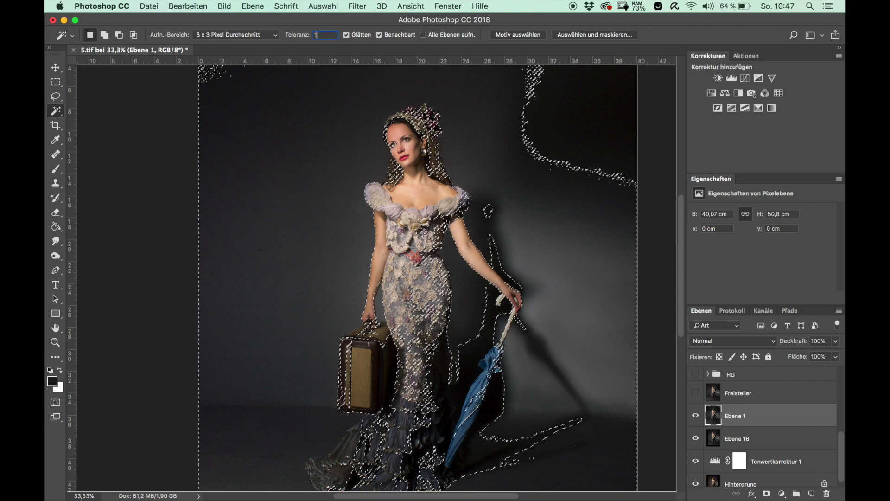
key(ctrl+d)
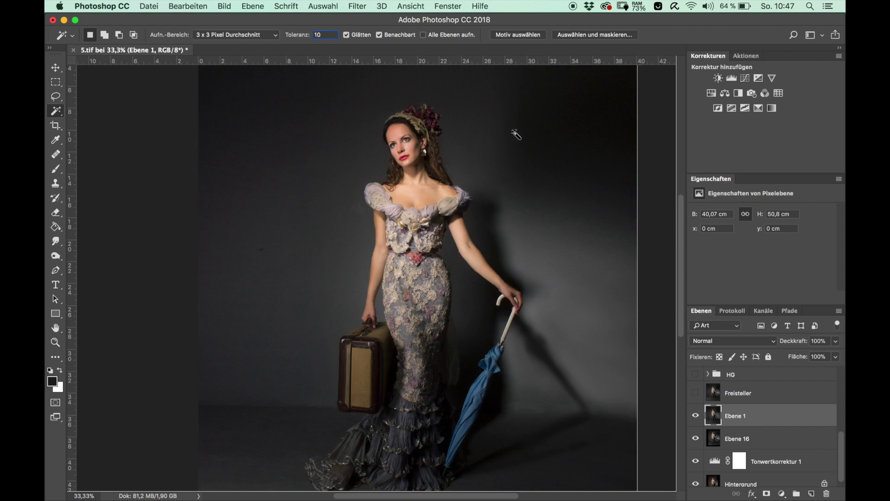
- Select the dark background, adding the arm gaps, upper corners and lit lower-right wall
click(286, 178)
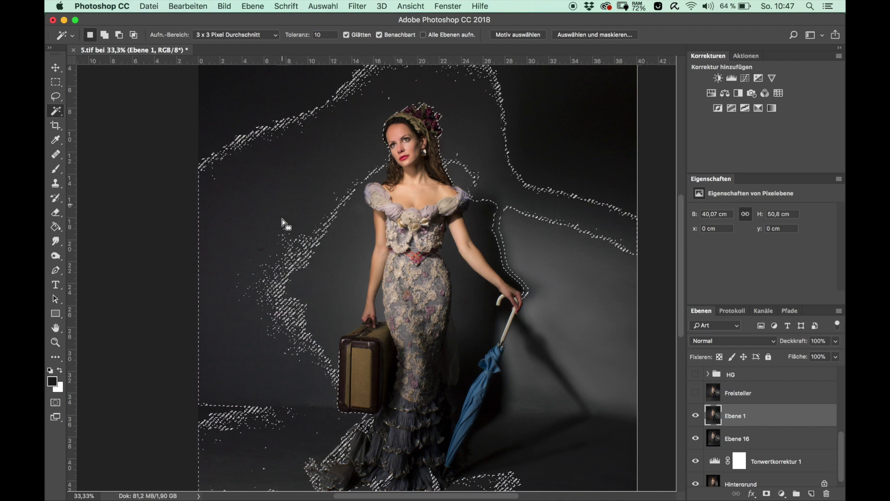
shift+click(488, 222)
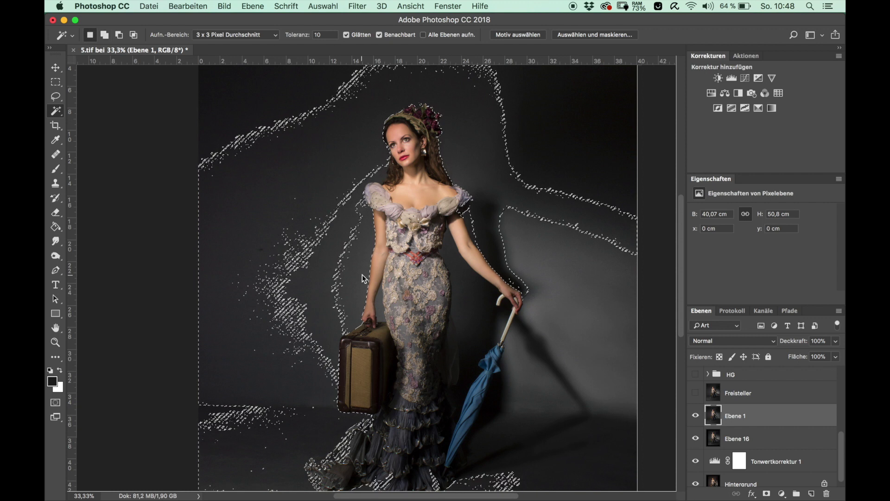
shift+click(308, 260)
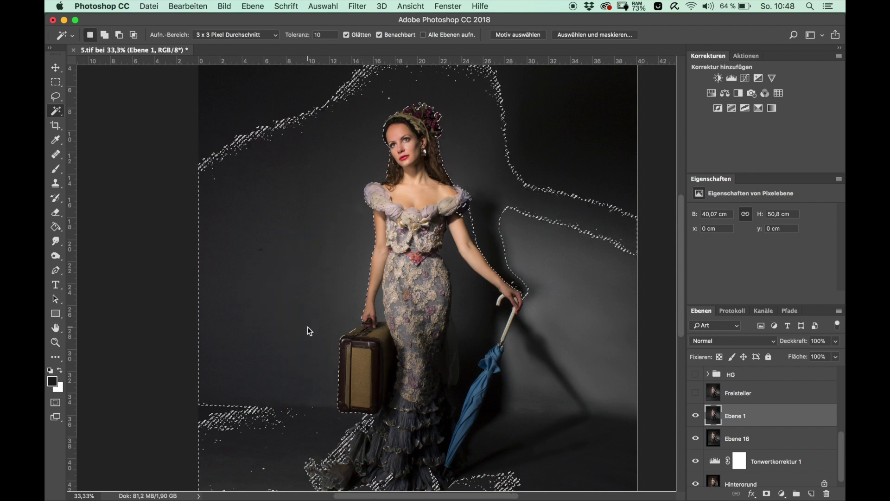
shift+click(290, 115)
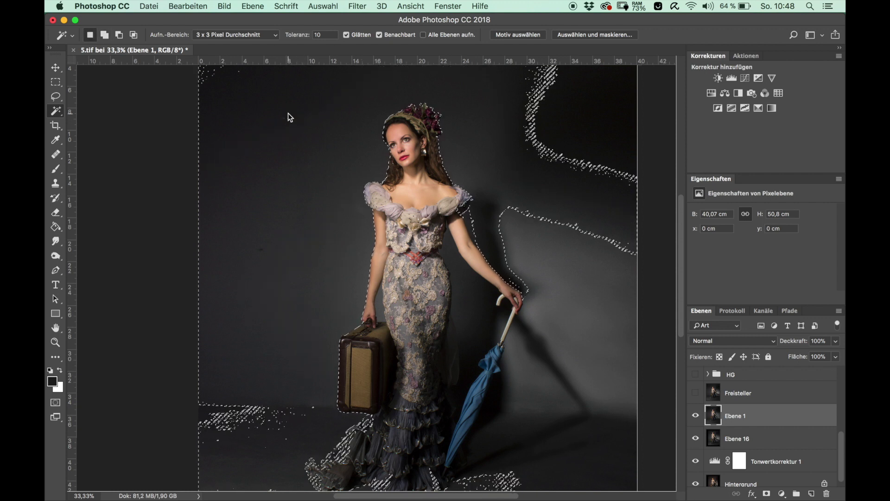
shift+click(576, 110)
shift+click(584, 361)
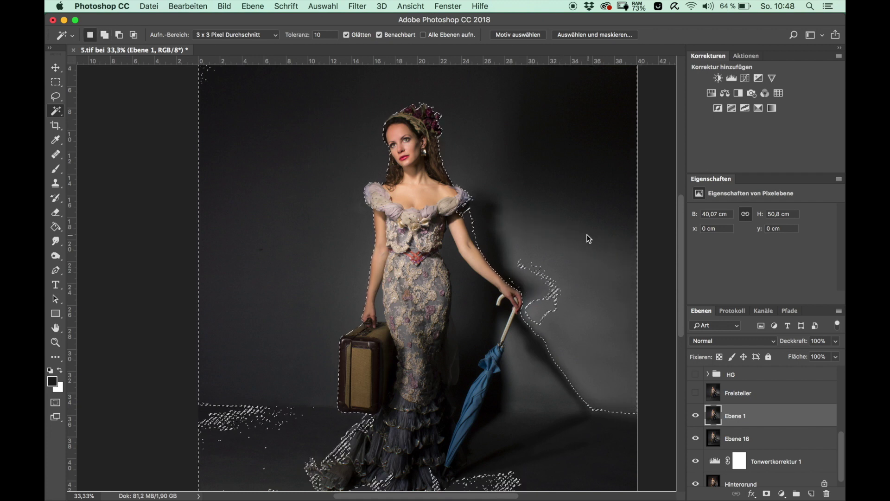
shift+click(537, 304)
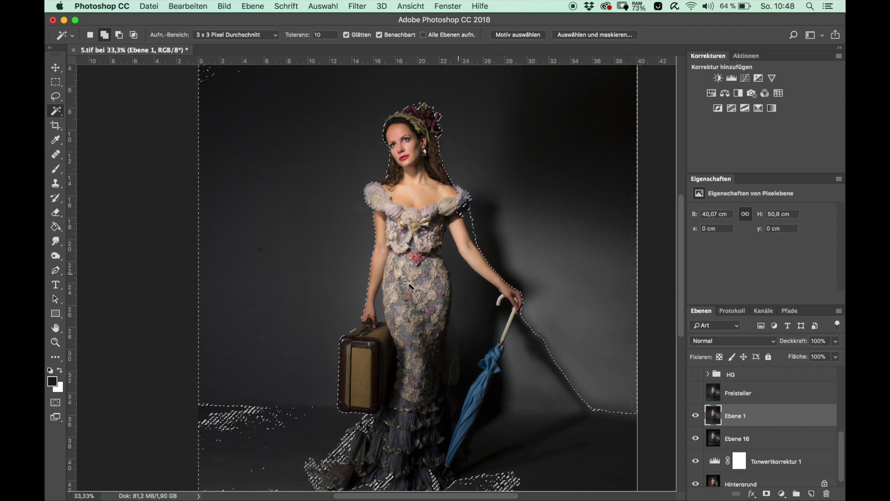
shift+click(458, 287)
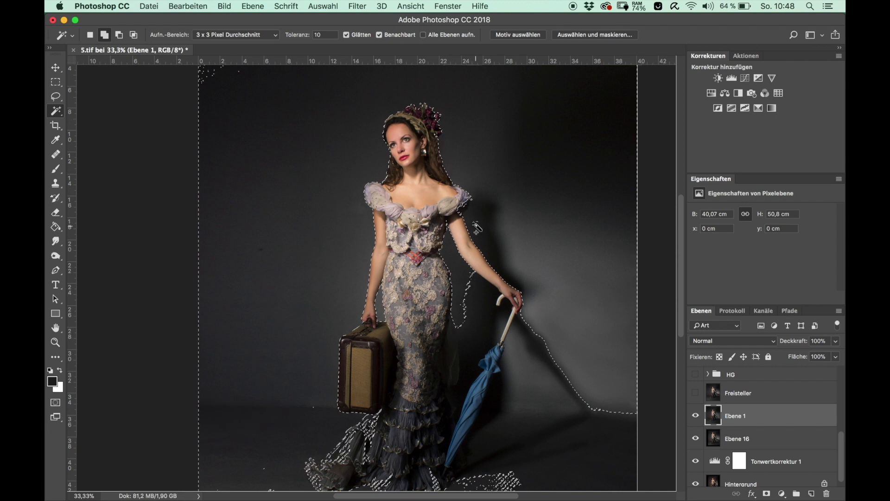
- Zoom in and pan to inspect the selection around the dress hem and floor
scroll(414, 367, down, 5)
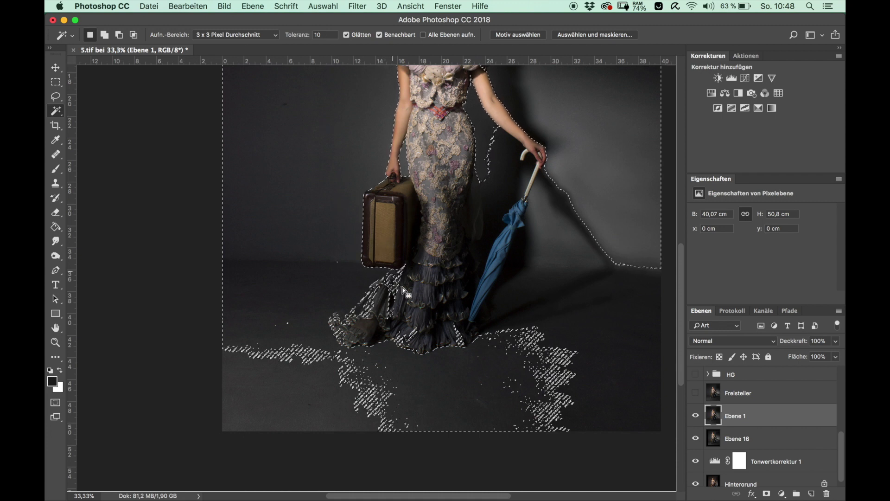
key(super+plus)
key(super+plus)
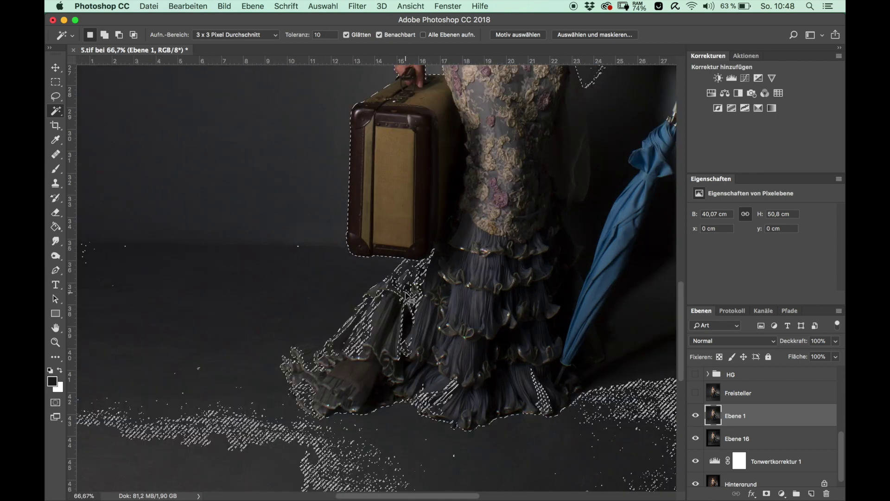
scroll(227, 311, left, 1)
scroll(200, 283, left, 4)
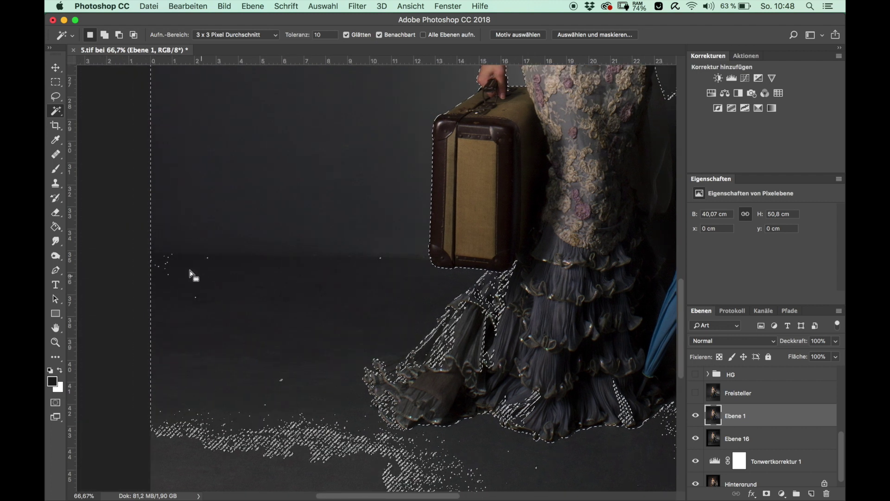
scroll(459, 287, right, 1)
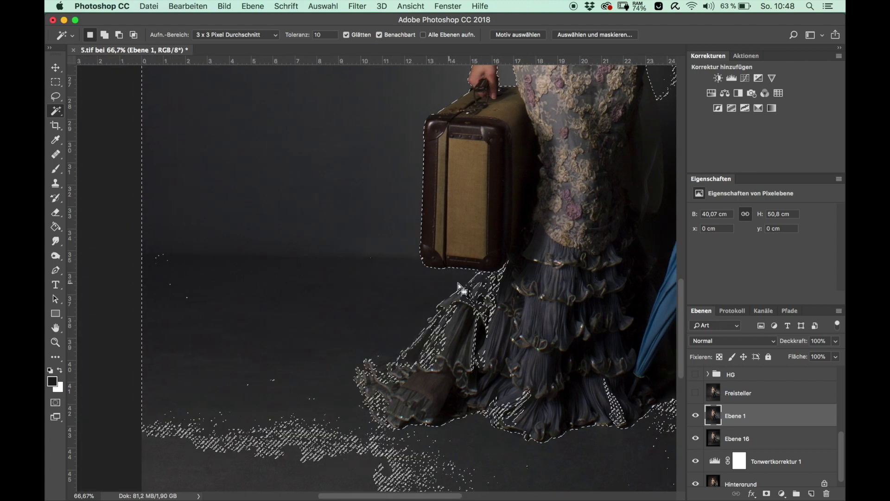
scroll(459, 286, right, 6)
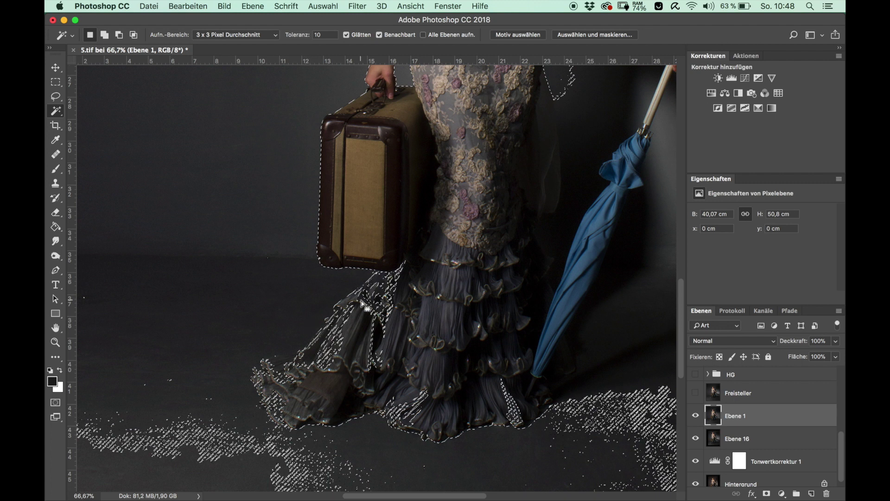
- With the Lasso at close zoom, subtract the dress hem below the suitcase from the selection
click(56, 97)
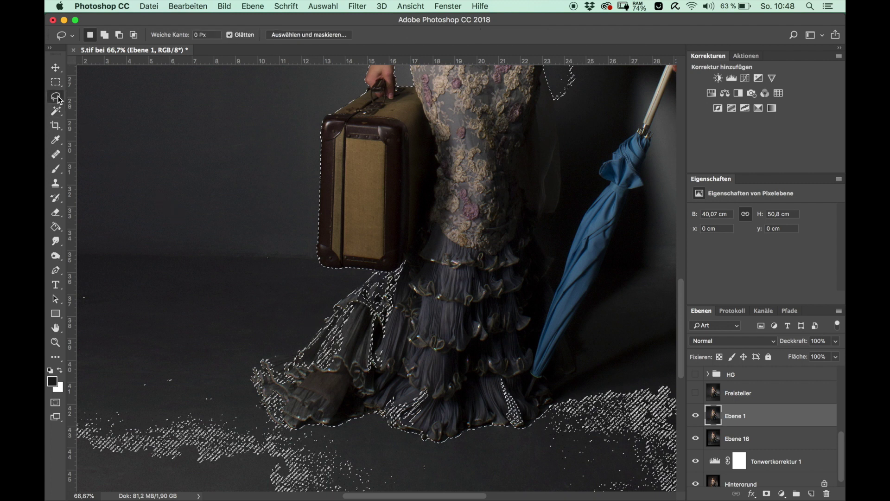
key(super+plus)
key(super+plus)
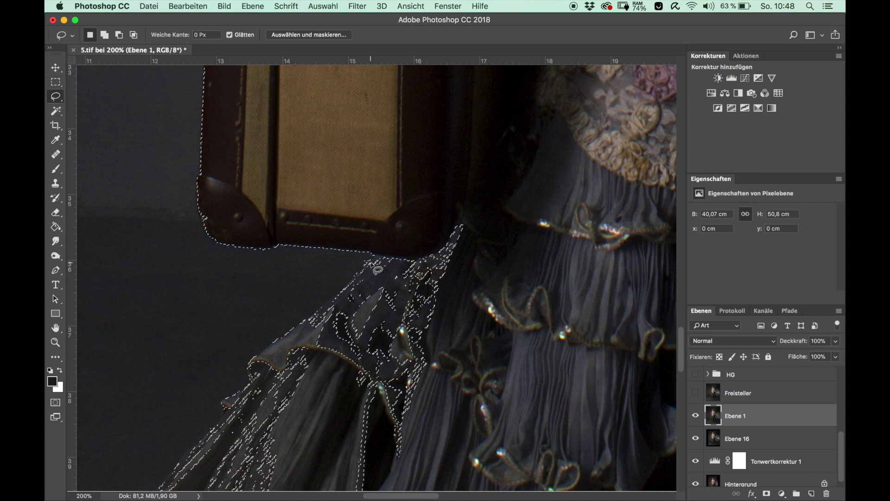
key(super+d)
key(super+z)
key(alt)
key(alt)
key(alt)
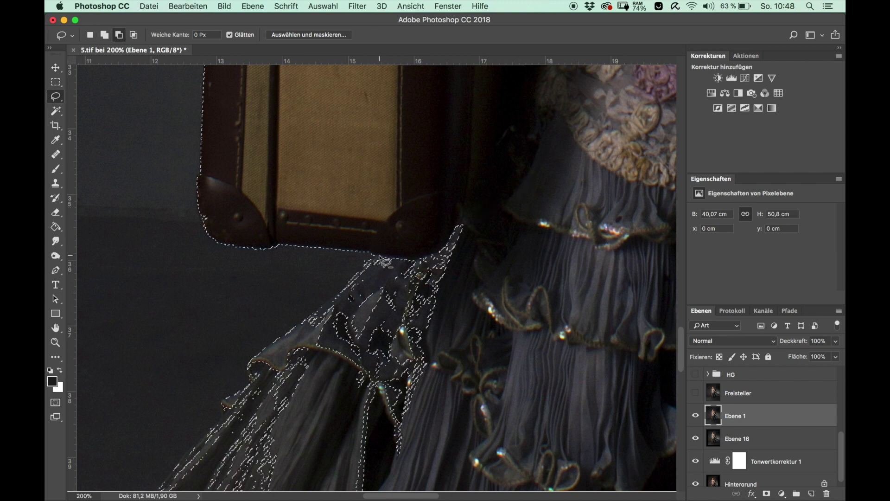
key(alt)
drag(365, 266, 378, 408)
drag(378, 411, 383, 310)
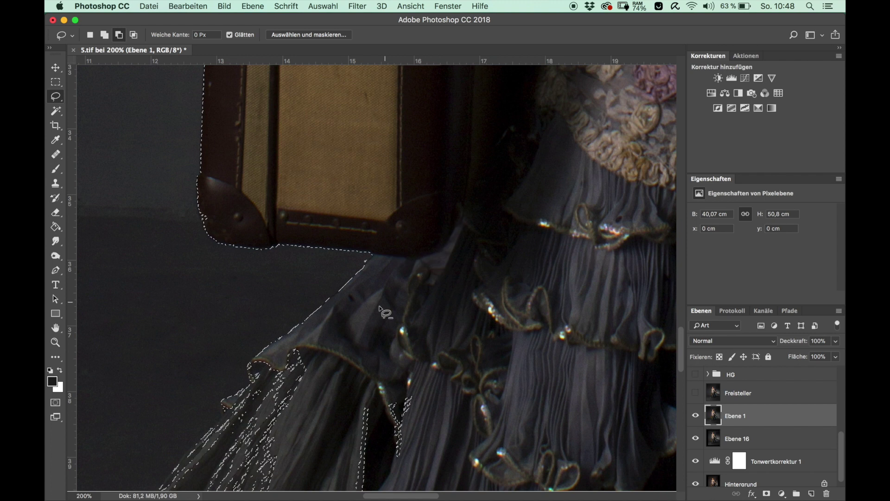
mouse_move(275, 354)
mouse_down()
mouse_move(281, 439)
mouse_move(459, 403)
mouse_up()
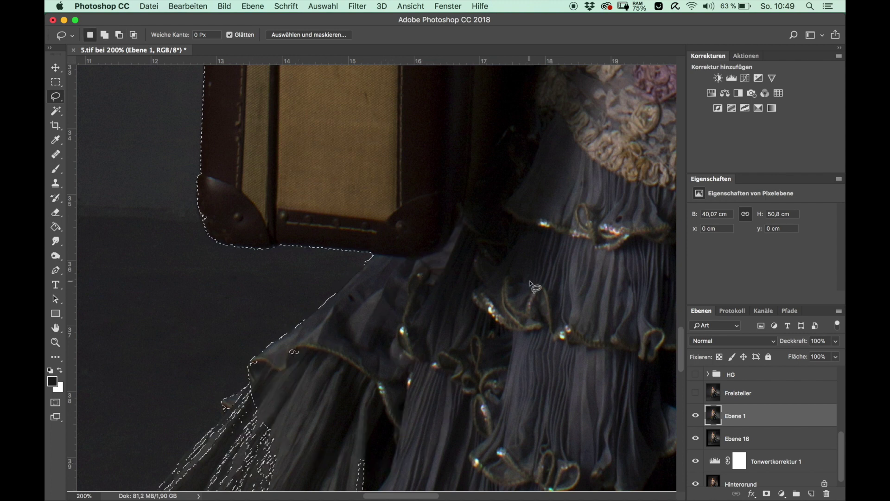
- Zoom out to view the whole image with the adjusted selection
scroll(533, 286, right, 10)
scroll(533, 286, left, 8)
scroll(534, 286, down, 2)
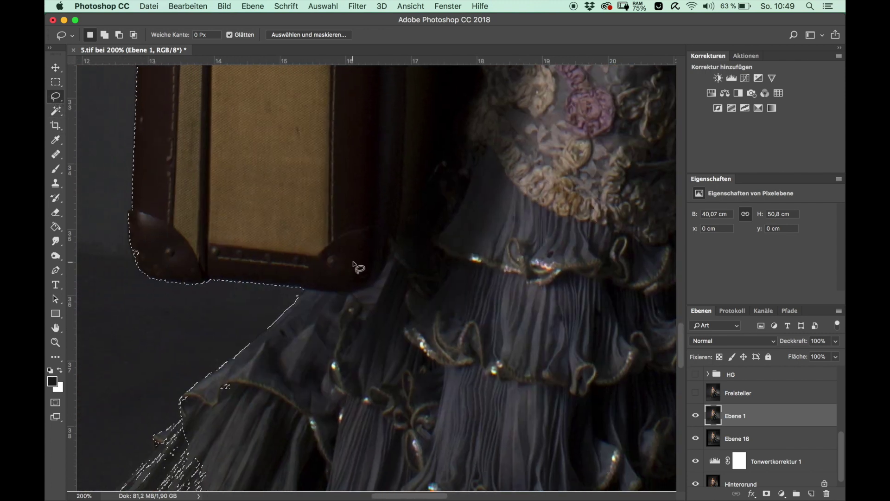
key(super+minus)
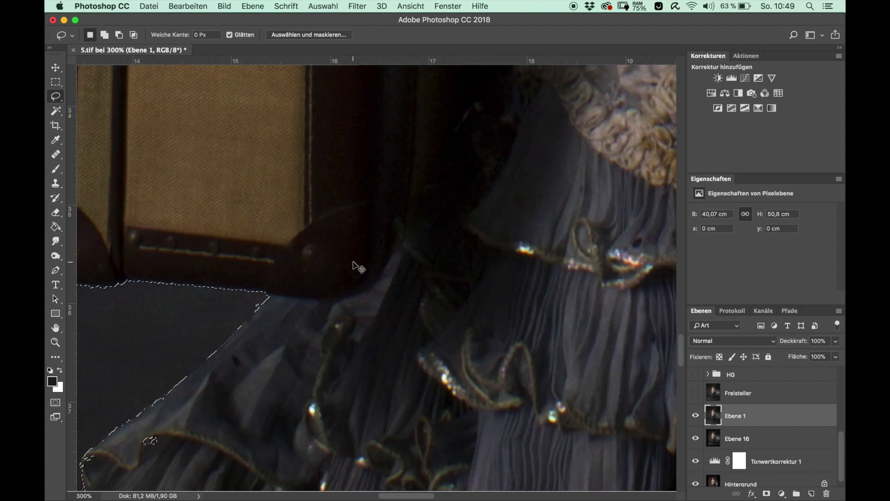
key(super+minus)
key(super+minus)
key(super+minus)
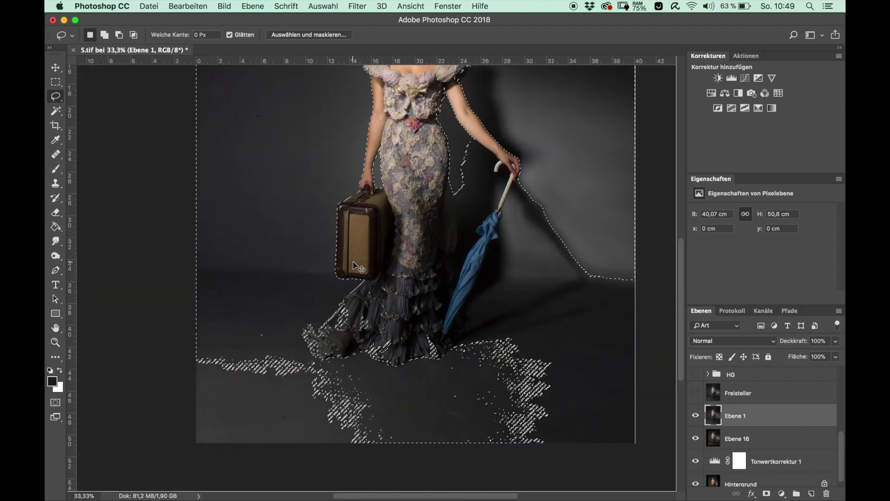
key(super+minus)
scroll(702, 414, up, 1)
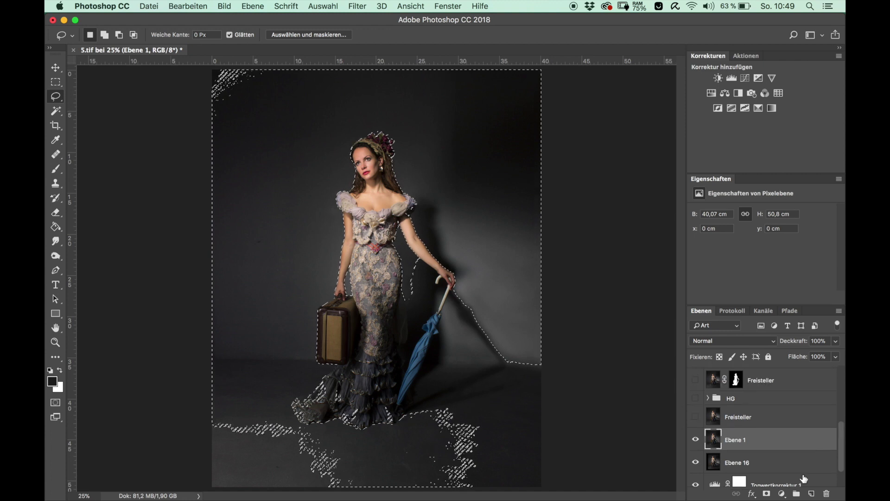
scroll(703, 424, up, 1)
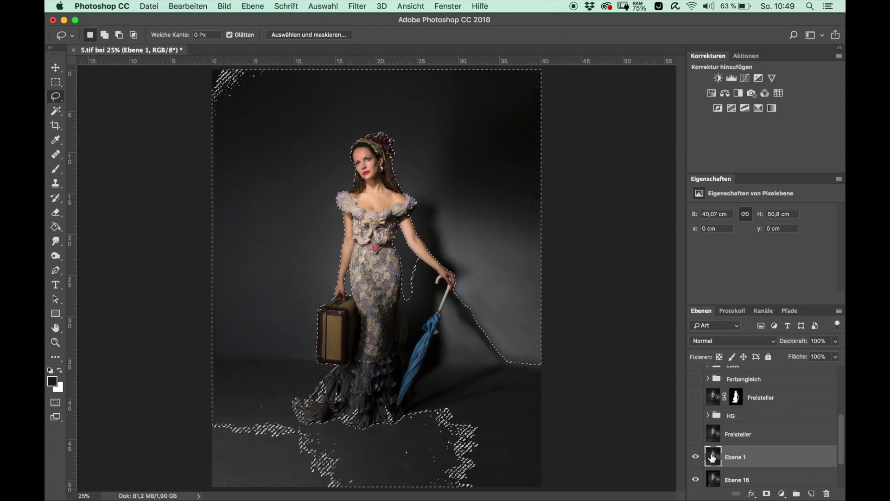
- Deselect, then load the Freisteller layer mask as a selection of the woman
key(super+d)
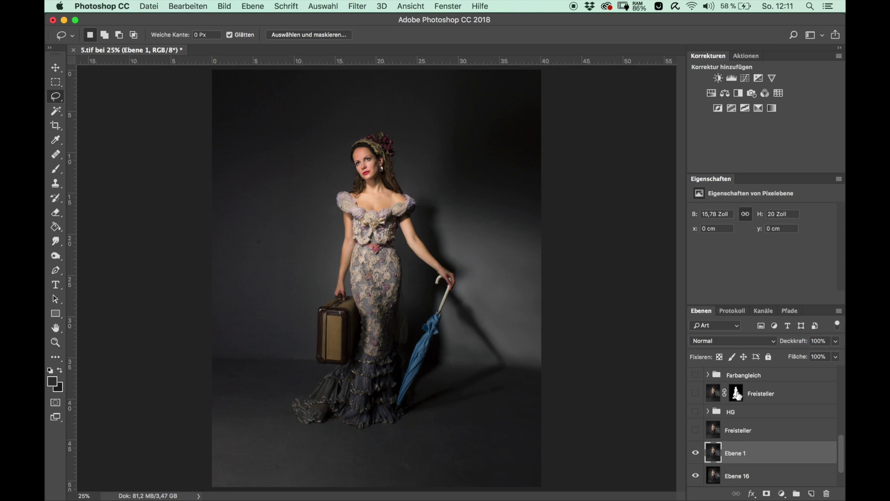
drag(738, 396, 720, 449)
ctrl+click(738, 395)
- In Select and Mask, set Smooth 2, Contrast 9%, Shift Edge -18%, decontamination, New Layer with Layer Mask output
click(319, 37)
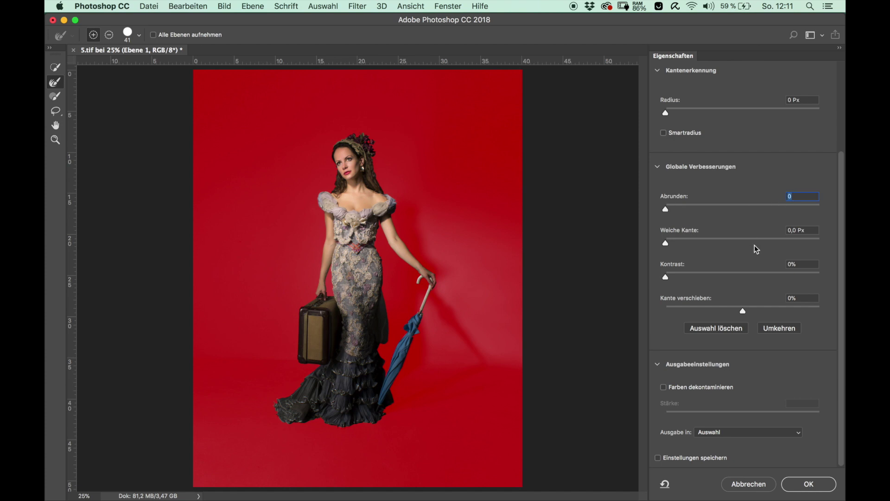
text(2)
drag(678, 278, 682, 279)
drag(745, 316, 731, 316)
click(707, 388)
click(743, 436)
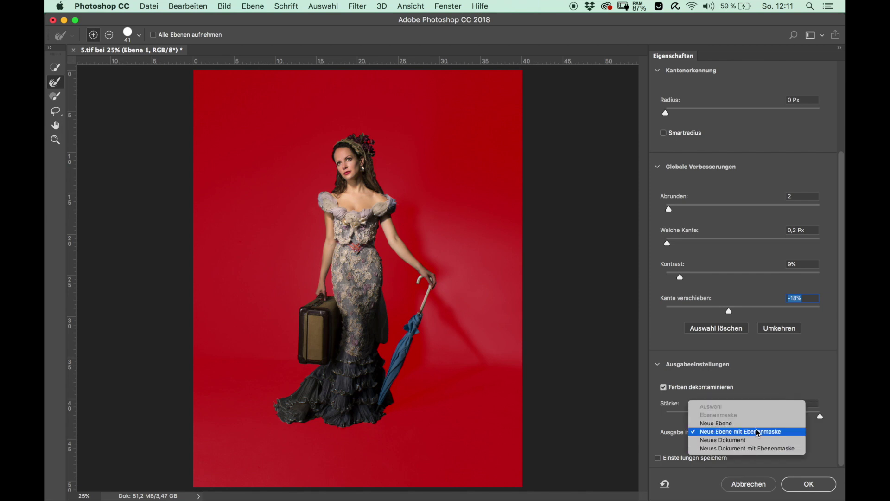
click(758, 433)
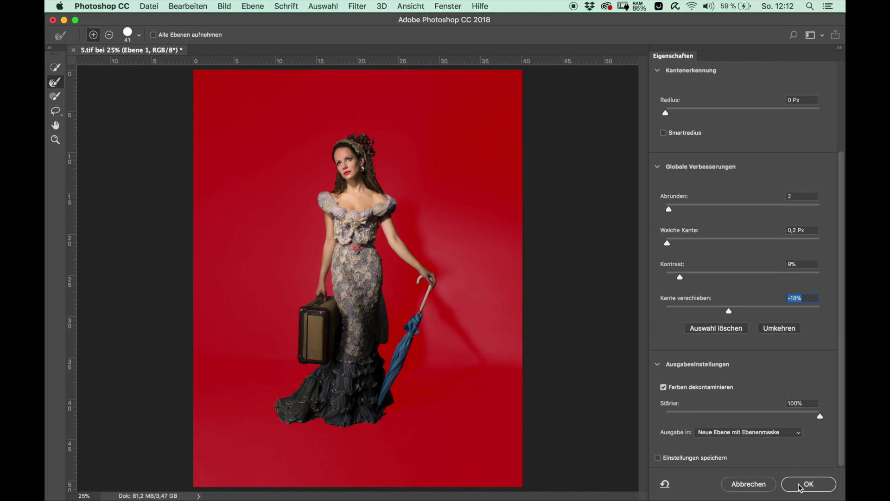
- Zoom to 100% and paint the hair edges with the Refine Edge Brush, resizing it as needed
scroll(660, 178, up, 5)
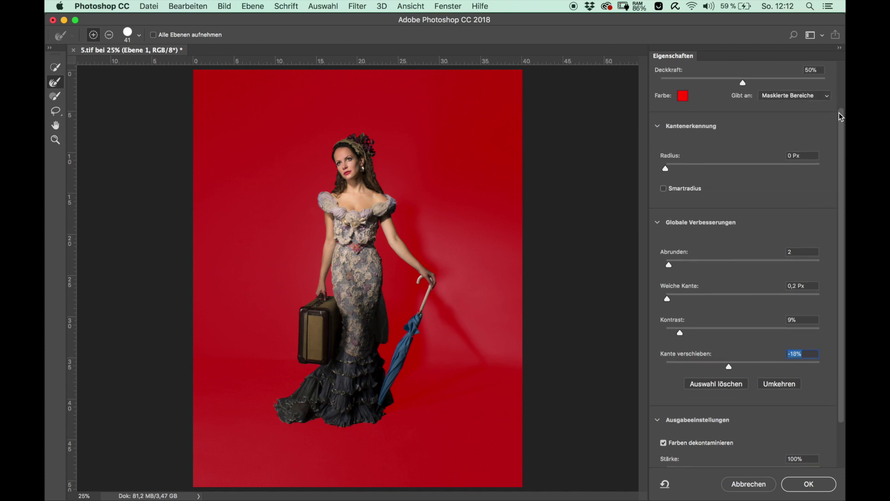
key(super+plus)
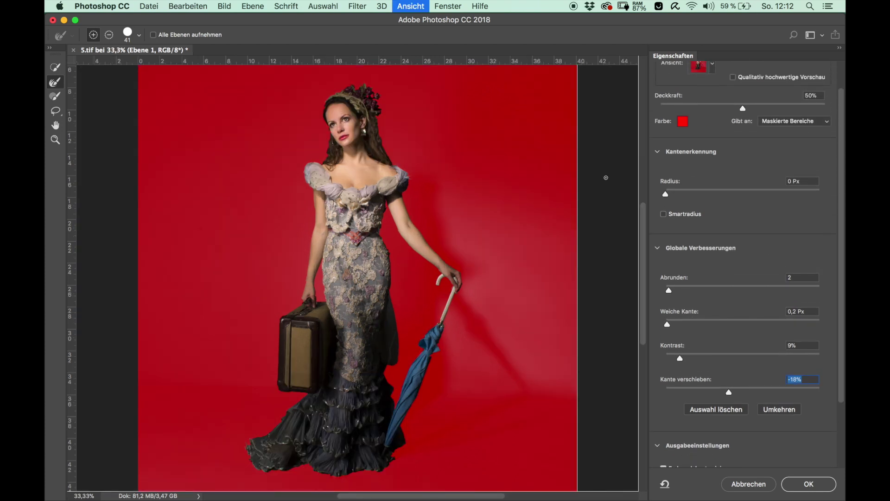
key(super+plus)
key(super+plus)
key(super+plus)
scroll(495, 187, up, 10)
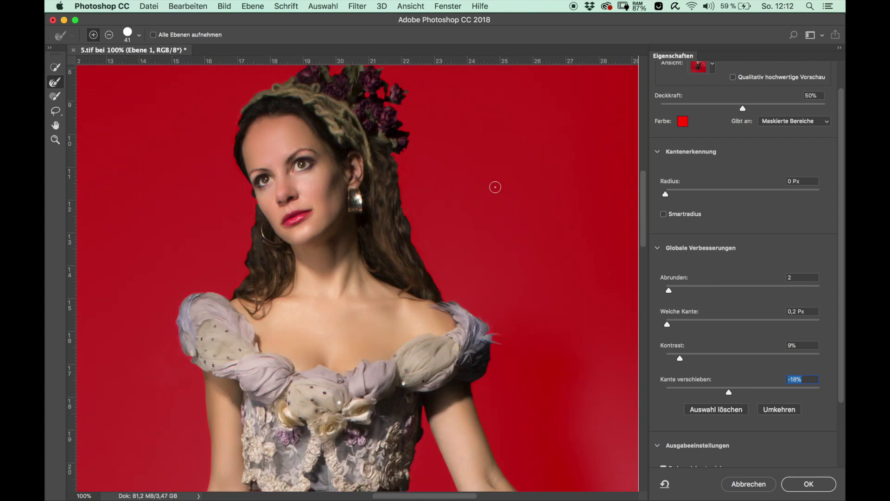
scroll(495, 187, up, 5)
scroll(495, 187, down, 1)
scroll(495, 186, down, 4)
scroll(495, 187, up, 1)
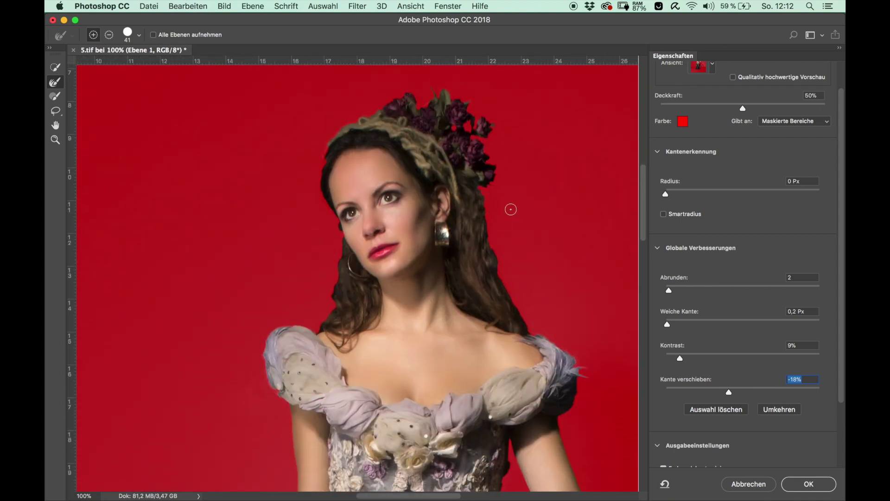
drag(510, 186, 523, 189)
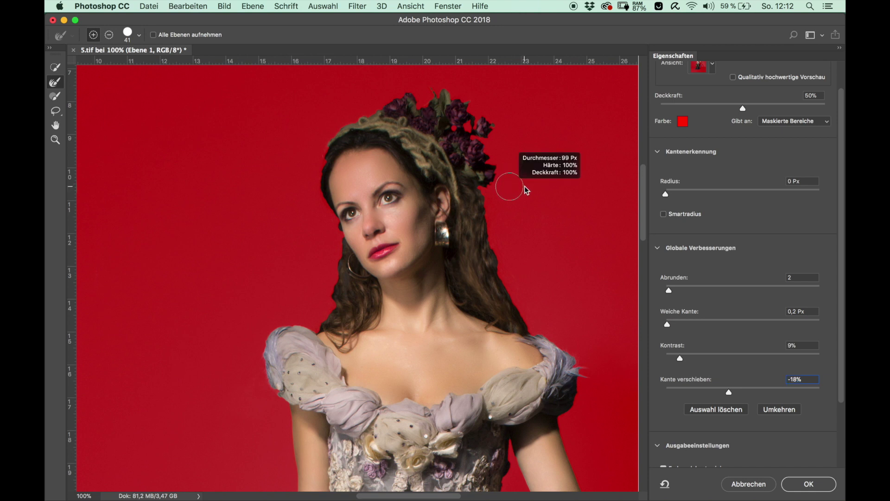
drag(505, 200, 511, 199)
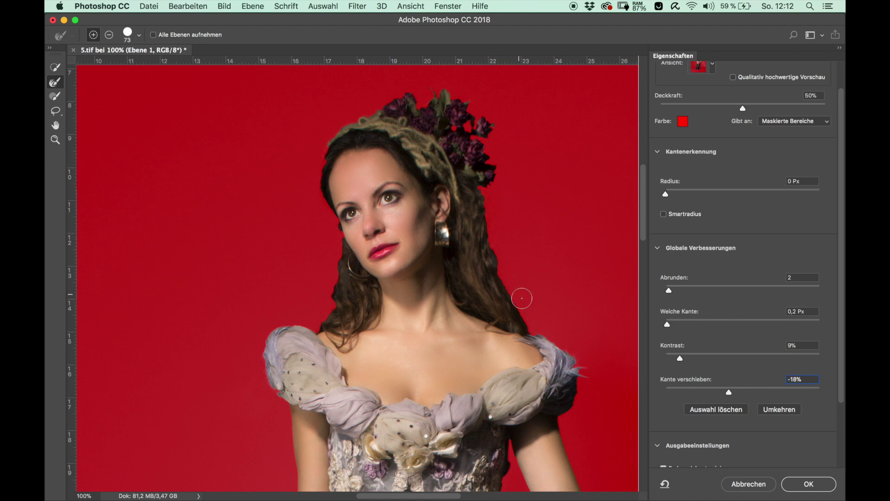
drag(529, 313, 537, 238)
drag(534, 302, 526, 302)
drag(320, 210, 320, 254)
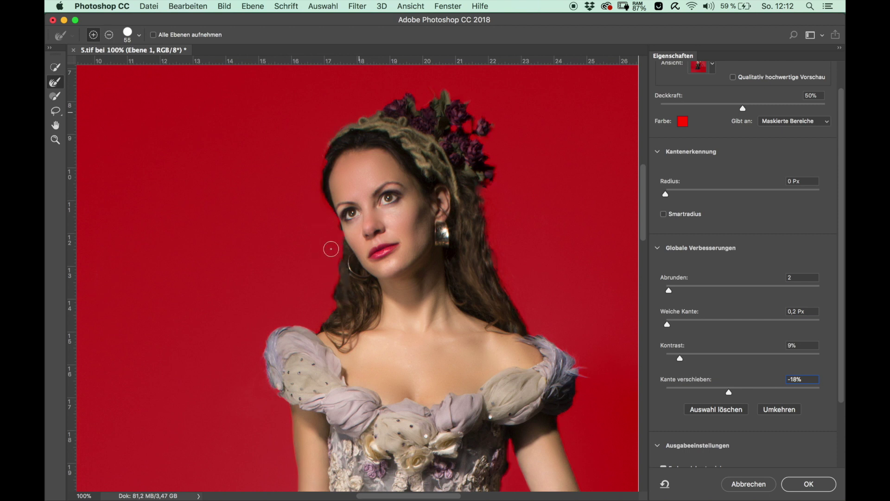
drag(320, 212, 322, 210)
scroll(764, 315, down, 3)
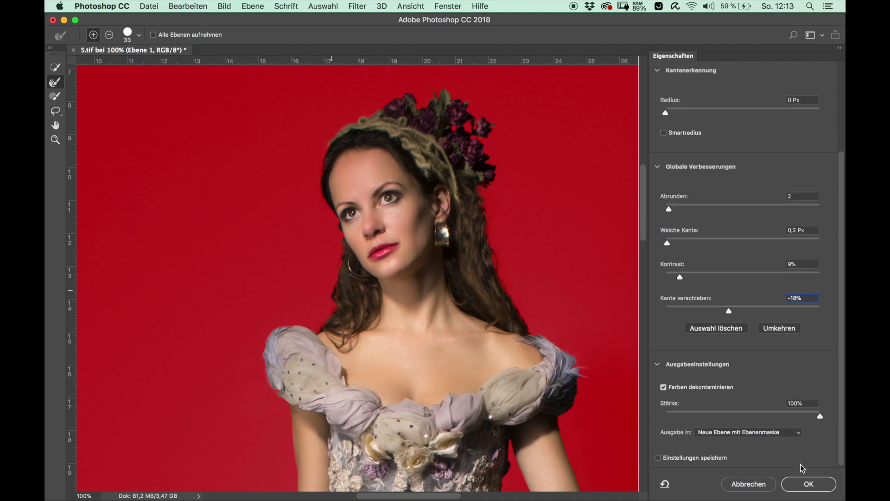
- Output the refinement as a new masked layer and duplicate the cutout layer
click(807, 484)
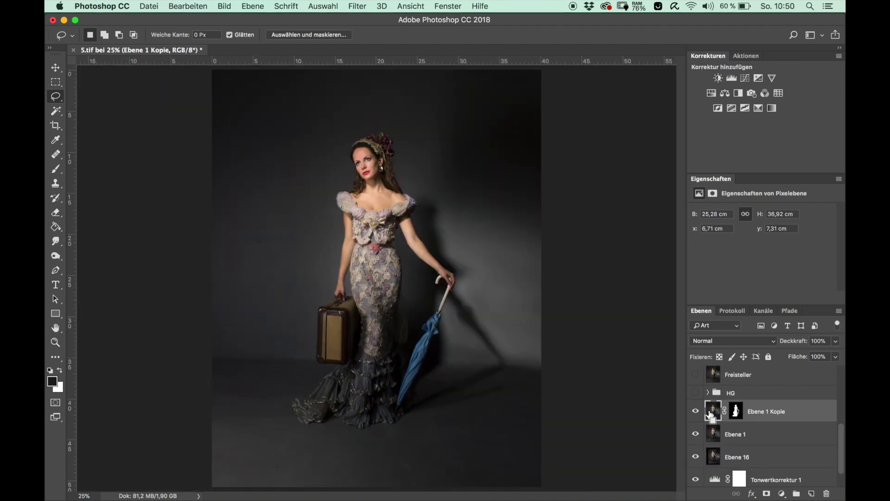
drag(711, 415, 711, 414)
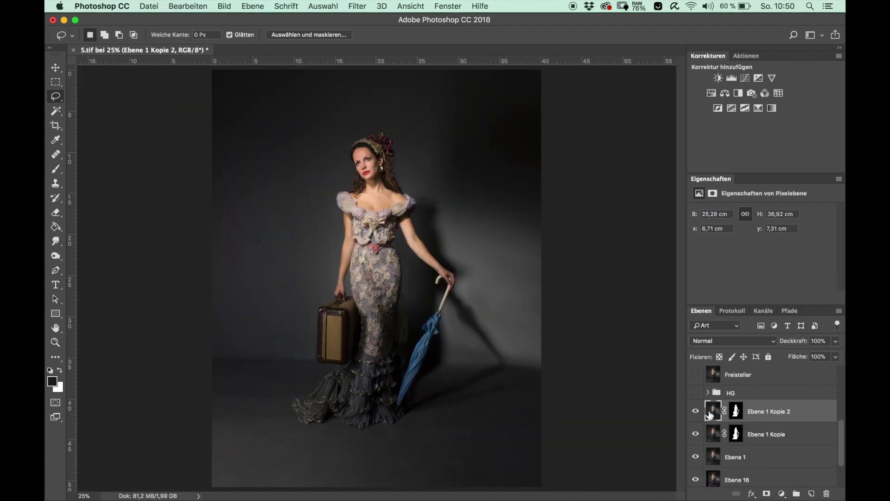
scroll(768, 411, up, 1)
scroll(768, 411, up, 1)
scroll(768, 411, up, 1)
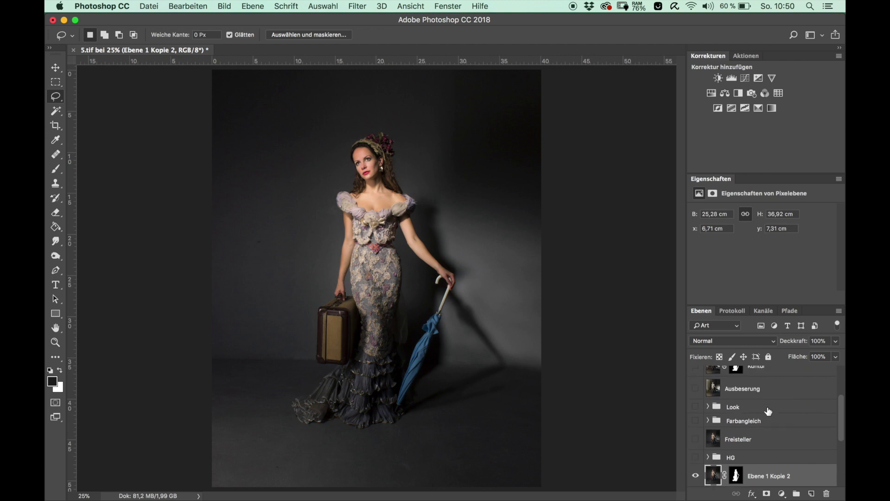
- Select Ebene 1 Kopie and switch to the Venedig_Stockphotos folder in Adobe Bridge
scroll(761, 446, down, 1)
scroll(761, 445, down, 1)
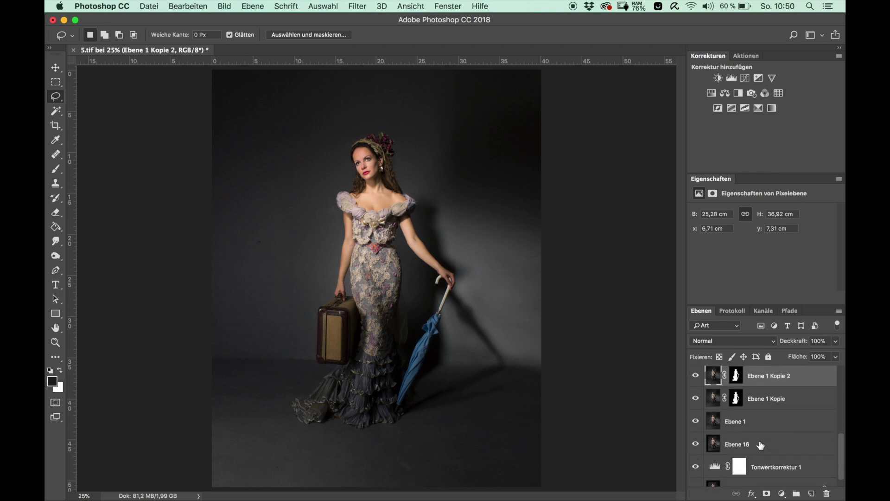
scroll(761, 445, down, 1)
click(748, 445)
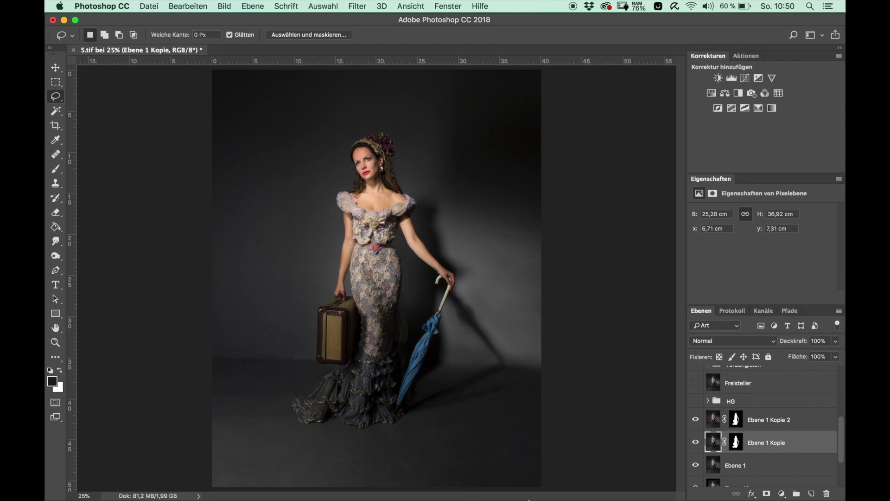
click(597, 485)
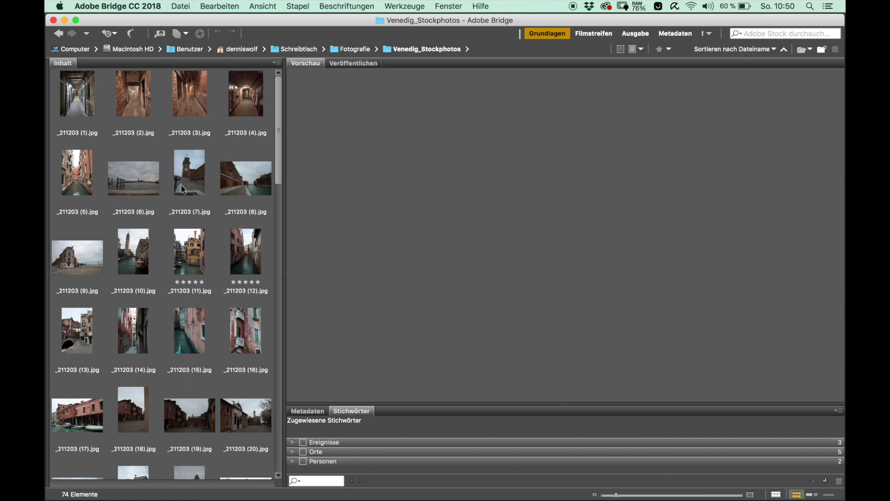
- Locate the marble doorway photo _211203 (51).jpg in Bridge and open it in Photoshop
drag(285, 137, 321, 138)
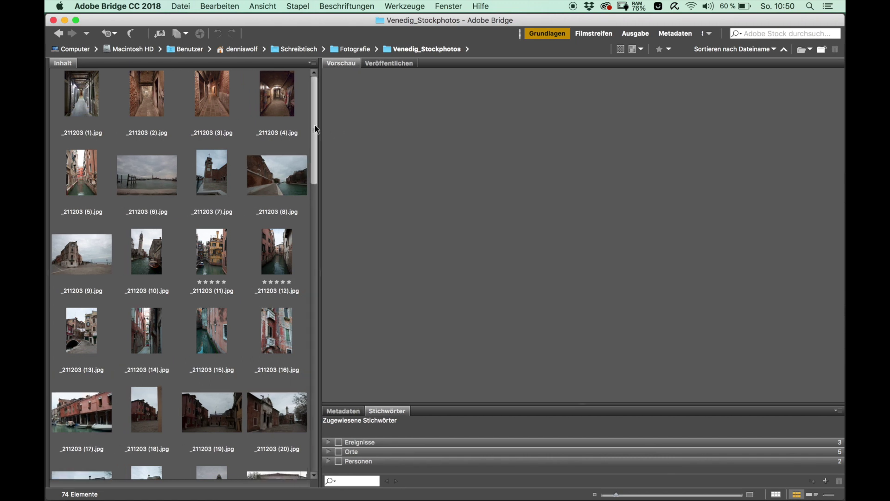
scroll(315, 129, down, 1)
drag(316, 130, 299, 280)
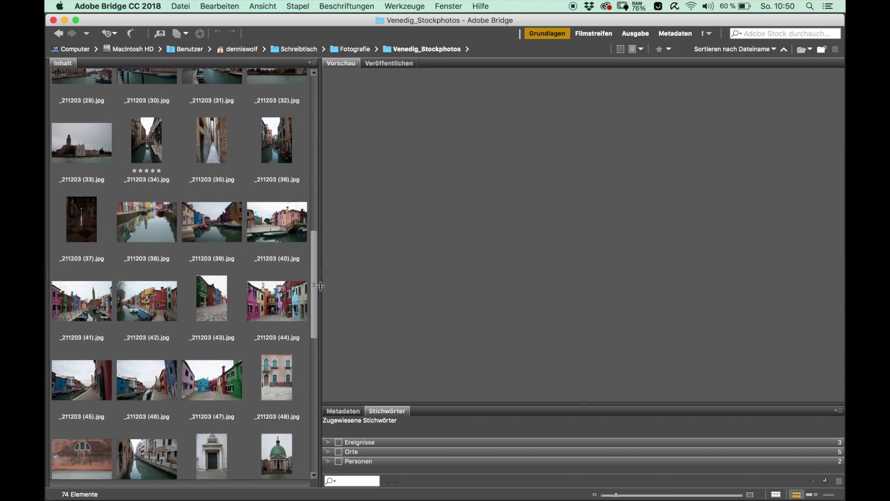
mouse_move(314, 284)
mouse_down()
mouse_move(318, 361)
mouse_move(319, 312)
mouse_up()
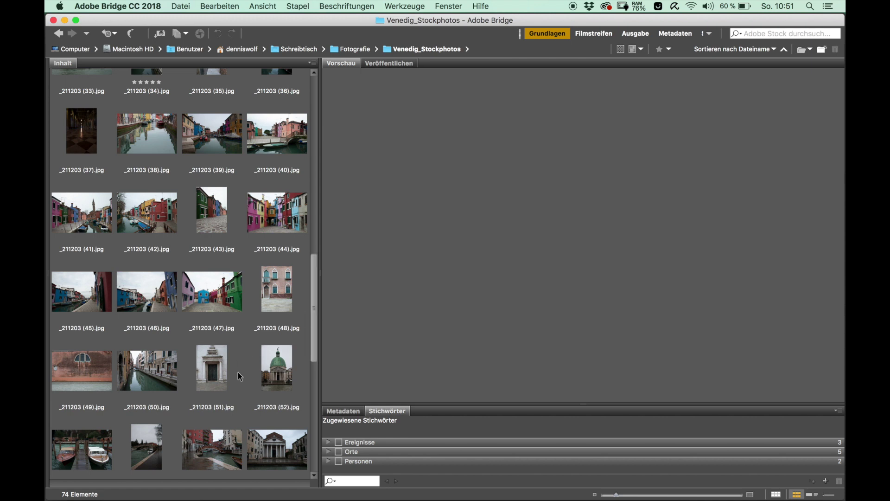
click(208, 369)
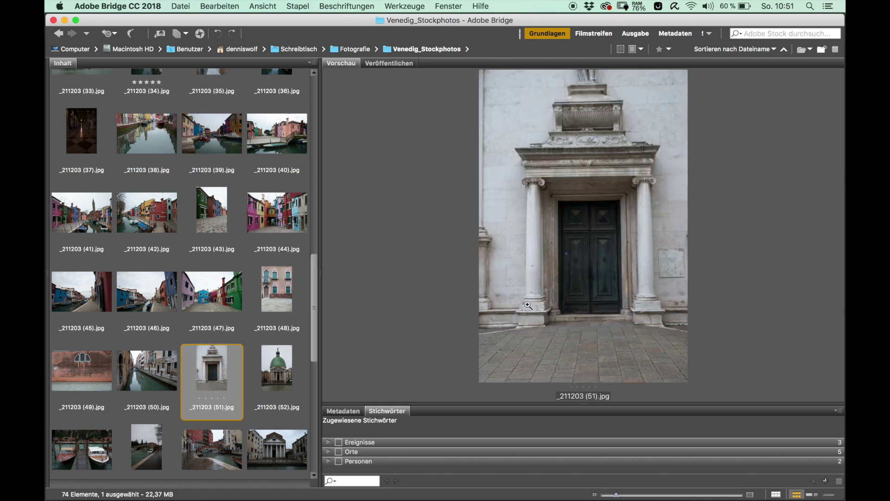
double_click(219, 363)
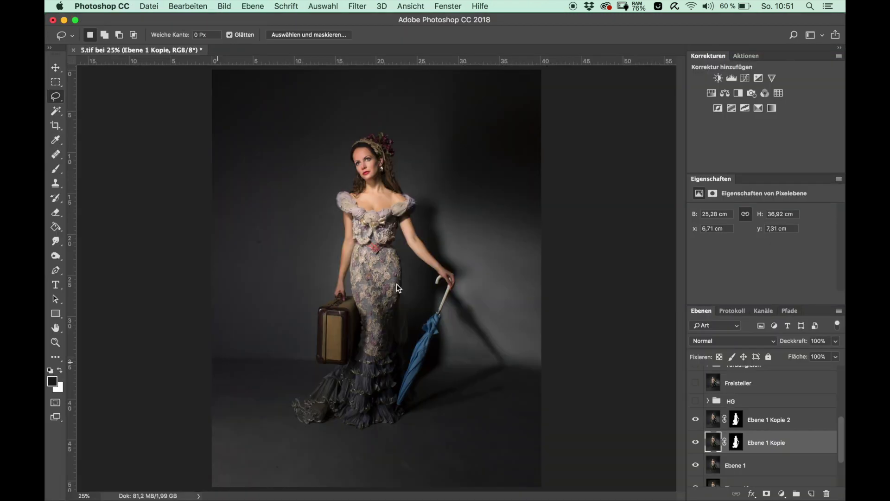
- Copy the whole doorway photo and paste it into 5.tif as layer Ebene 17
key(Return)
key(super+a)
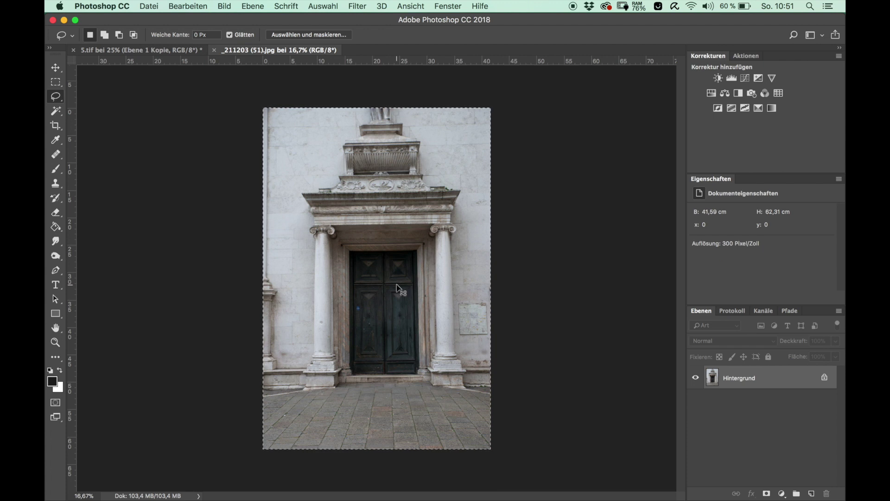
click(180, 48)
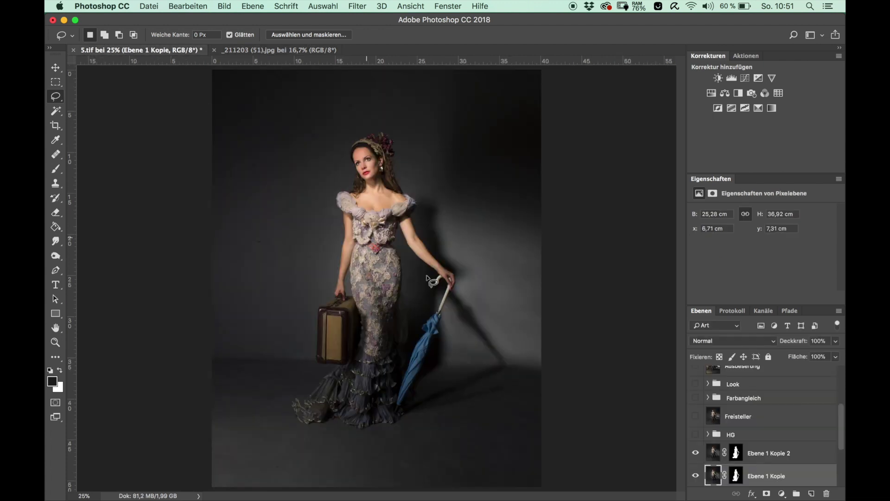
key(super+v)
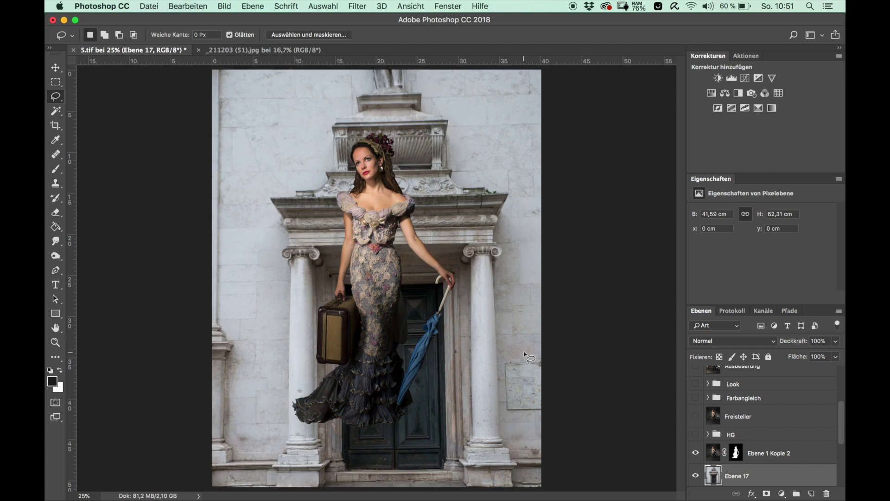
key(super+minus)
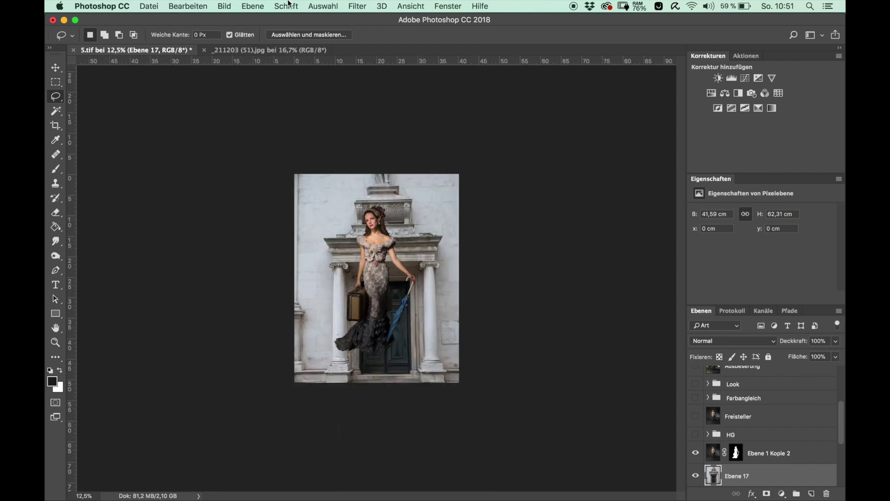
- Open the Filter menu for the doorway layer
click(357, 7)
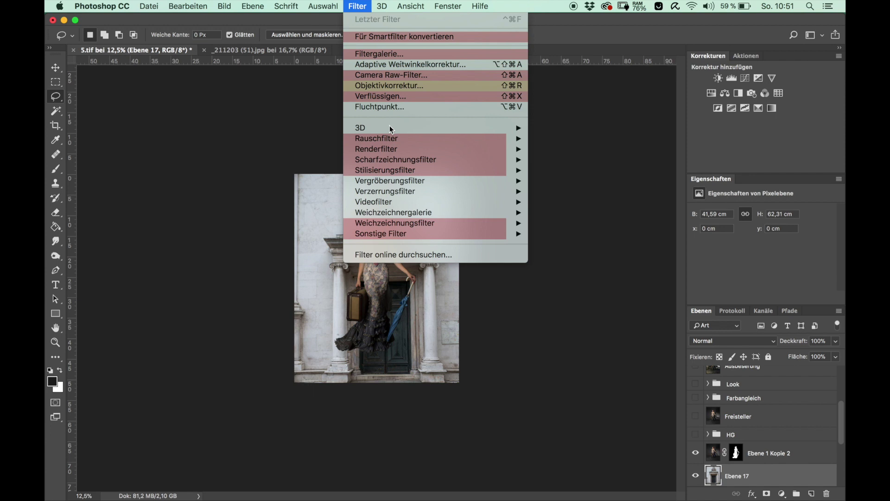
- Convert Ebene 17 to a smart object, scale it about 162% and shift it up-left
click(410, 37)
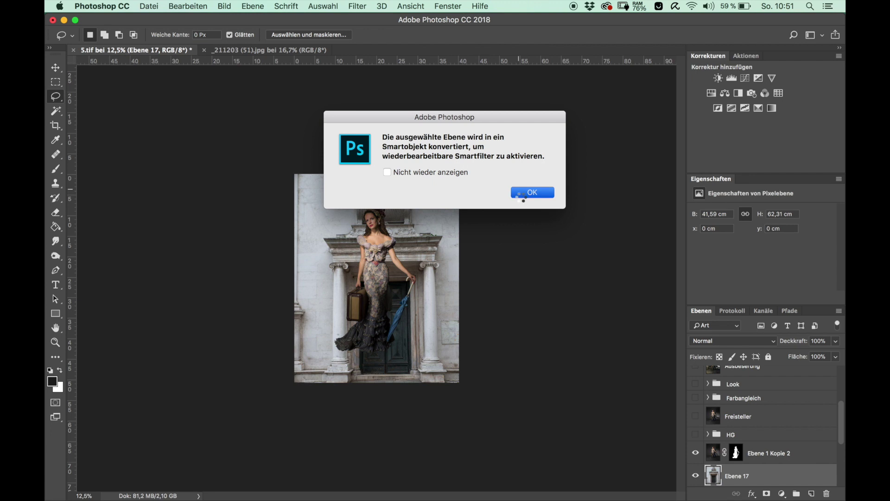
click(519, 195)
key(ctrl+t)
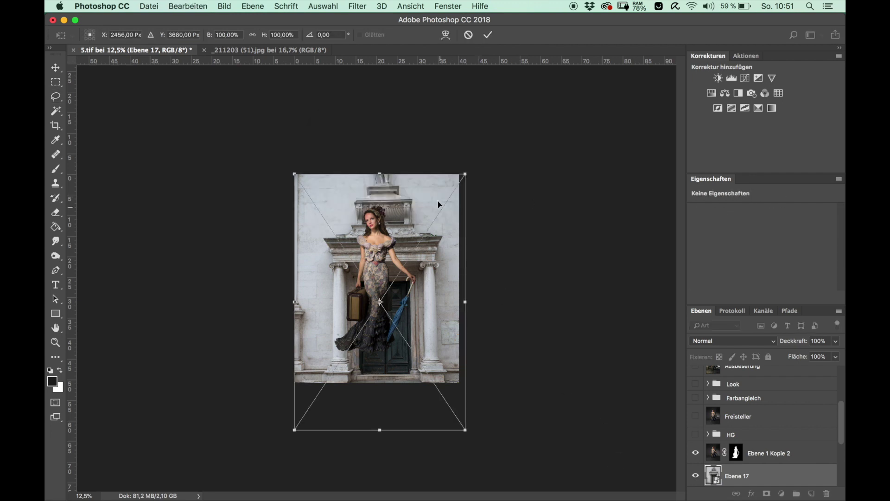
drag(462, 176, 574, 67)
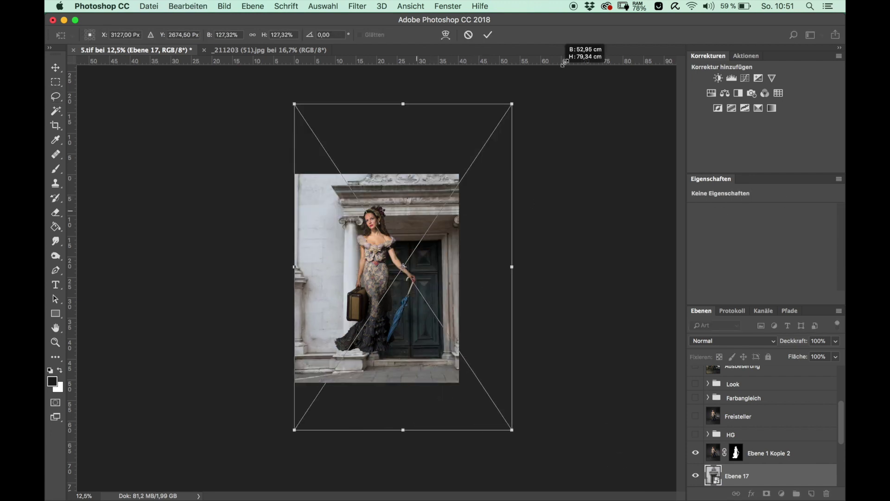
drag(523, 265, 465, 246)
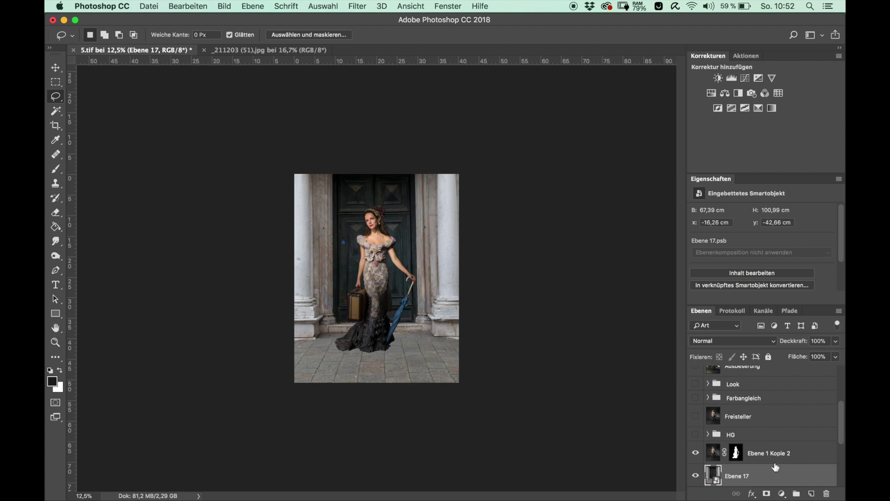
- Toggle the 'final' grading group to compare looks, leaving it hidden
scroll(774, 466, up, 5)
click(695, 373)
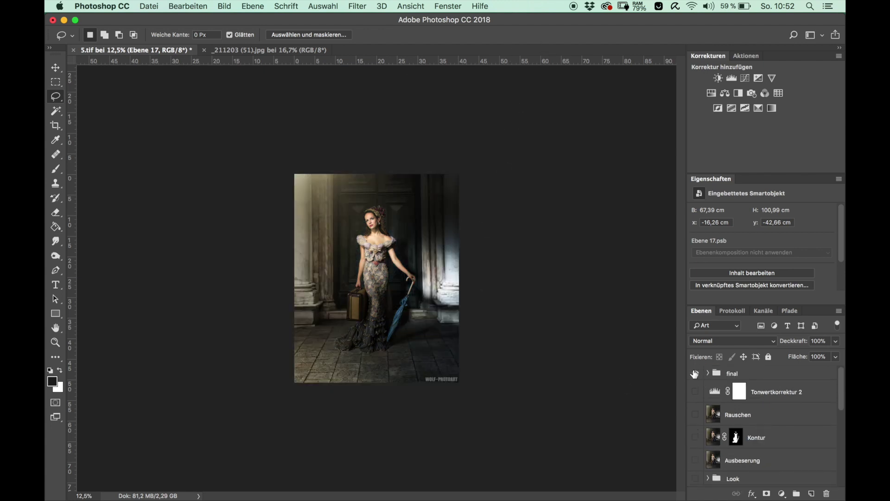
click(695, 373)
click(695, 373)
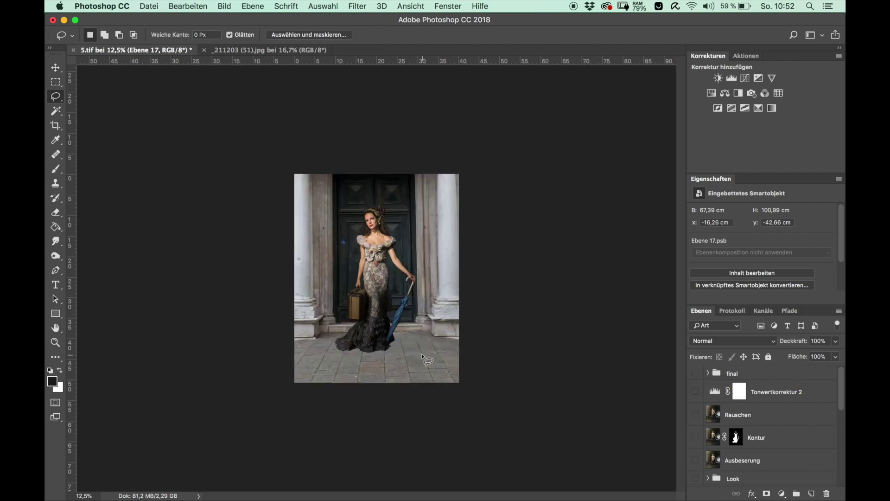
scroll(747, 418, down, 3)
scroll(746, 419, down, 3)
scroll(746, 418, up, 2)
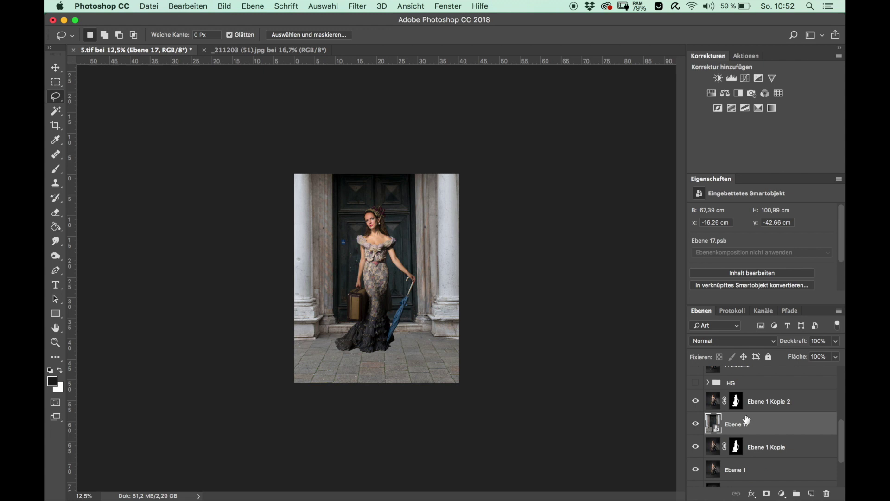
- Move the Ebene 17 doorway 3,4 cm lower to y -46,1 cm and recheck against the final look
click(56, 68)
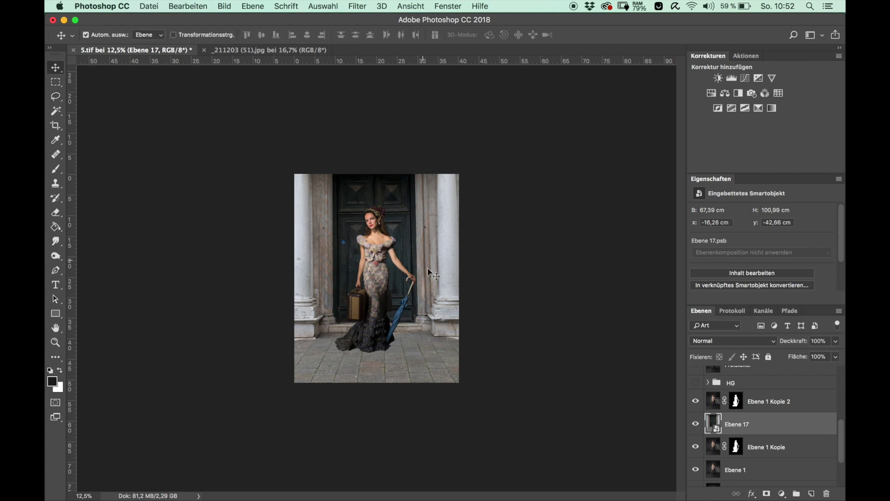
drag(428, 276, 433, 265)
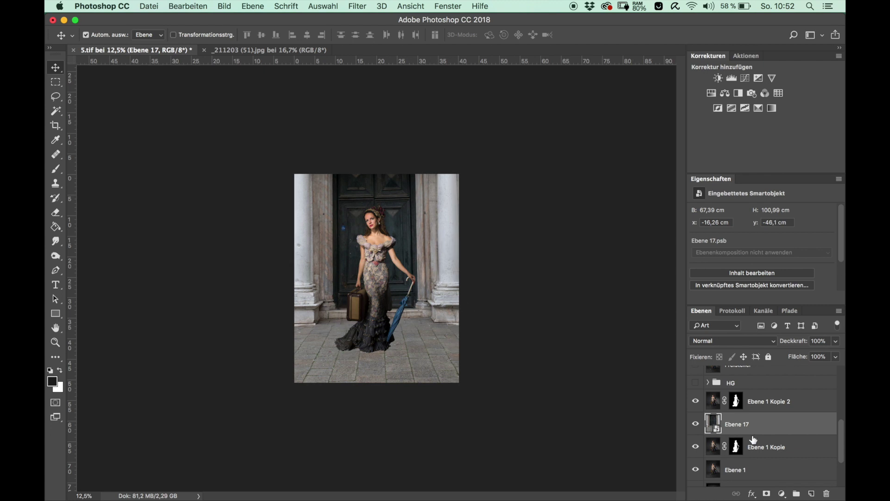
scroll(753, 440, up, 5)
click(696, 374)
click(695, 373)
click(696, 374)
click(695, 374)
scroll(751, 427, down, 3)
scroll(751, 428, down, 3)
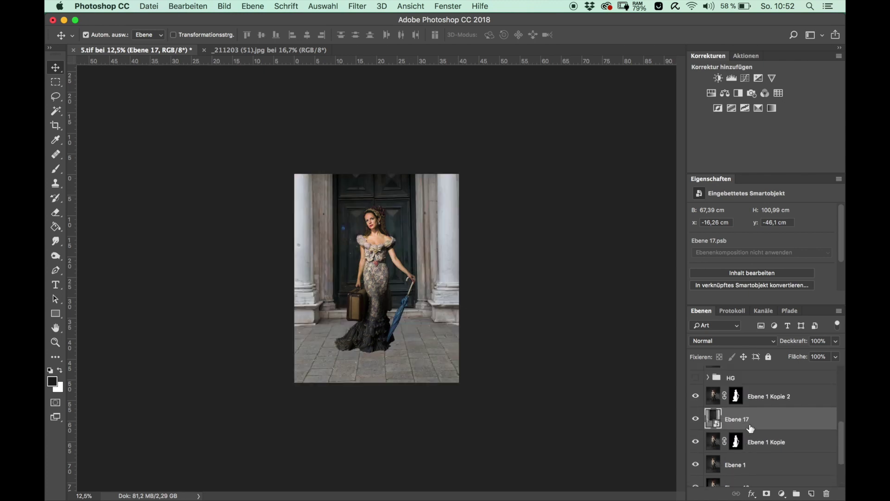
- Scale Ebene 17 to about 168% (70,08 × 105,0 cm) and briefly preview the final group
key(ctrl+t)
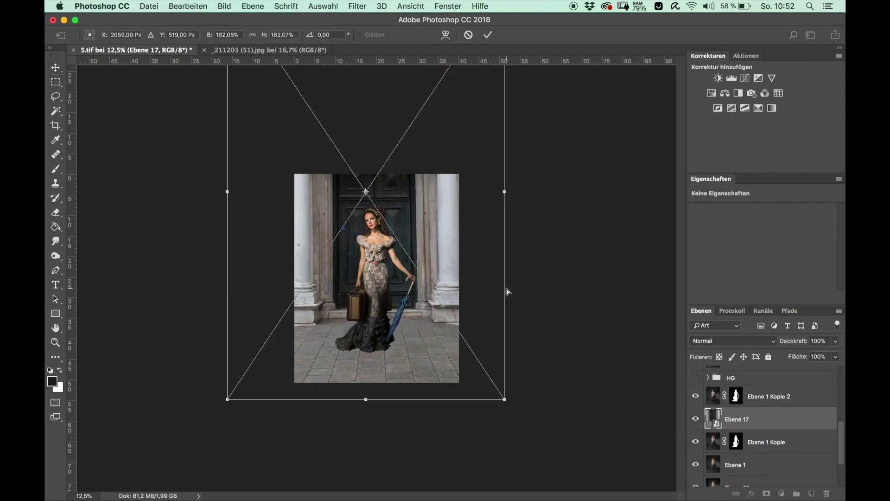
key(ctrl+minus)
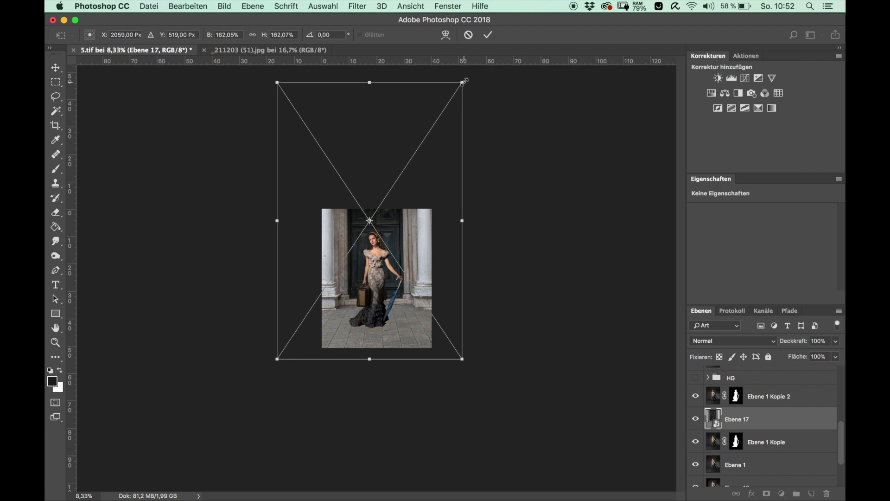
drag(464, 82, 467, 75)
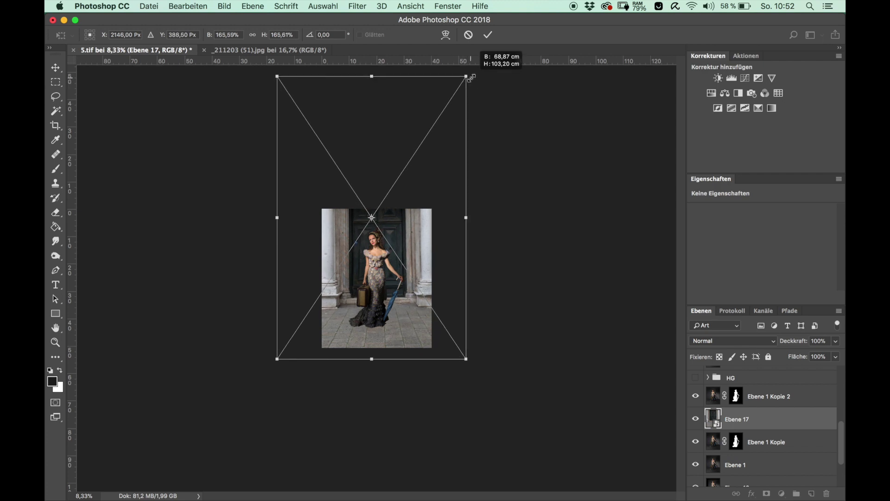
drag(277, 74, 274, 71)
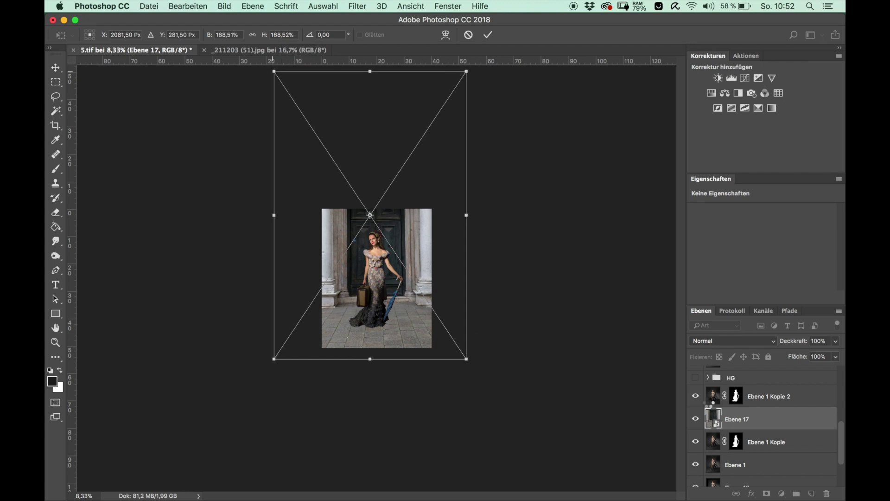
key(Return)
scroll(742, 403, up, 5)
click(695, 373)
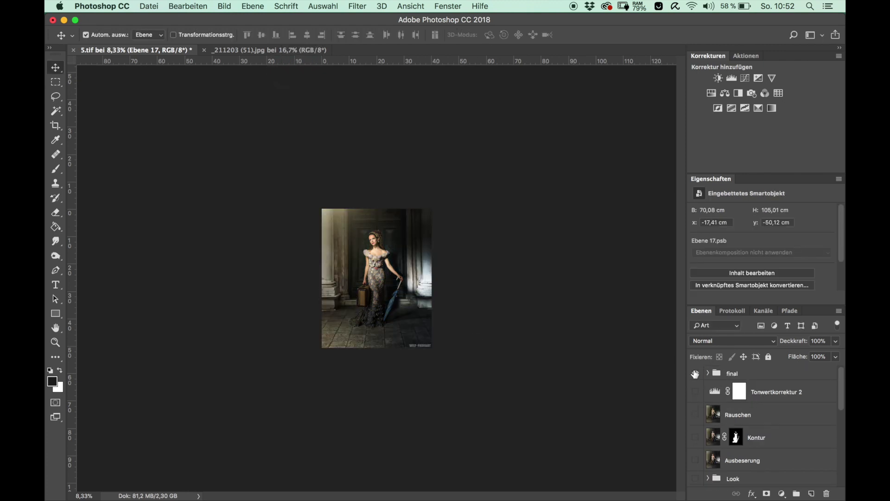
scroll(762, 452, down, 3)
scroll(762, 452, up, 3)
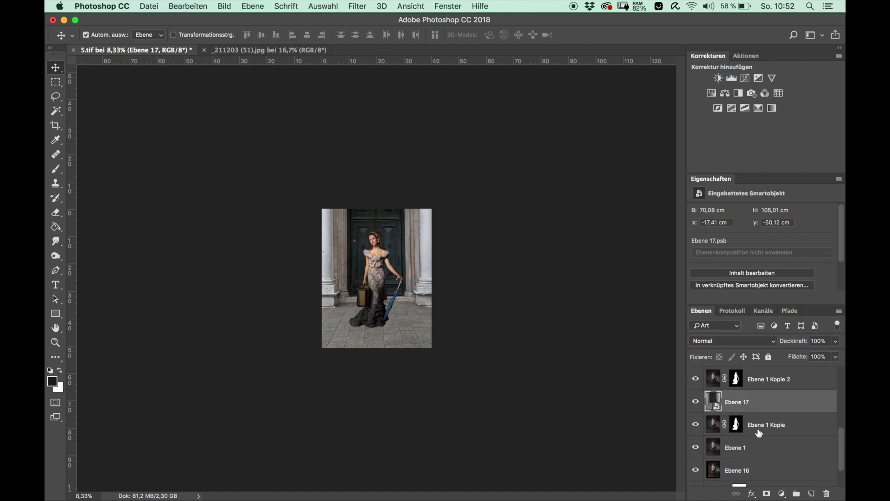
scroll(753, 444, up, 1)
- Set the Ebene 17 doorway layer's blend mode to Ineinanderkopieren
key(super+plus)
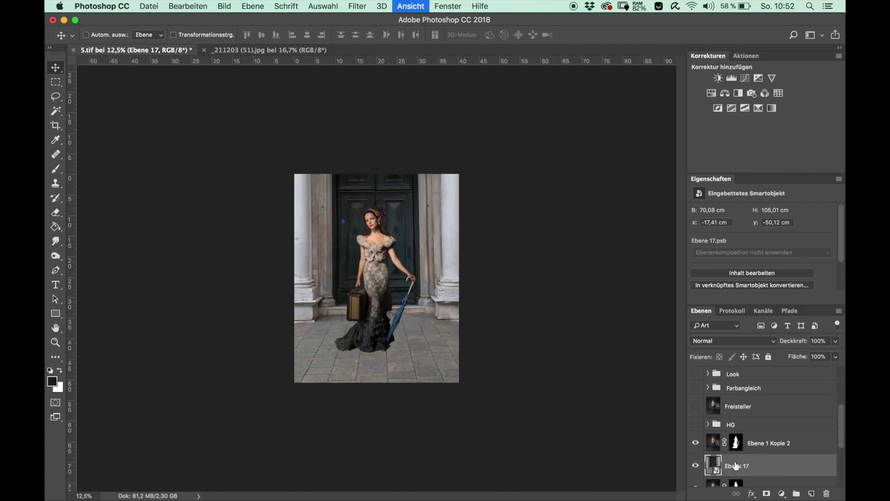
key(super+plus)
key(super+plus)
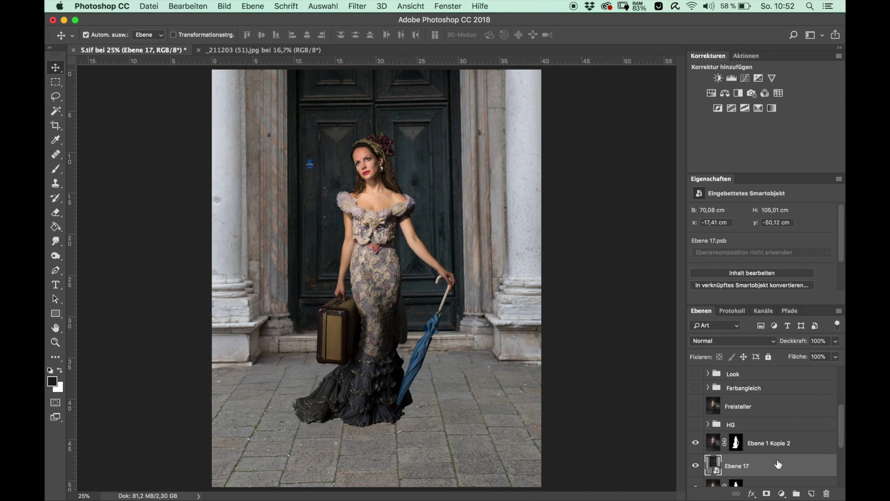
scroll(779, 463, down, 3)
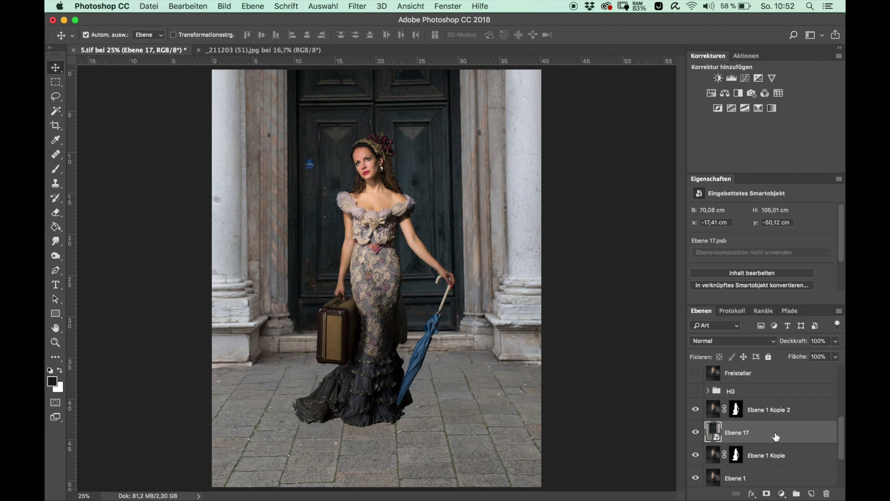
click(755, 341)
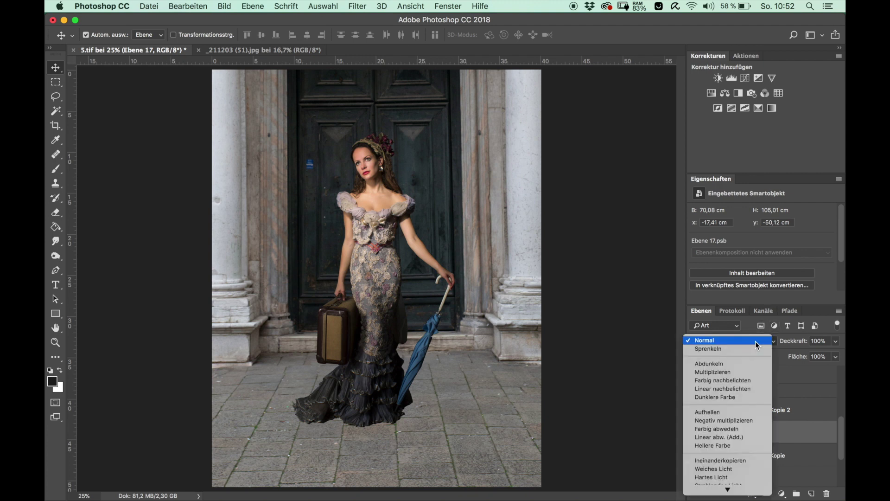
scroll(732, 430, down, 3)
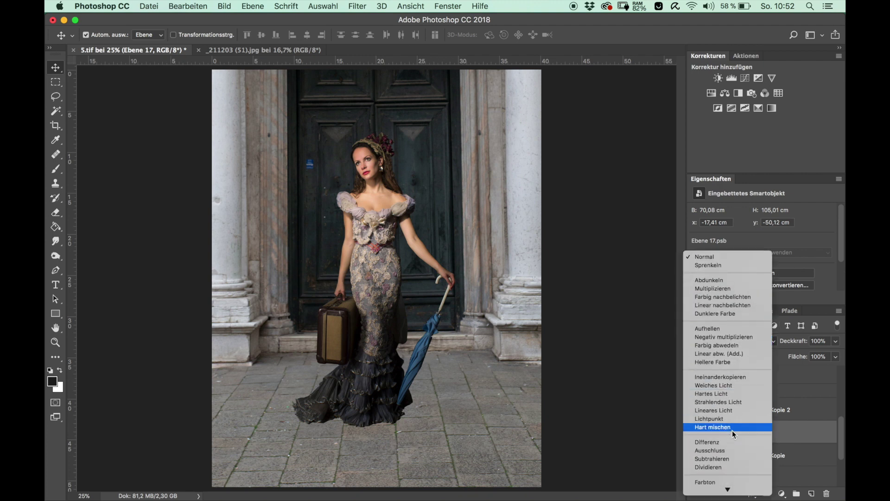
click(732, 378)
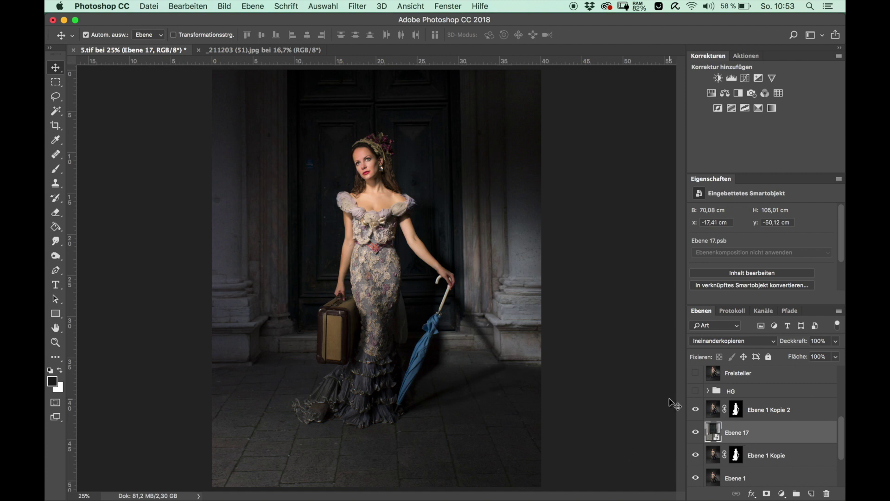
- Inspect the darker composite up close, then hide the doorway layer
key(super+plus)
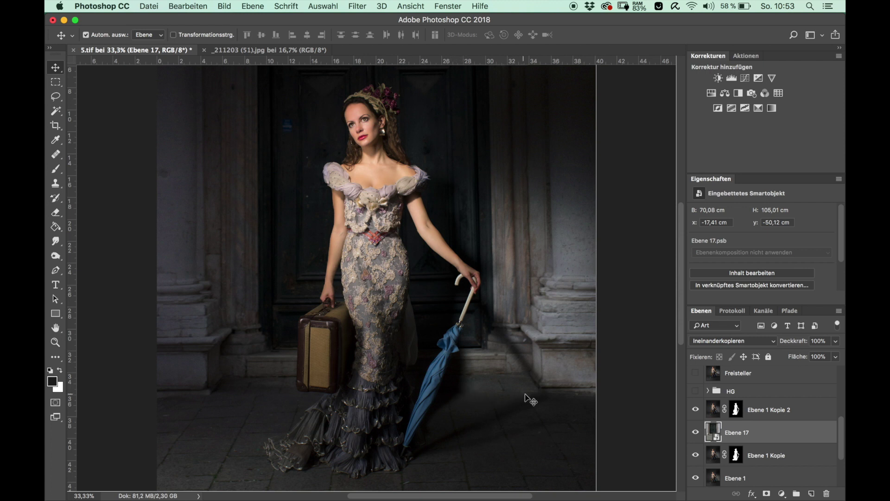
key(super+minus)
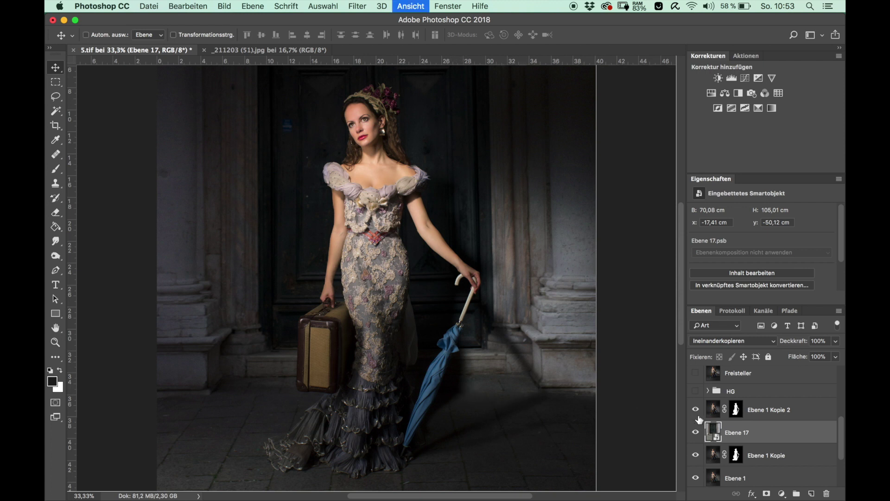
key(super+minus)
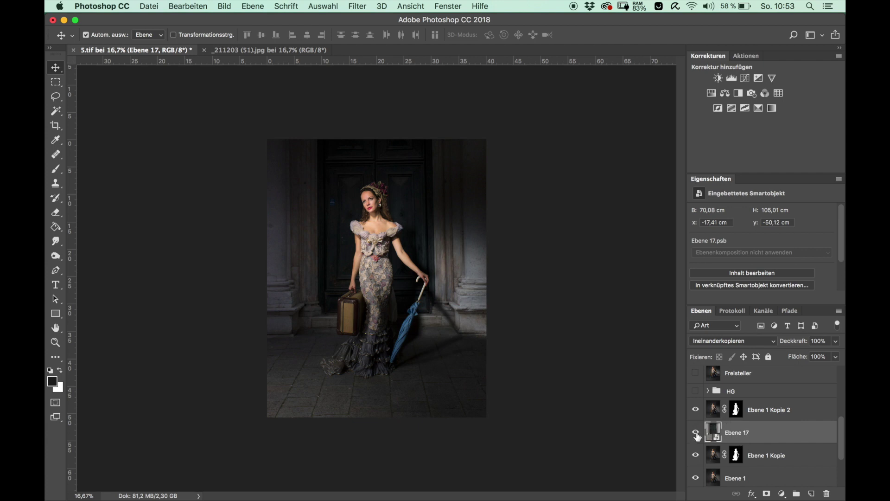
click(696, 433)
- Place a horizontal guide on the studio floor line and show the doorway layer again
drag(455, 59, 462, 325)
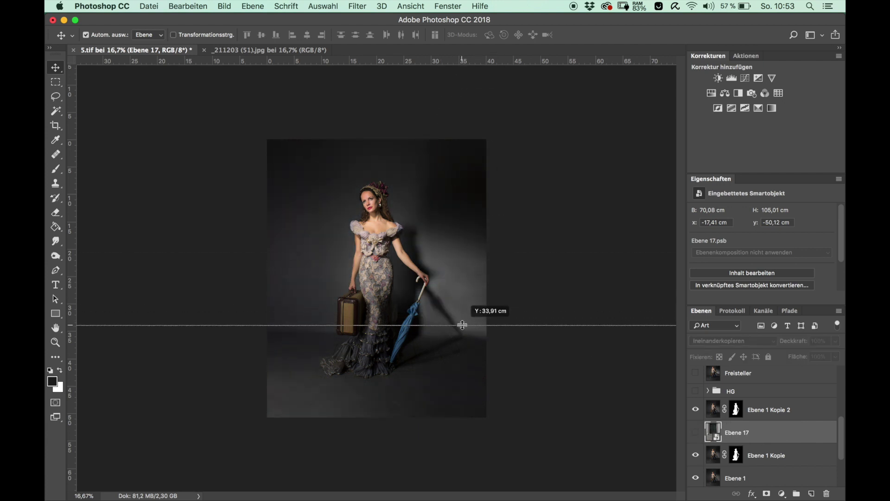
drag(463, 325, 462, 330)
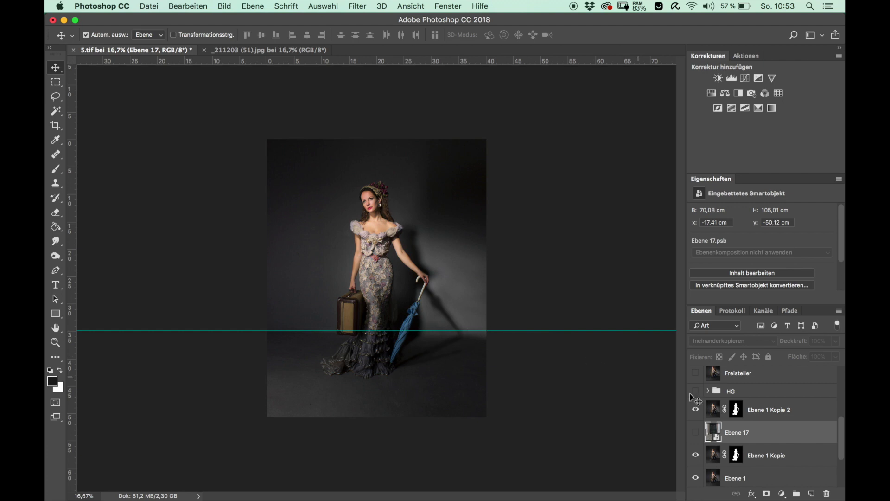
click(695, 432)
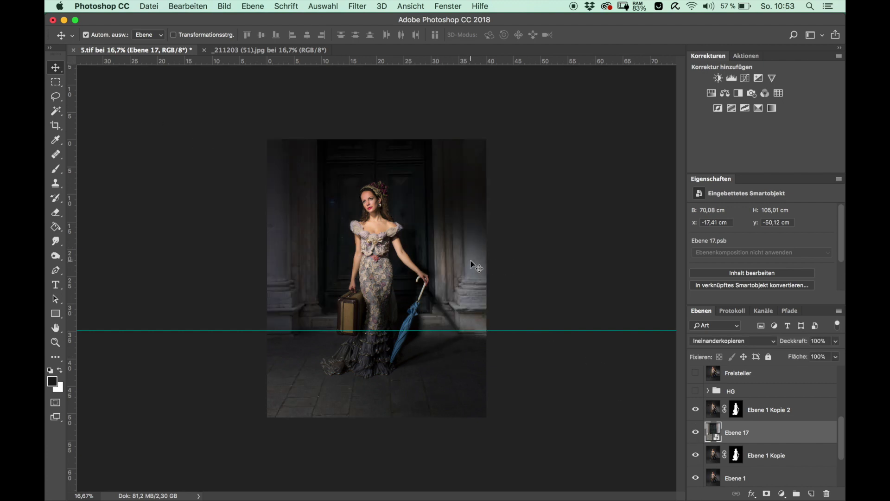
- Lower Ebene 17 to y -48,63 cm and raise the guide to the doorway's step
drag(472, 261, 472, 260)
drag(433, 333, 449, 316)
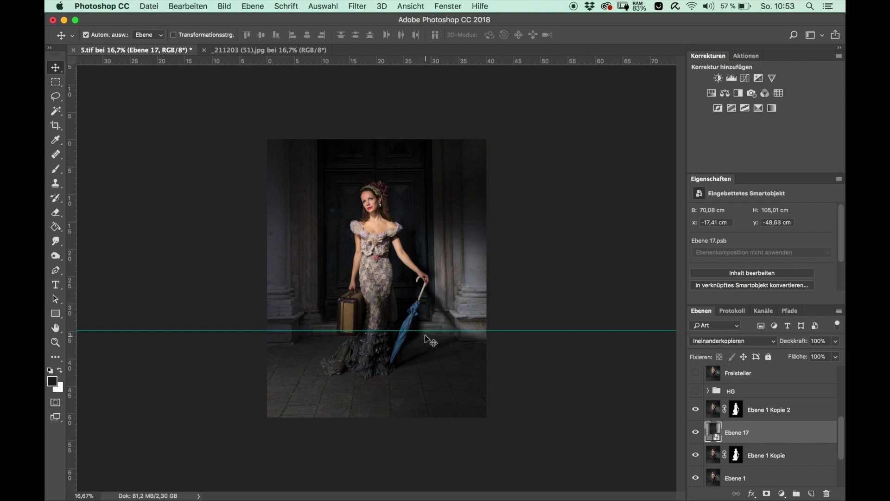
key(ctrl+plus)
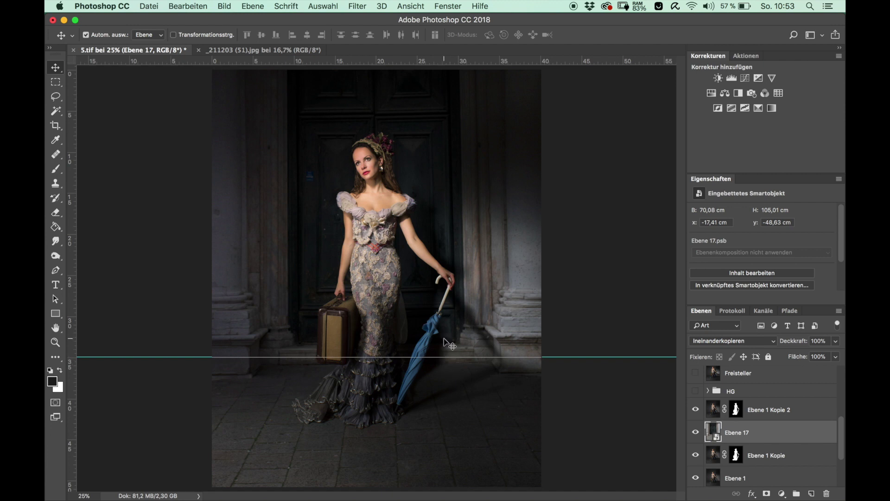
mouse_move(617, 359)
mouse_down()
mouse_move(627, 183)
mouse_move(677, 19)
mouse_up()
key(super+minus)
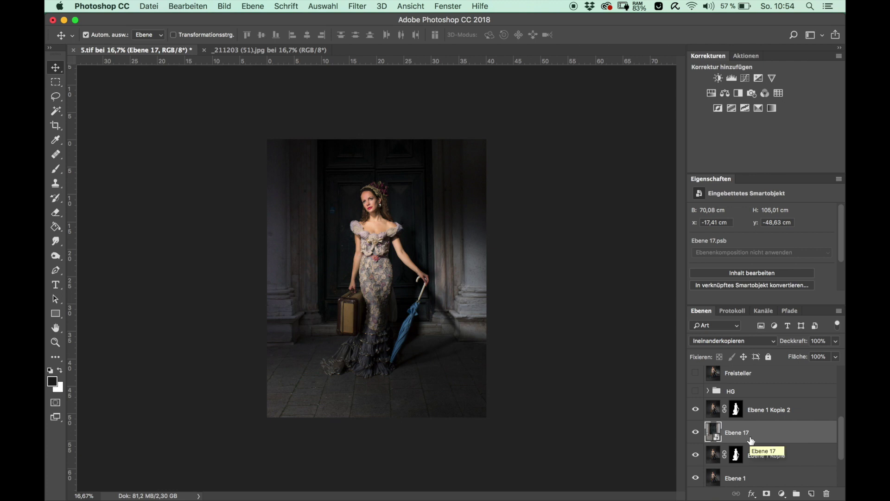
- Duplicate Ebene 17 and lower the copy's opacity to 51%
key(super+j)
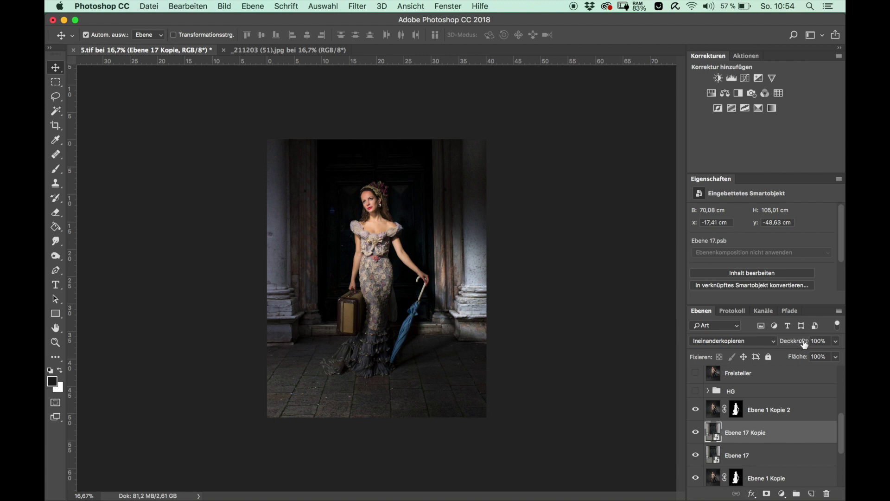
drag(797, 347, 771, 351)
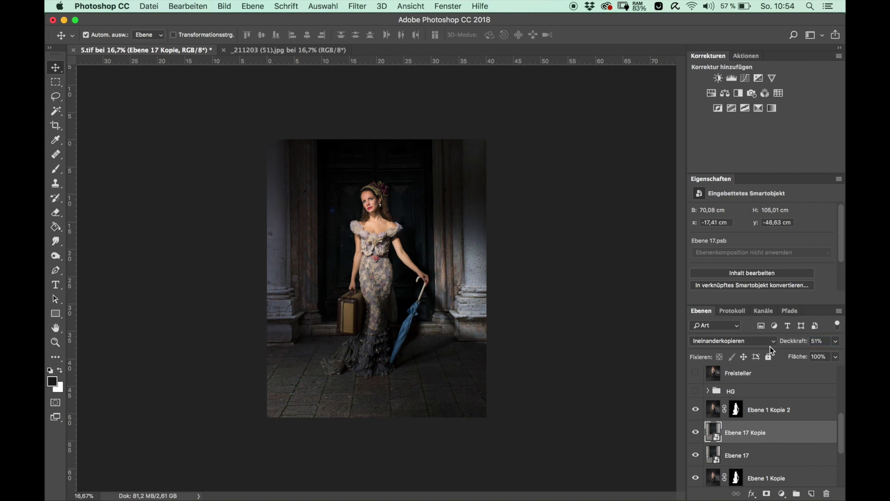
click(696, 433)
click(695, 432)
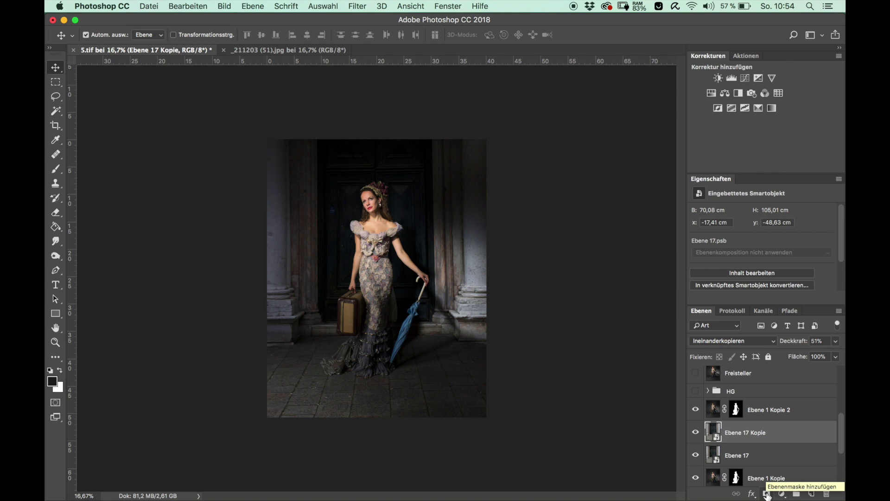
- Add a layer mask to Ebene 17 Kopie and set a black brush of about 1095
click(767, 494)
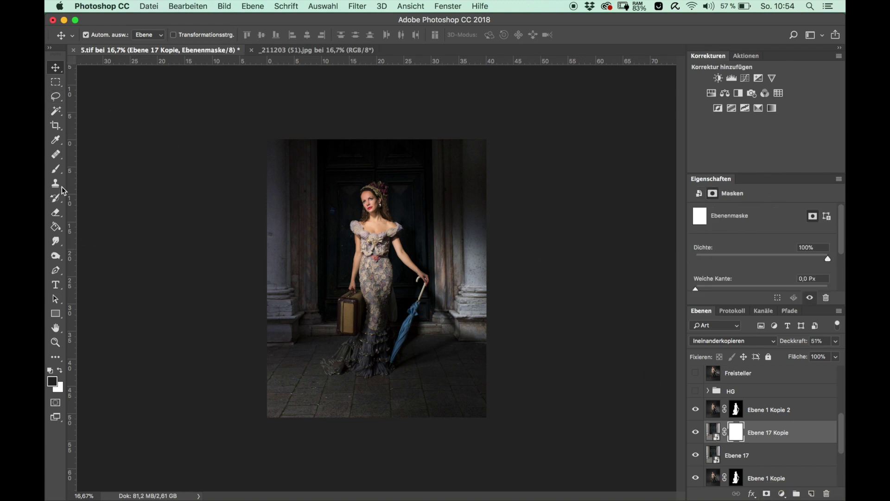
click(57, 171)
drag(445, 250, 487, 250)
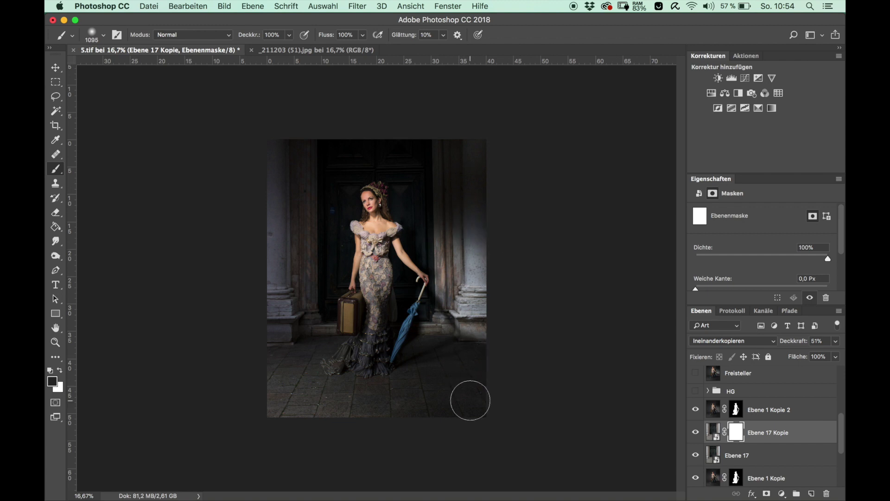
click(696, 433)
click(696, 433)
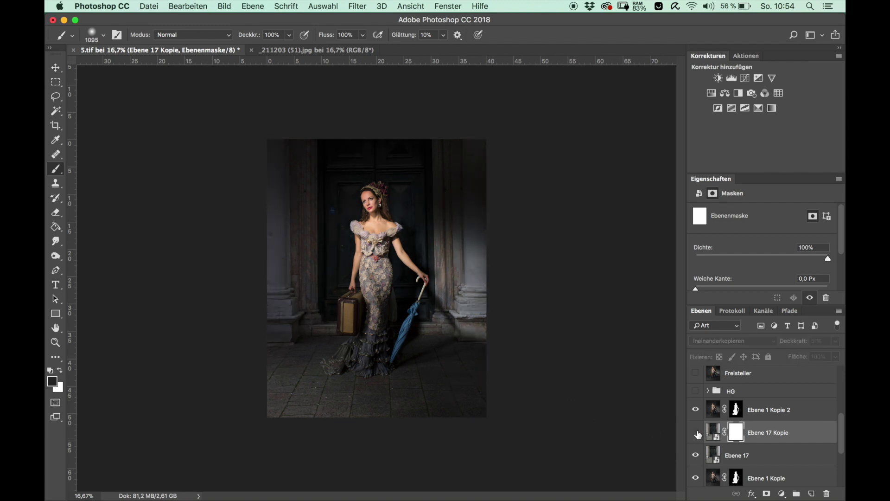
click(696, 433)
click(696, 433)
click(696, 433)
click(696, 433)
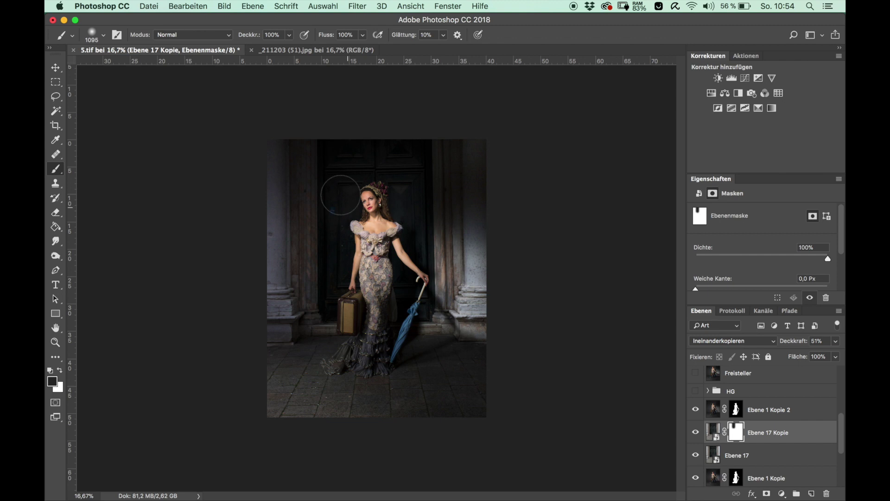
- Paint the copy's effect out near the top and compare it on and off
drag(392, 190, 470, 309)
click(695, 433)
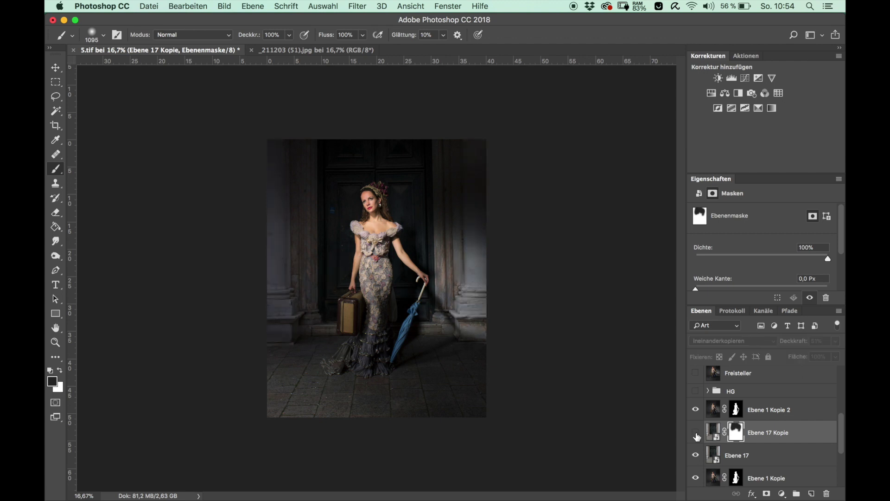
click(696, 433)
click(695, 433)
- Group Ebene 17 and Ebene 17 Kopie and name the group HG
shift+click(757, 456)
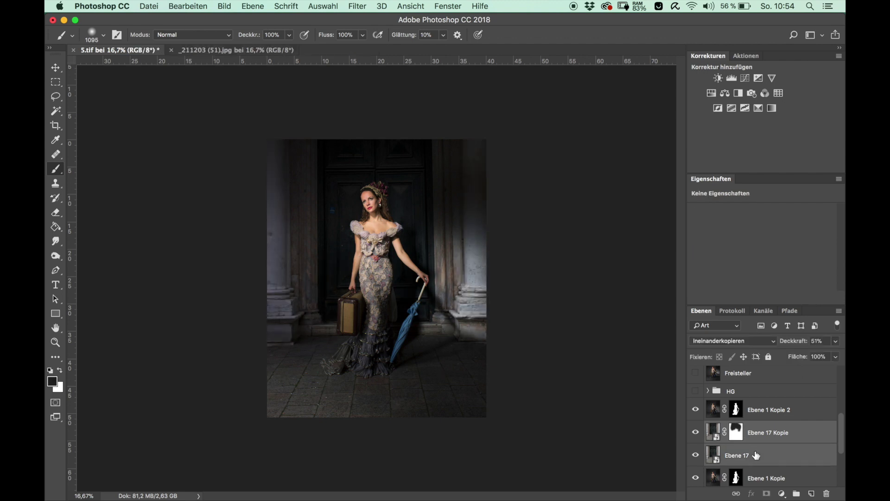
key(ctrl+g)
double_click(741, 427)
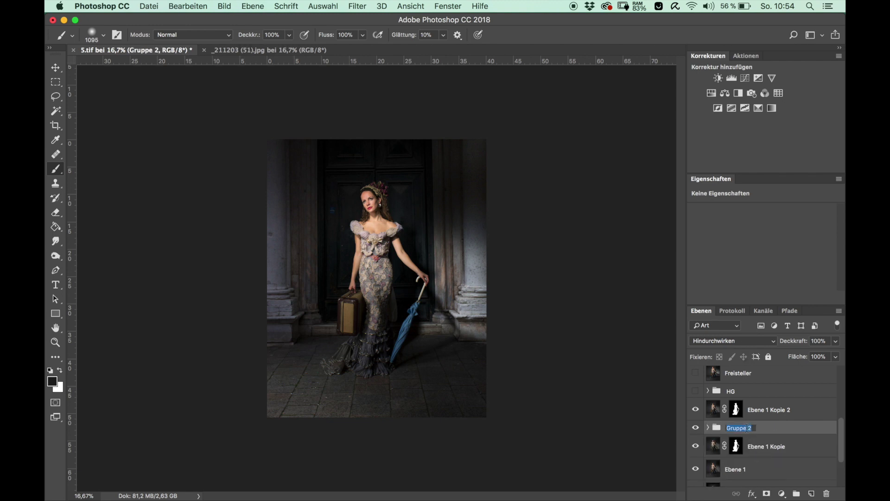
text(HG)
key(Return)
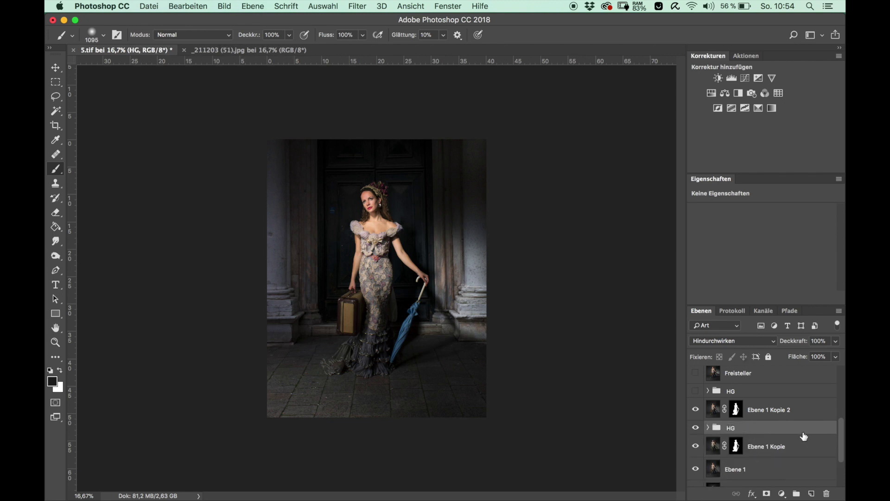
- Expand the HG group, select the Ebene 17 smart object and zoom to inspect it
click(707, 428)
click(751, 466)
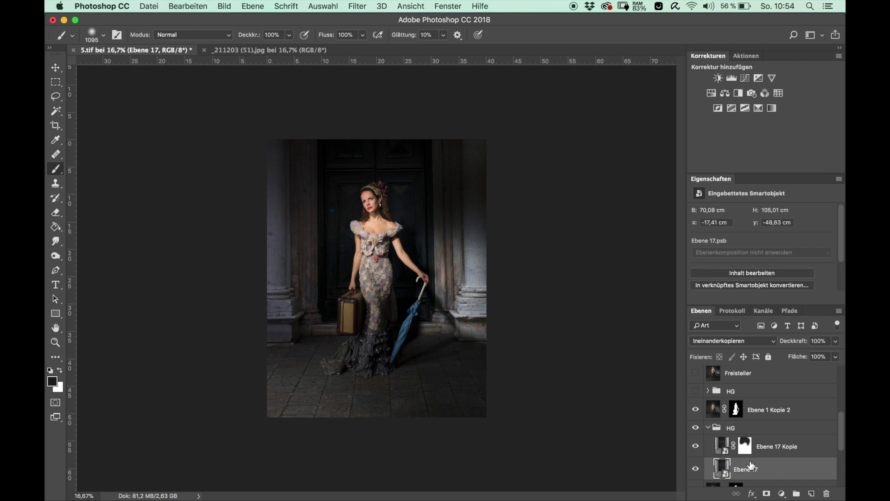
key(super+plus)
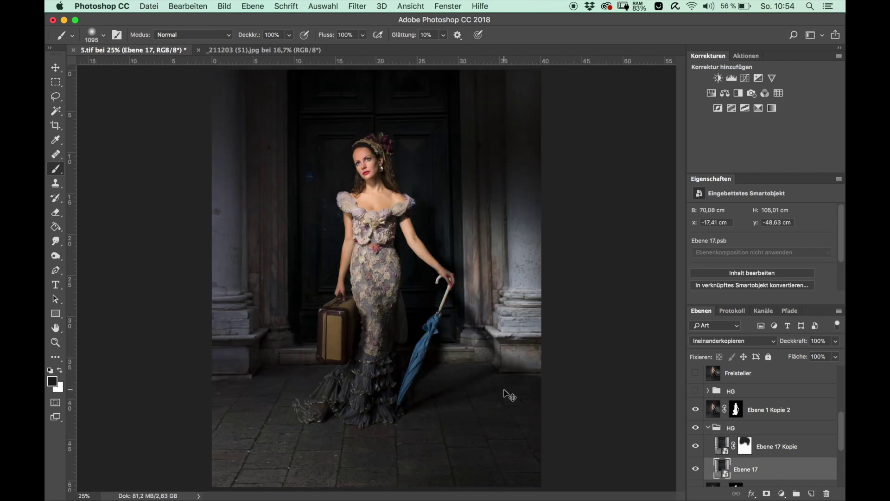
key(super+plus)
scroll(533, 185, up, 5)
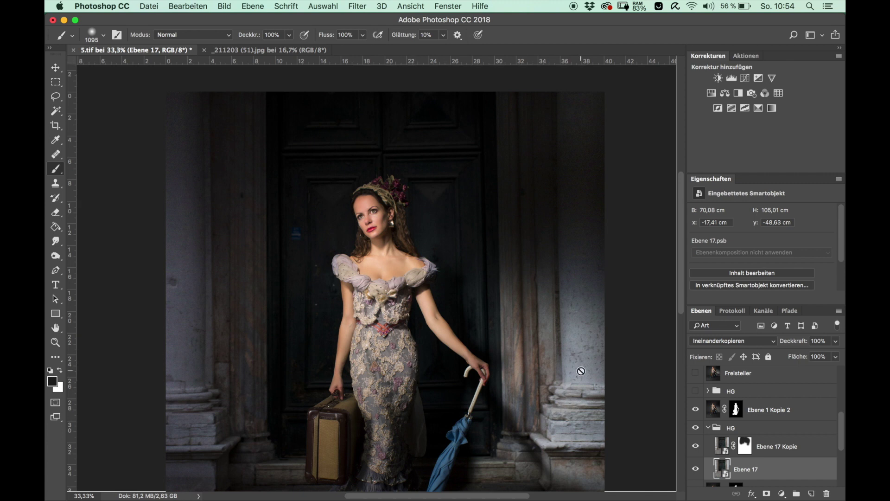
key(super+minus)
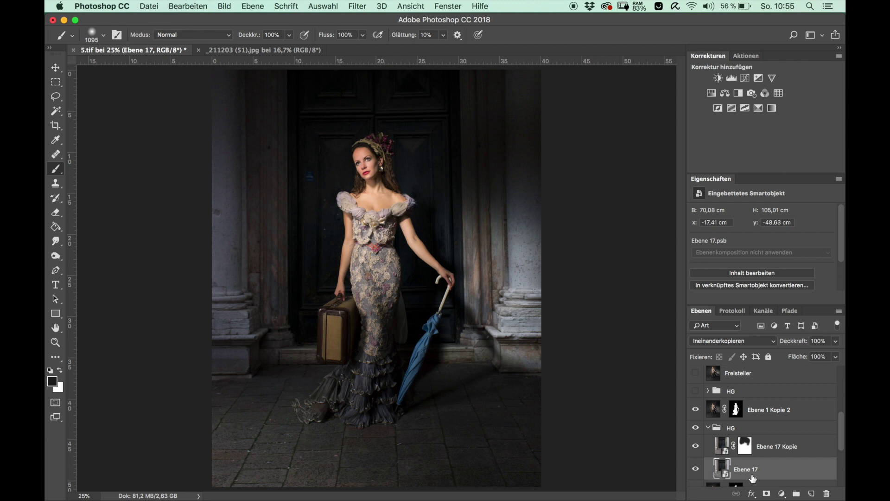
click(360, 6)
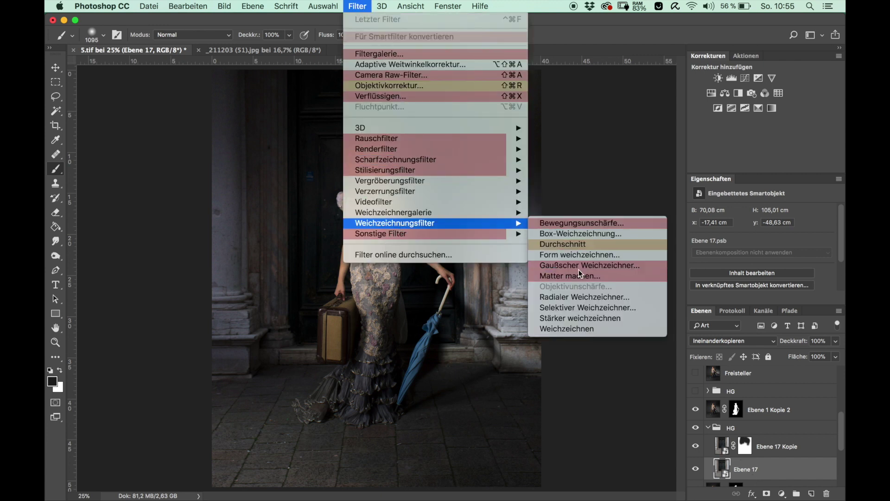
- Apply a small-radius Gaussian blur smart filter to the Ebene 17 doorway layer
mouse_move(394, 223)
click(644, 267)
click(616, 253)
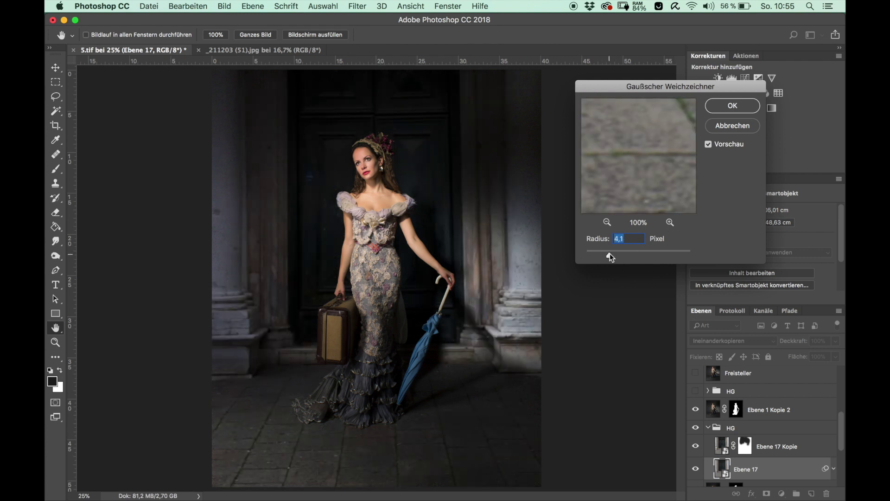
click(731, 106)
key(b)
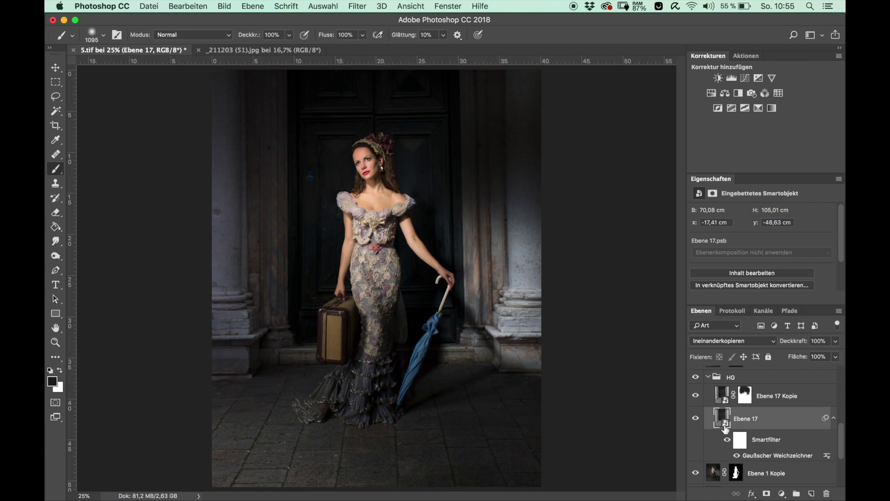
- Target the blur's smart filter mask and set the foreground colour to black
click(741, 441)
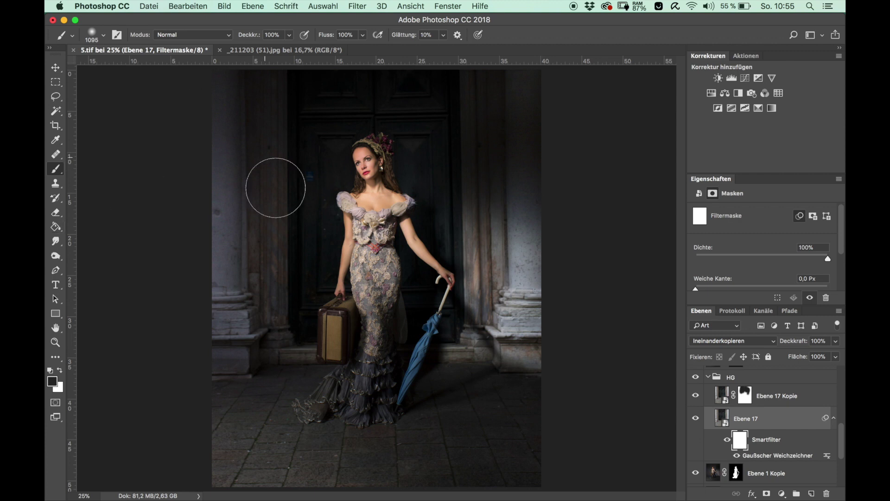
click(53, 382)
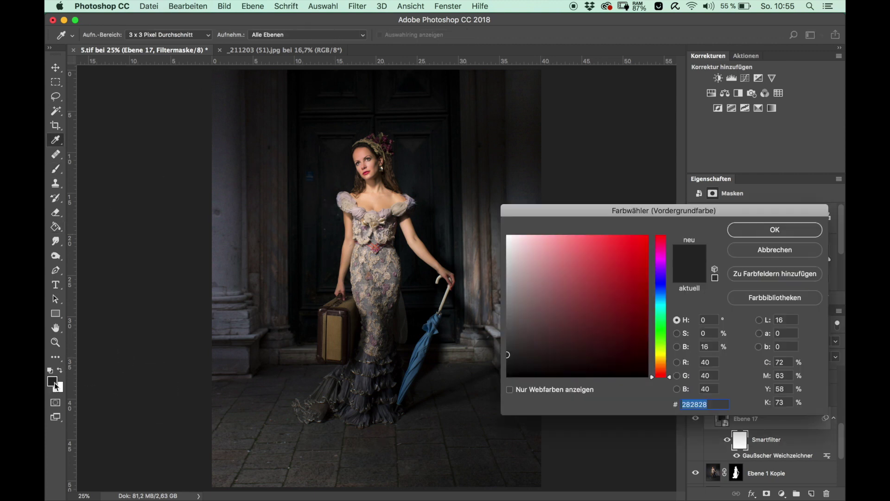
click(507, 376)
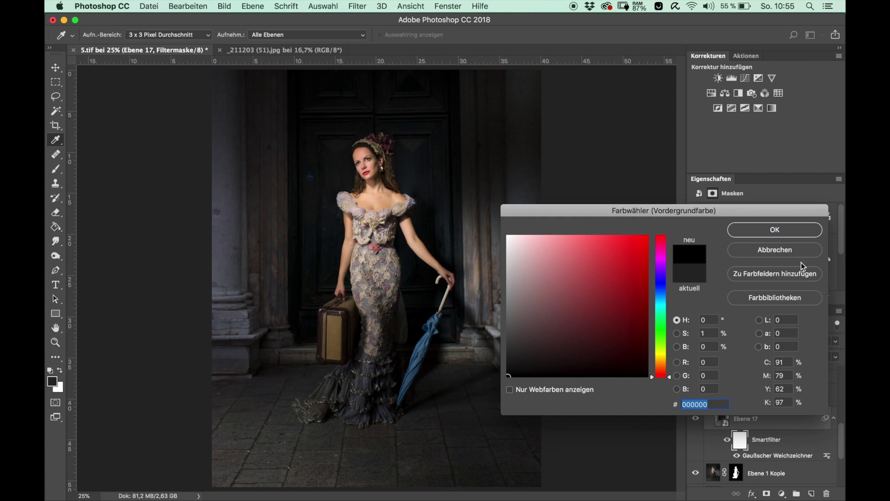
click(804, 230)
key(b)
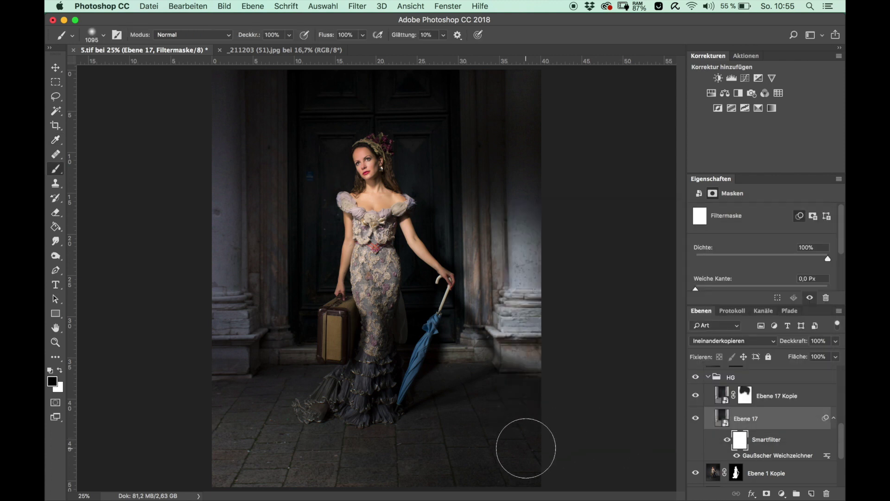
- Paint out the blur along the floor with a ~2109 px brush, then compare with the filter off
key(super+minus)
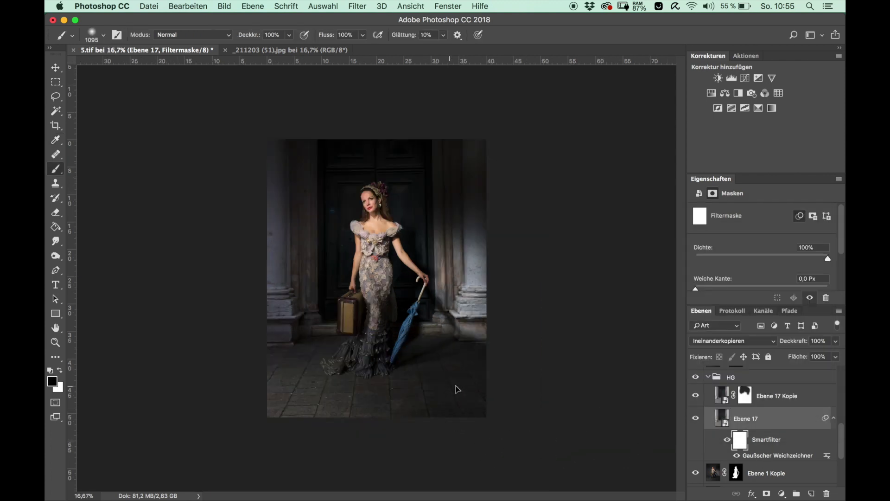
drag(454, 387, 492, 386)
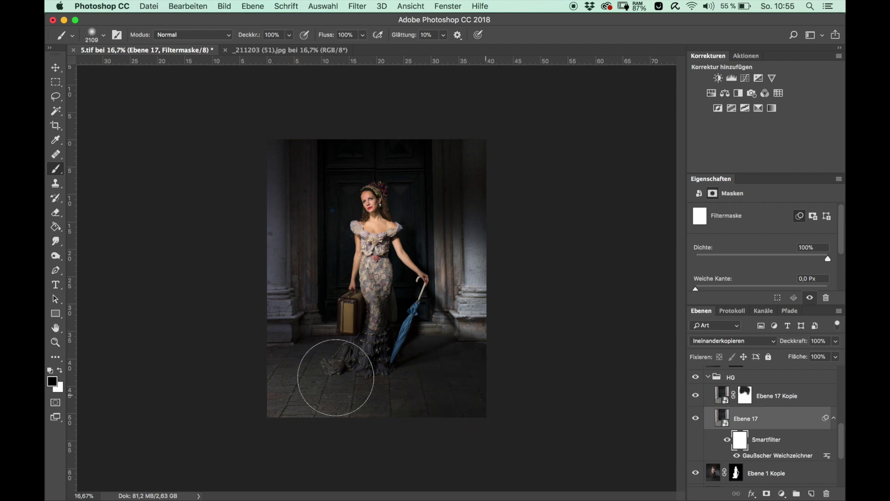
drag(255, 381, 497, 377)
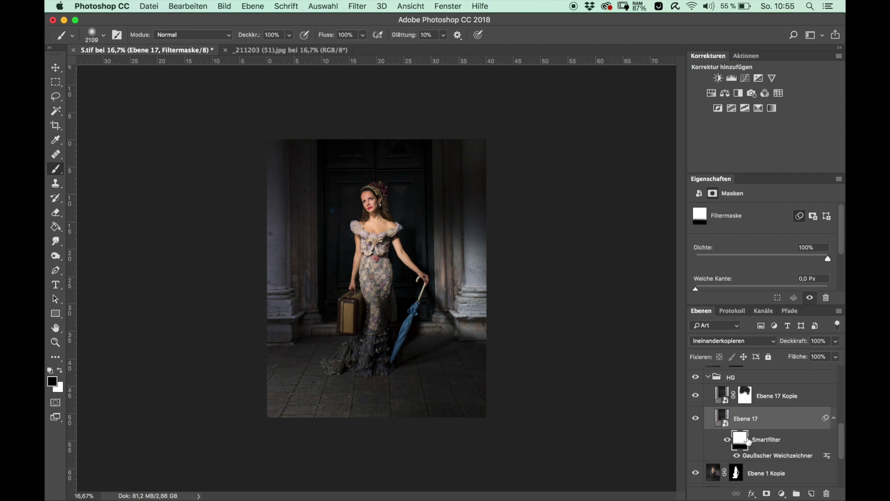
key(super+plus)
key(super+plus)
key(super+plus)
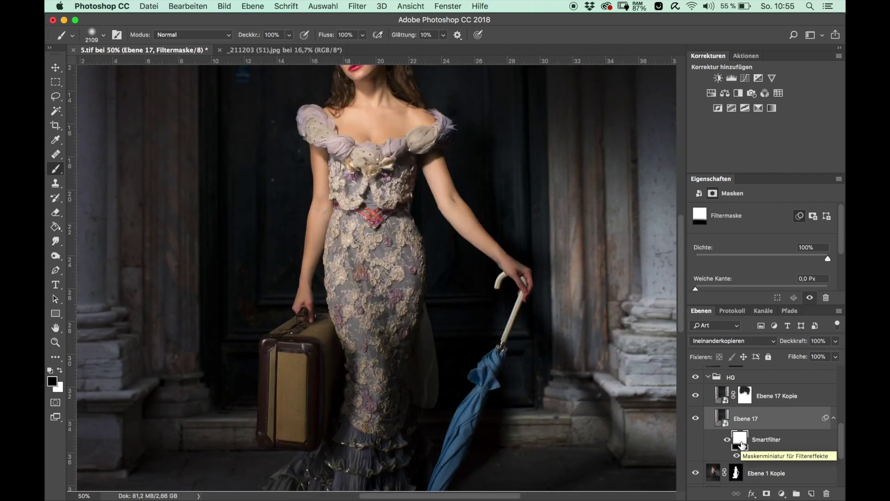
click(727, 440)
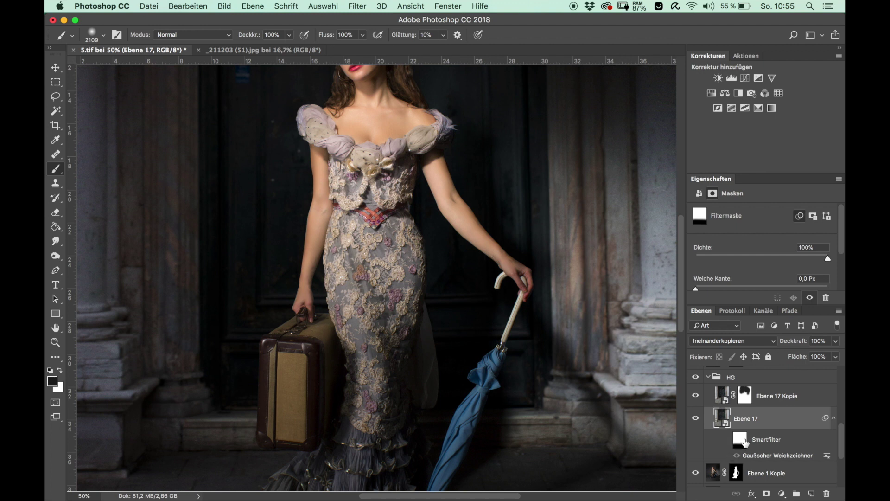
key(ctrl+minus)
key(ctrl+minus)
- Delete Ebene 1 Kopie's layer mask without applying it
scroll(800, 399, up, 2)
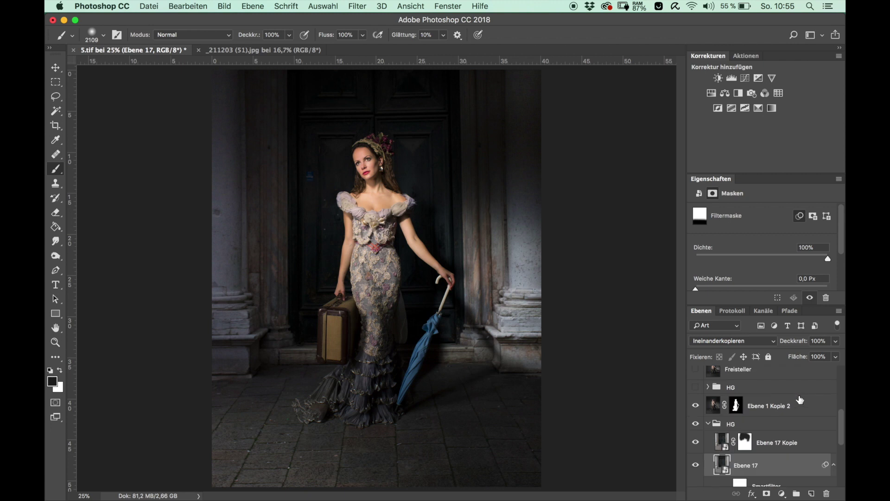
click(708, 424)
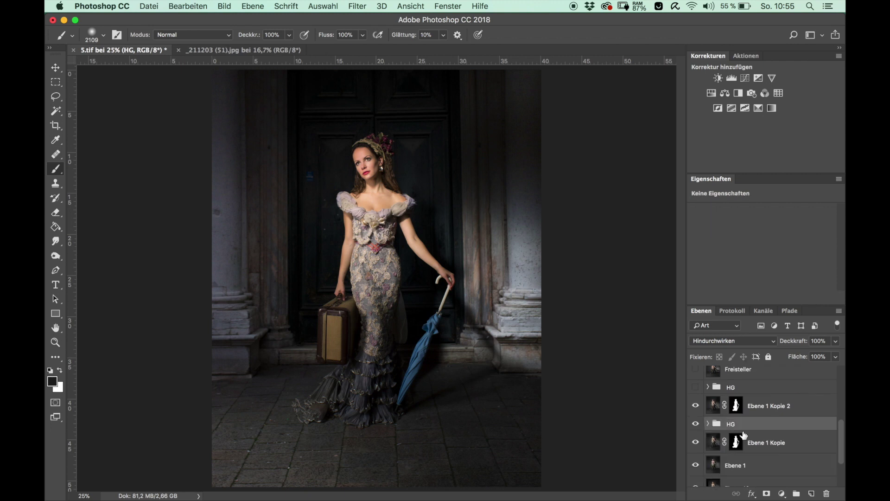
click(786, 413)
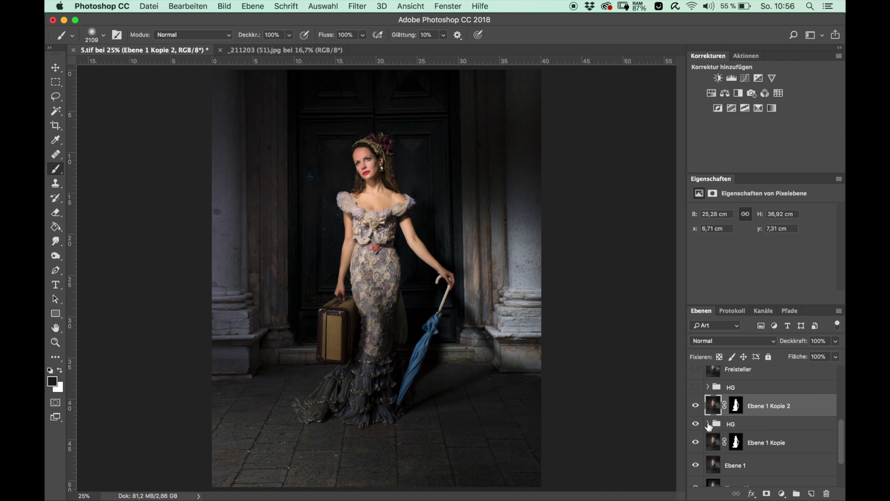
click(708, 424)
click(708, 424)
mouse_move(737, 448)
mouse_down()
mouse_move(781, 459)
mouse_move(826, 493)
mouse_up()
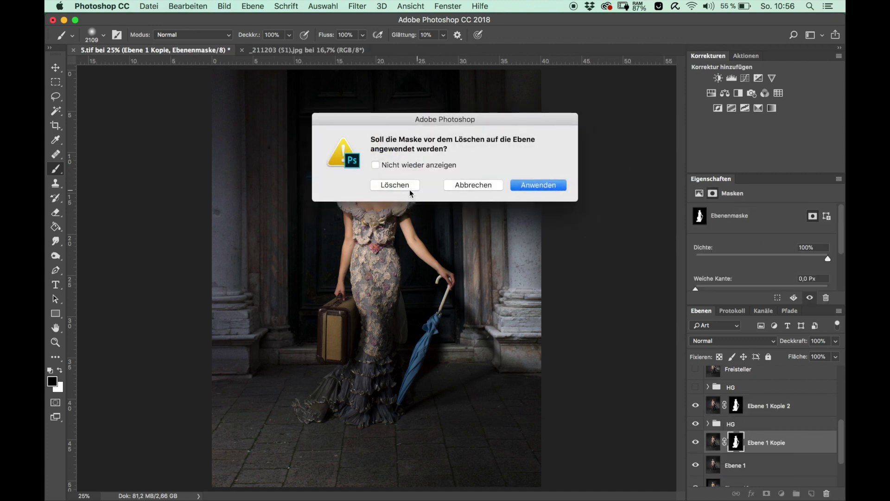
click(407, 186)
- Select and expand the upper HG group to preview its contents
click(774, 404)
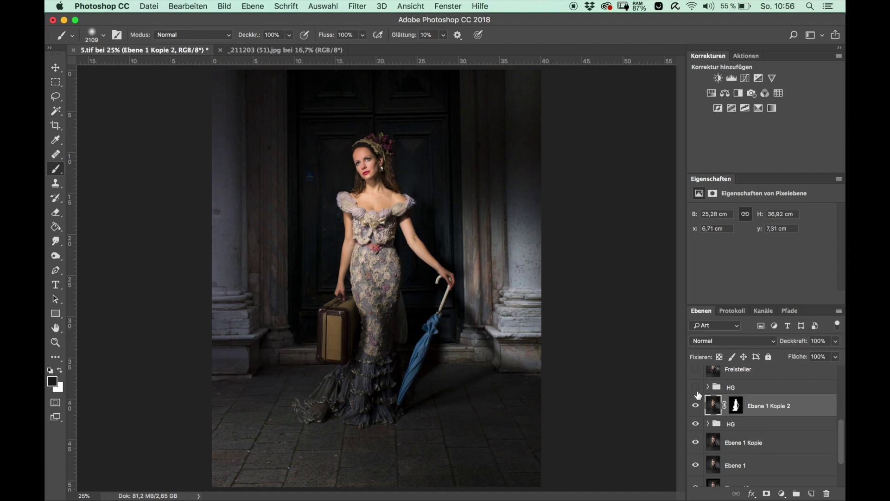
click(706, 388)
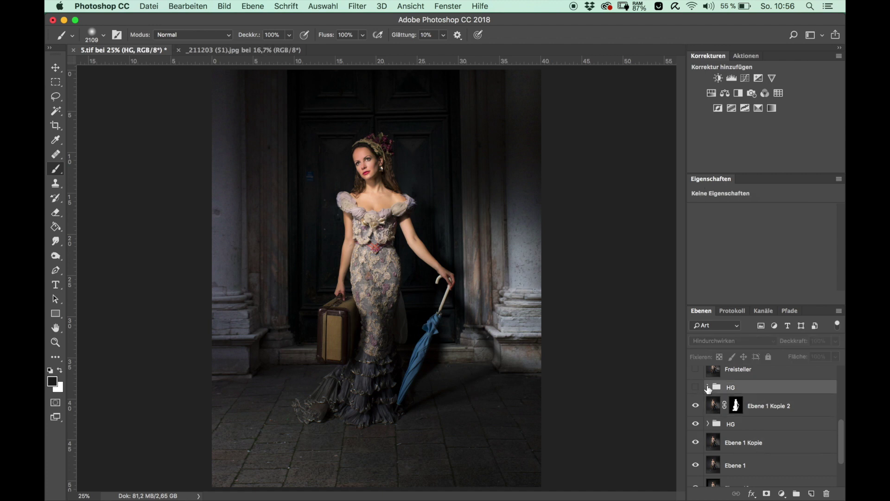
click(707, 387)
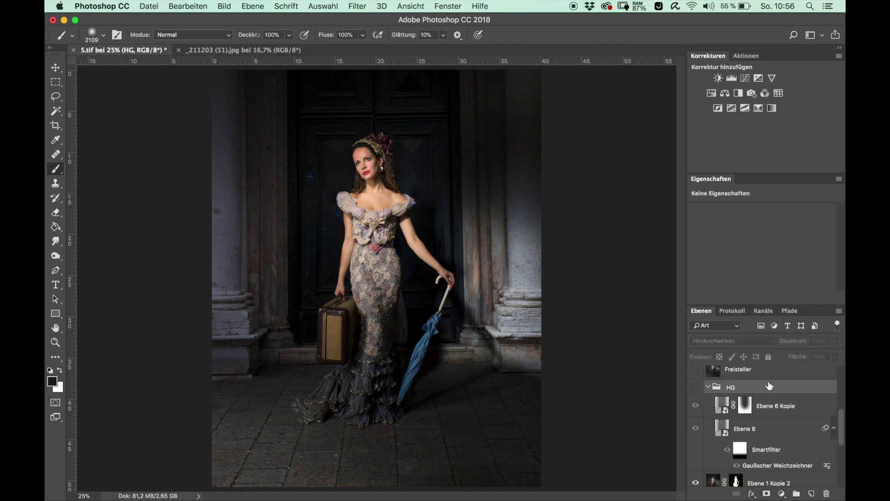
click(697, 387)
- Paint on the Ebene 17 Kopie mask to hide its effect over the woman's figure
scroll(755, 461, down, 3)
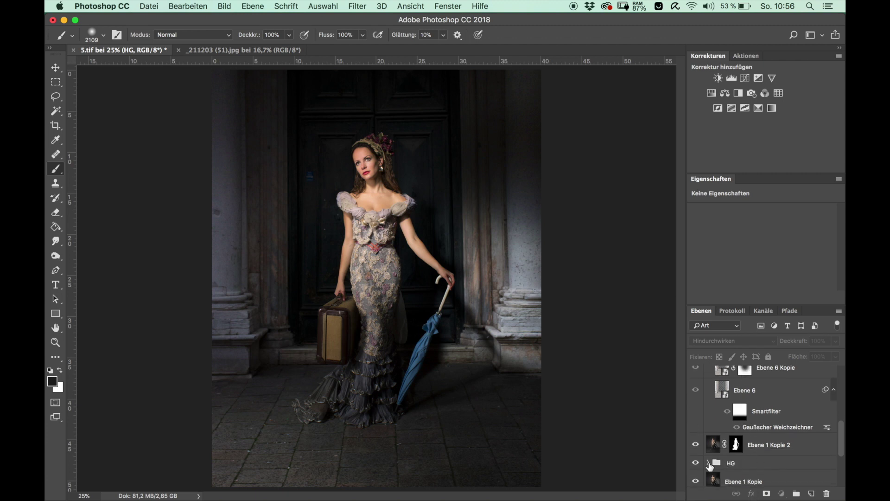
scroll(746, 462, down, 3)
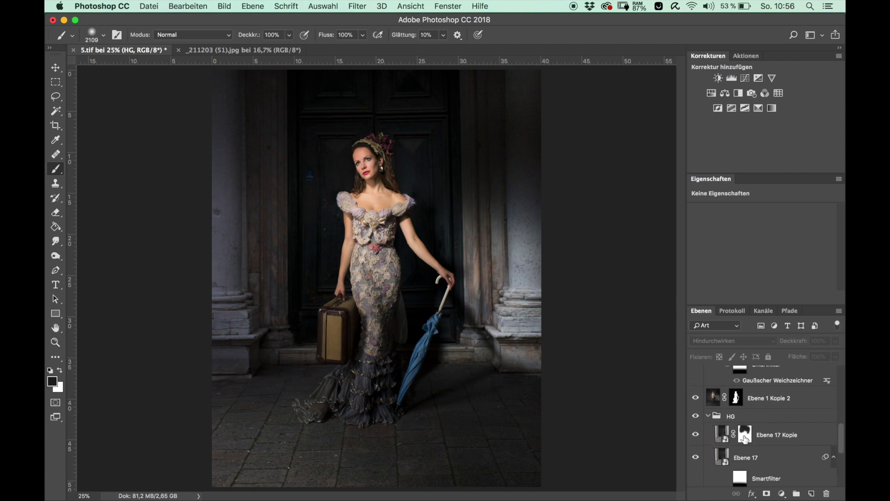
click(745, 438)
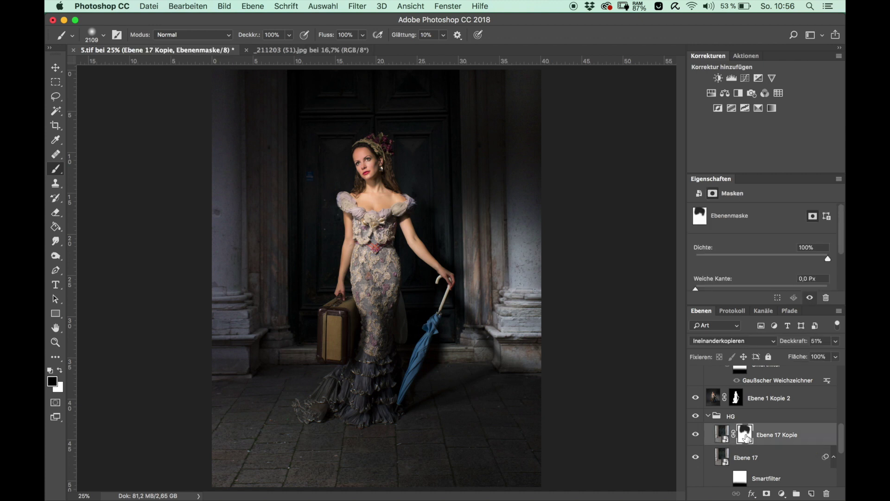
scroll(769, 406, up, 5)
scroll(770, 406, up, 2)
scroll(769, 407, down, 4)
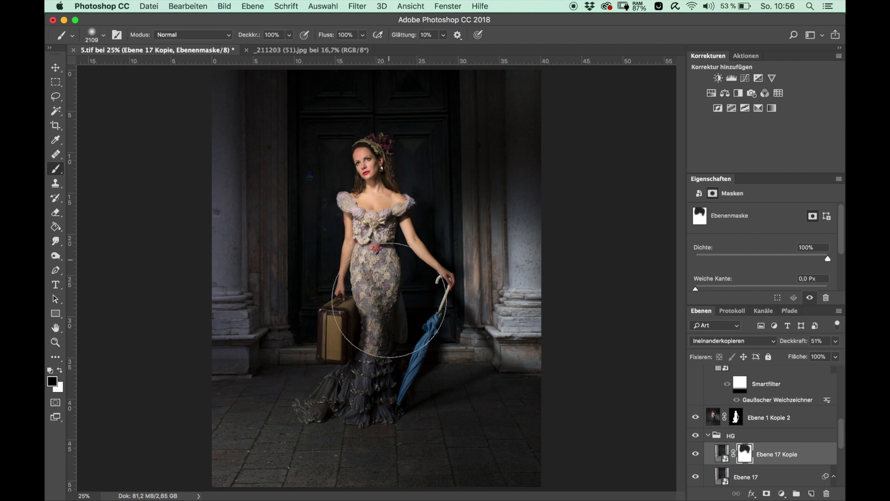
mouse_move(374, 340)
mouse_down()
mouse_move(382, 195)
mouse_move(380, 338)
mouse_move(376, 255)
mouse_up()
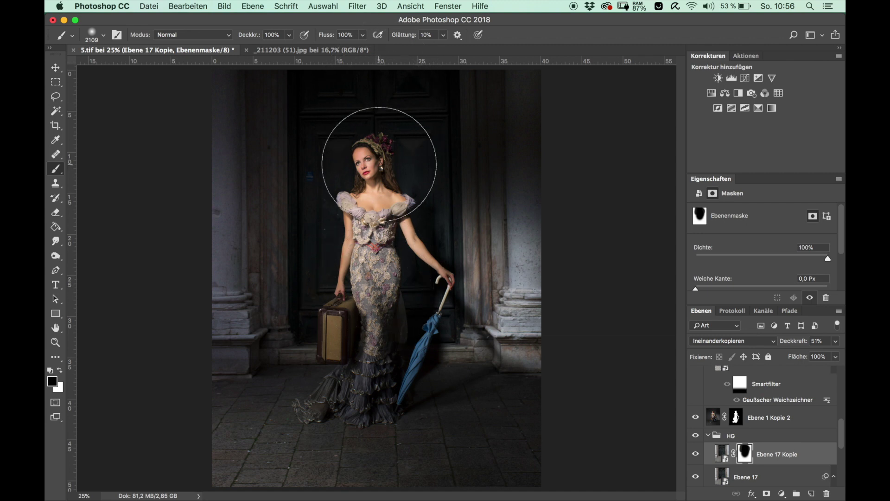
- Make the upper HG background group active in the Layers panel
scroll(760, 414, up, 3)
scroll(759, 414, up, 3)
scroll(759, 414, down, 1)
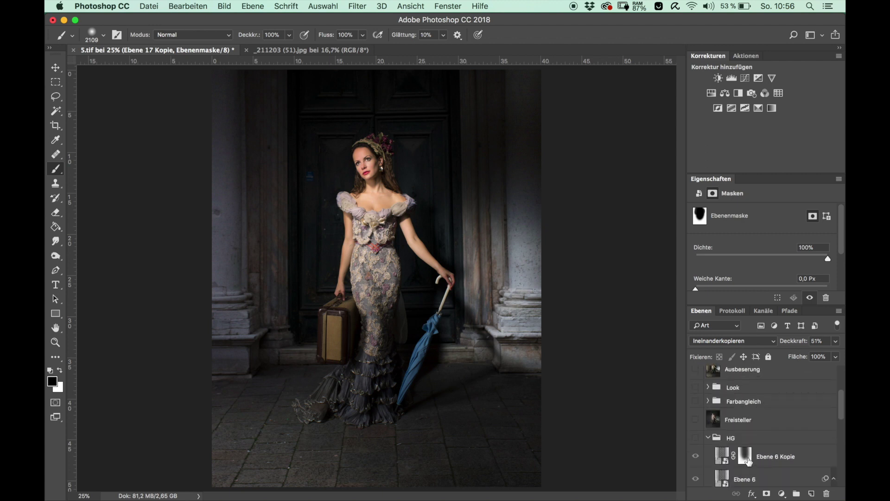
click(786, 442)
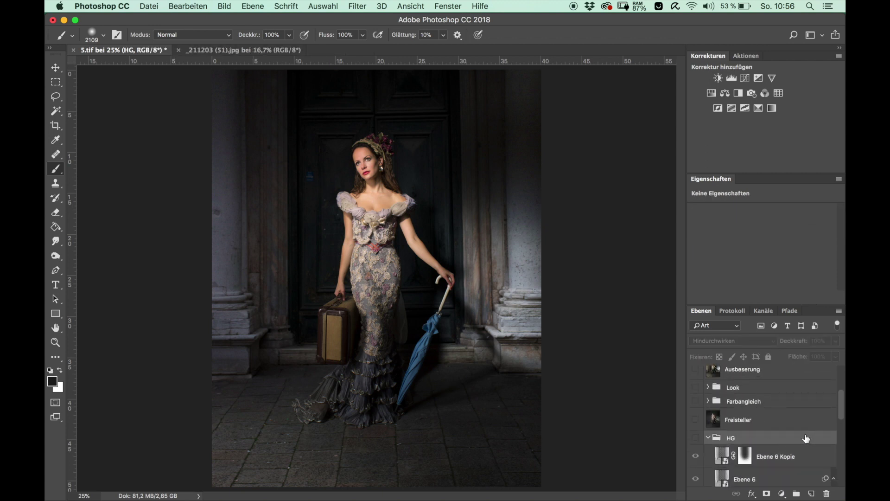
- Delete the Freisteller group and hide the cut-out woman and lower layers
key(ctrl+alt+z)
key(ctrl+alt+z)
key(ctrl+alt+z)
key(ctrl+alt+z)
drag(722, 420, 826, 494)
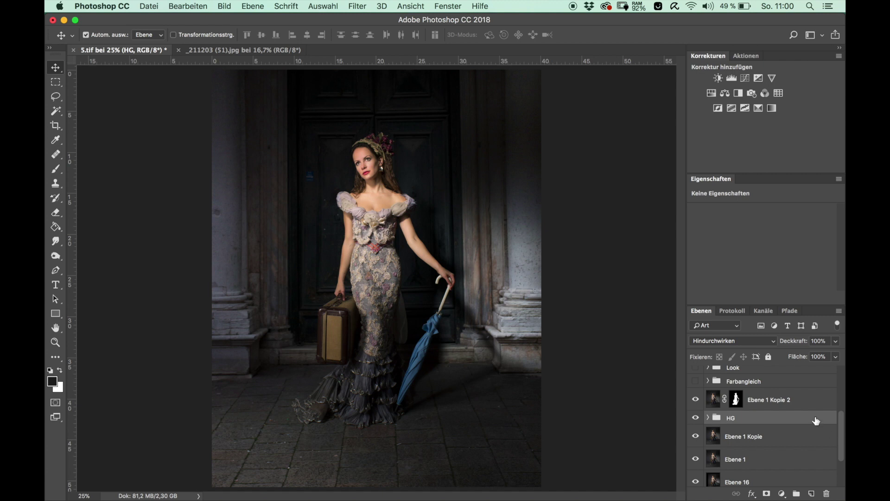
click(772, 406)
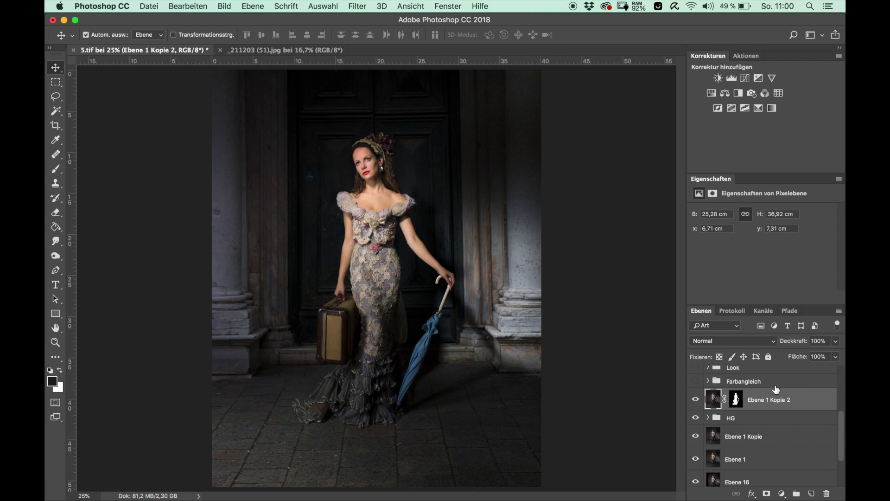
click(695, 399)
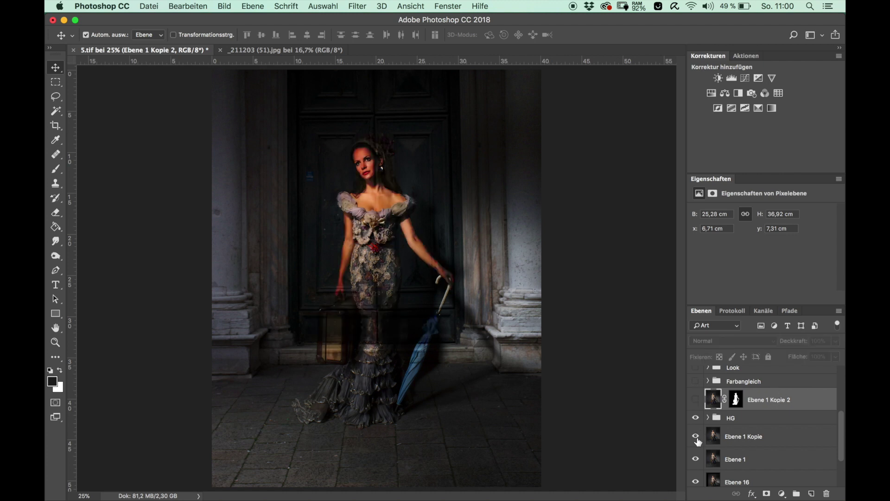
drag(698, 442, 695, 480)
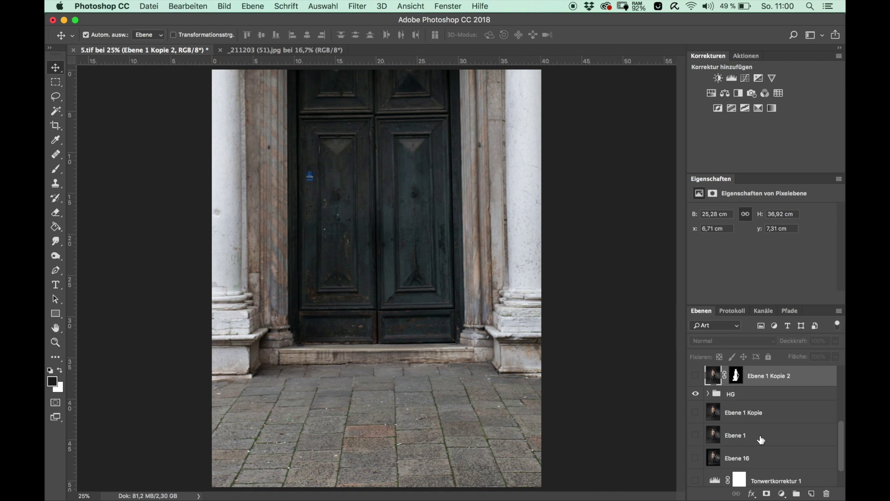
- Duplicate the HG group, move HG Kopie above Ebene 1 Kopie 2, and re-show the layers
scroll(761, 439, up, 2)
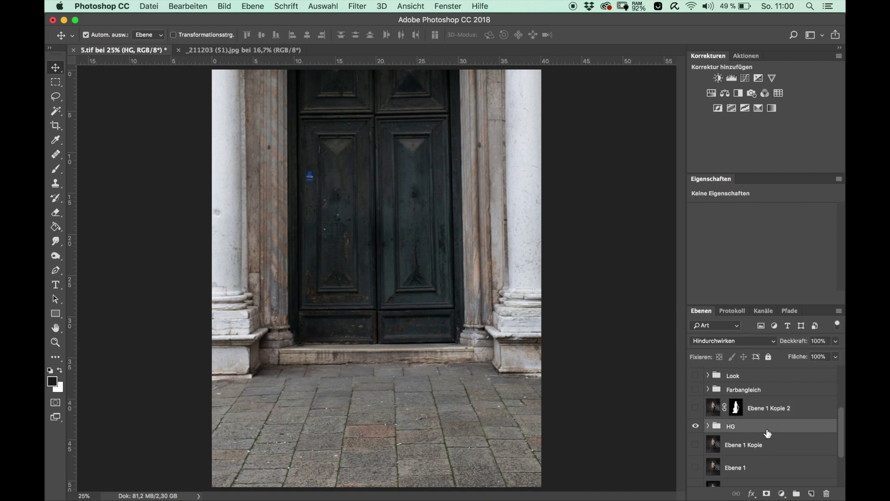
key(super+e)
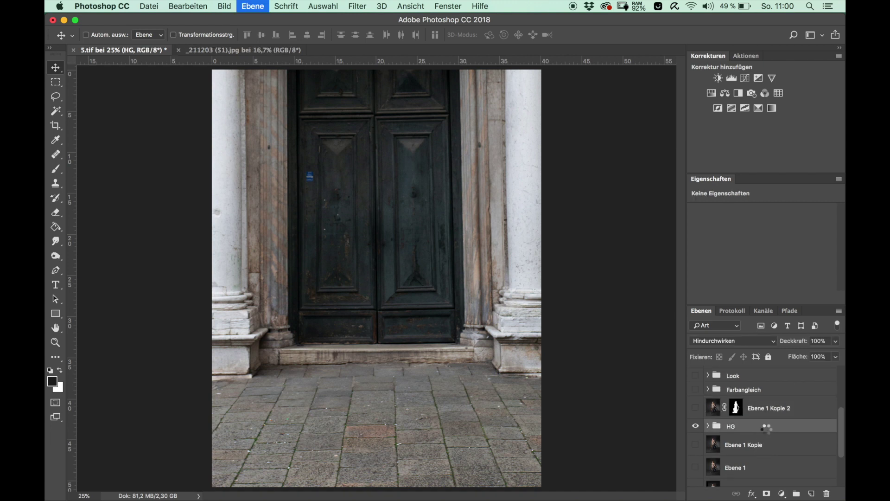
drag(762, 426, 764, 399)
drag(695, 423, 695, 482)
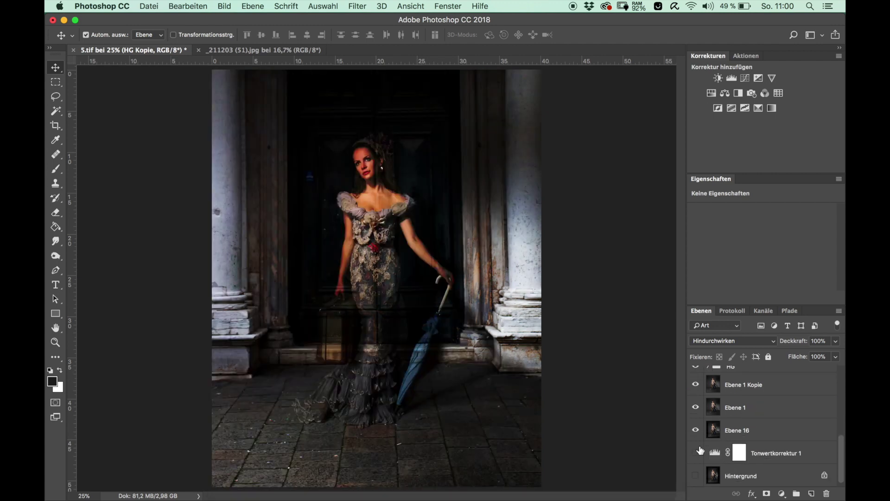
- Set the HG Kopie group to Normal blending and merge it into one layer
scroll(737, 429, up, 5)
scroll(740, 423, down, 5)
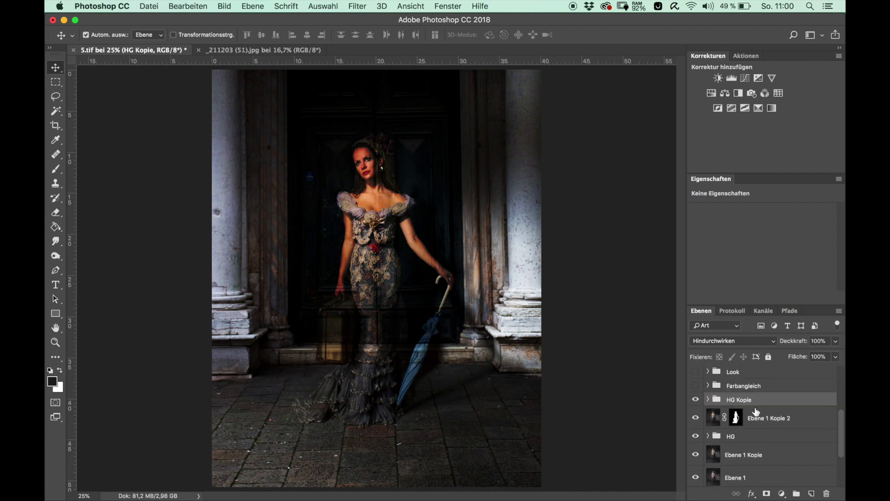
click(755, 343)
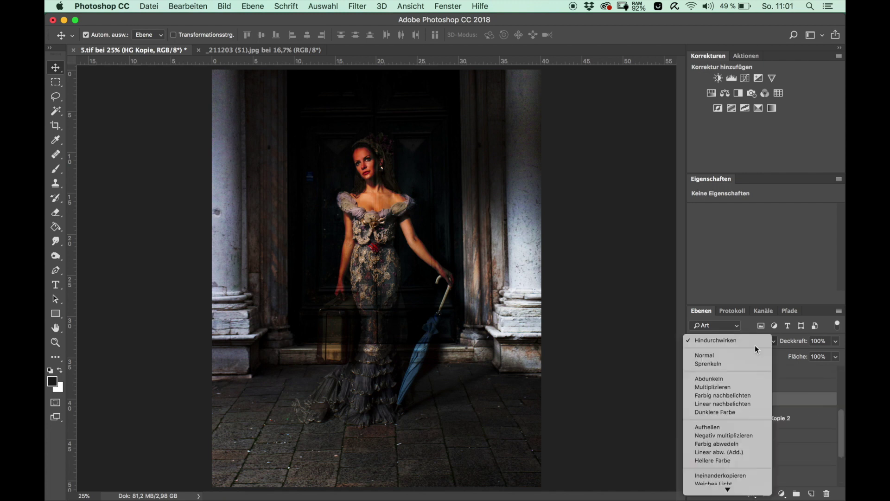
click(717, 355)
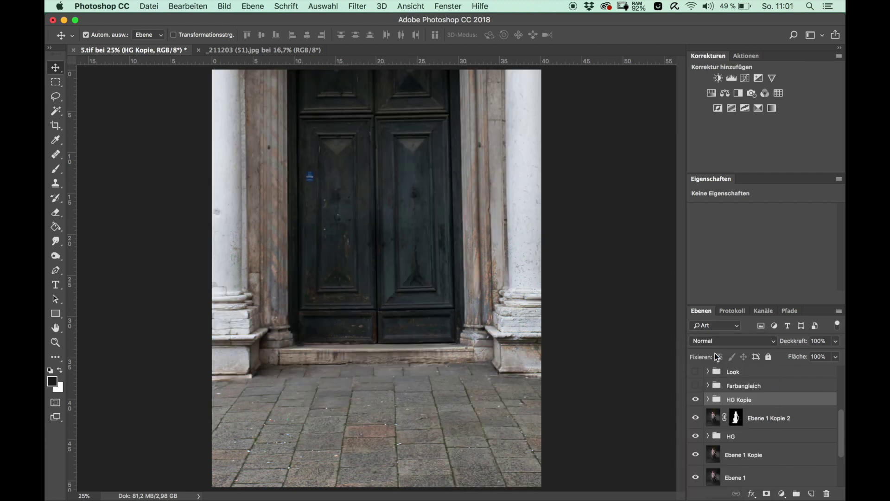
right_click(751, 401)
click(722, 401)
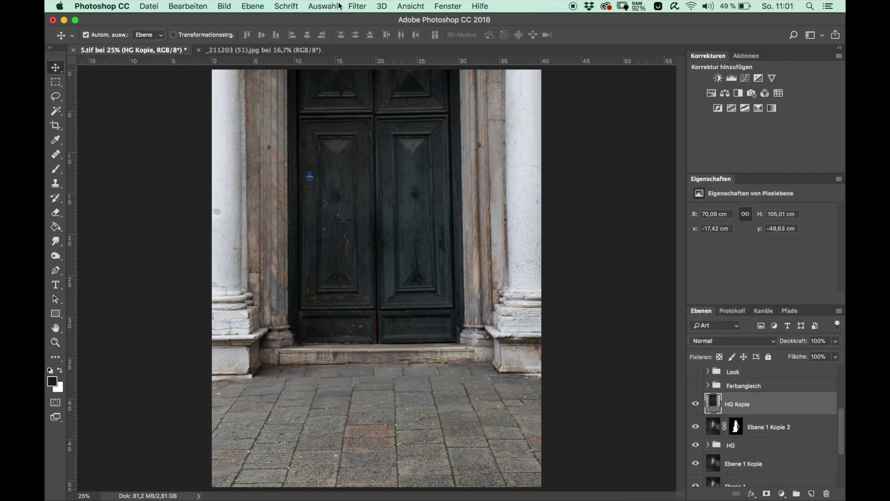
- Preview a Gaussian blur of radius 412,1 pixels on the merged HG Kopie
click(357, 7)
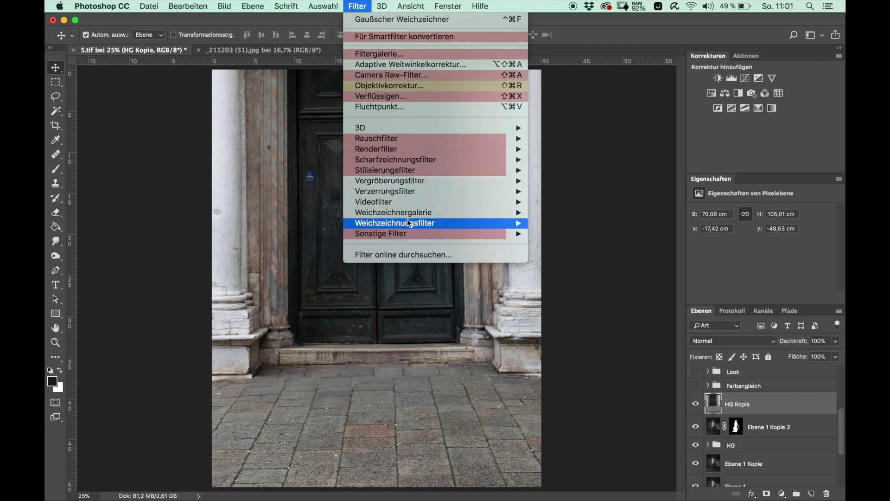
mouse_move(394, 222)
click(580, 264)
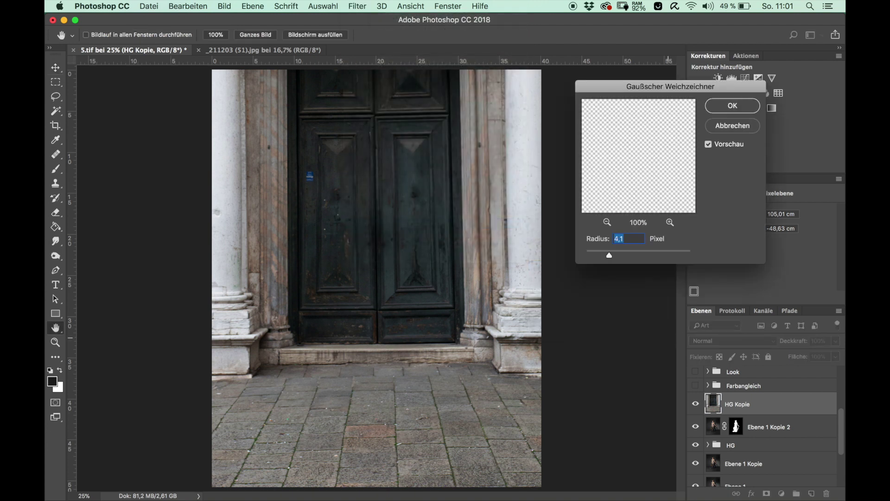
click(676, 252)
drag(677, 254, 677, 254)
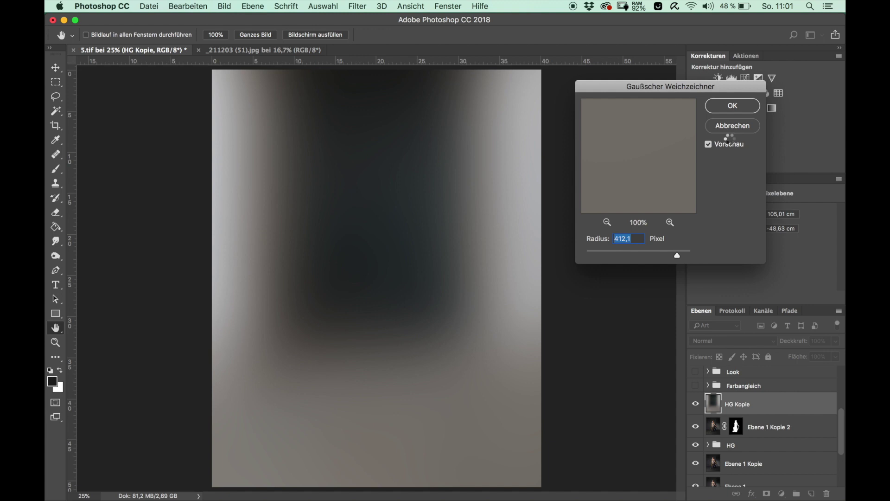
- Apply the blur, set HG Kopie to Farbe at 20% opacity with the woman's mask copied onto it
key(Return)
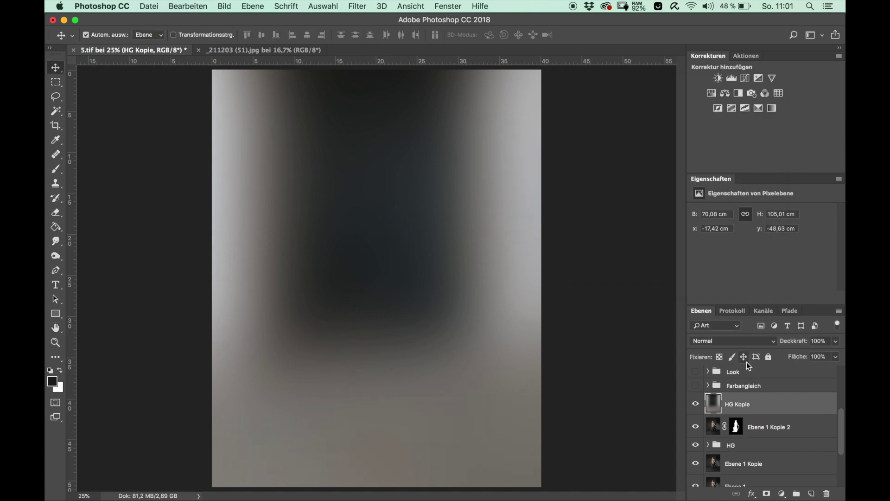
click(747, 344)
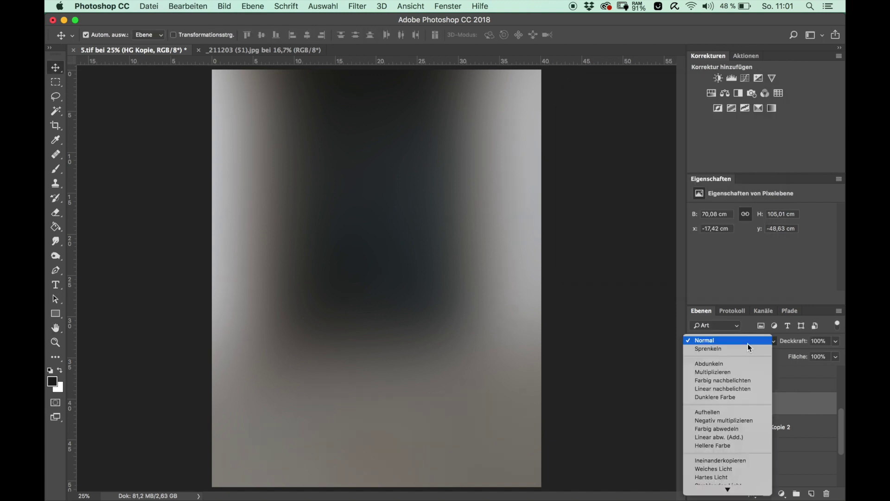
click(701, 480)
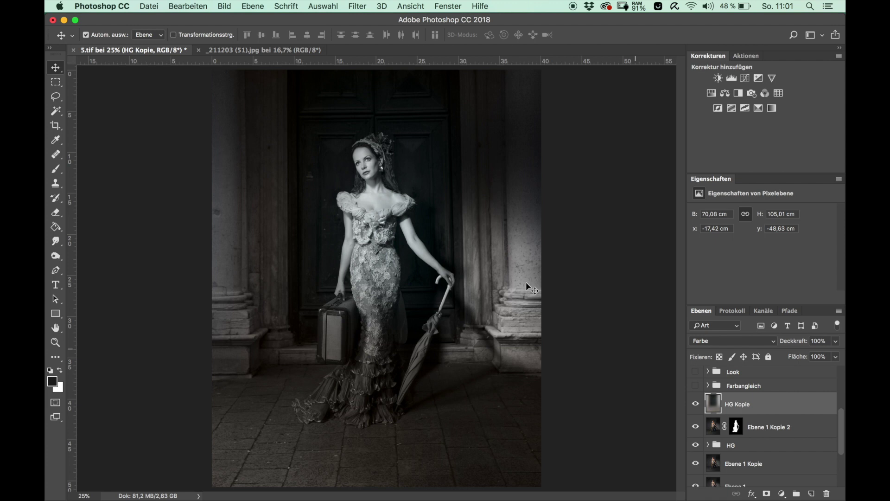
click(736, 429)
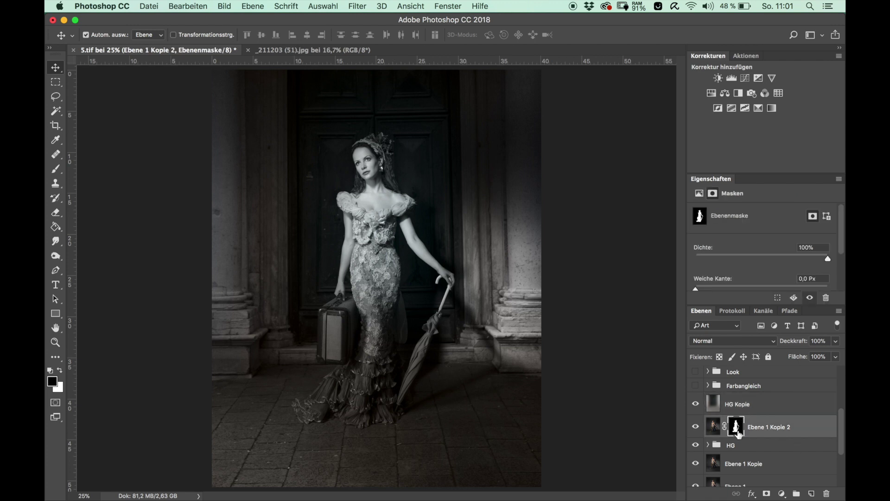
drag(738, 431, 737, 405)
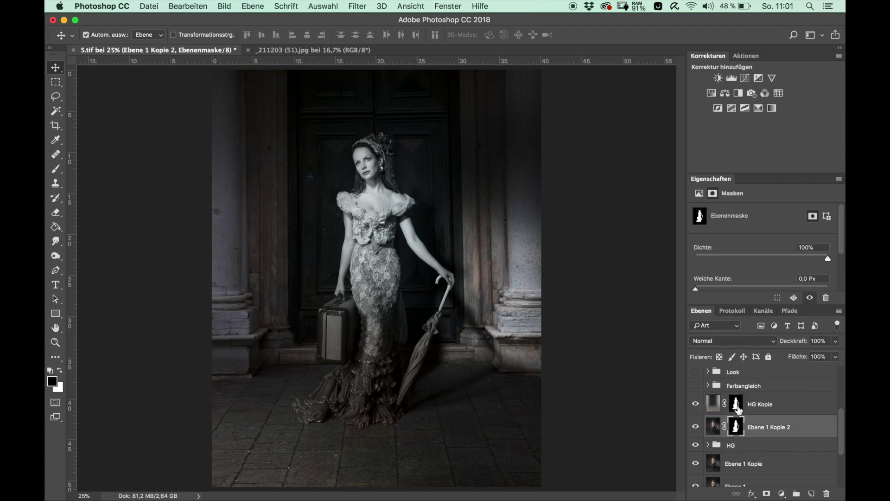
click(710, 406)
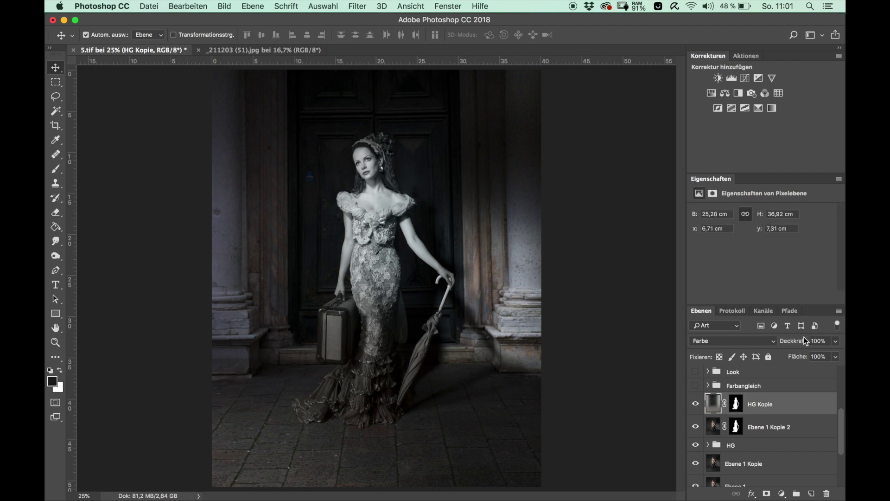
drag(801, 343, 727, 332)
click(697, 405)
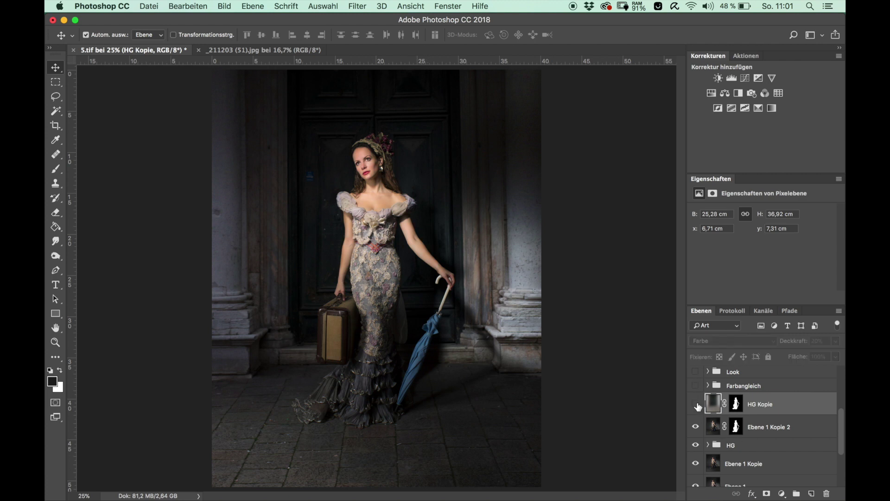
click(696, 405)
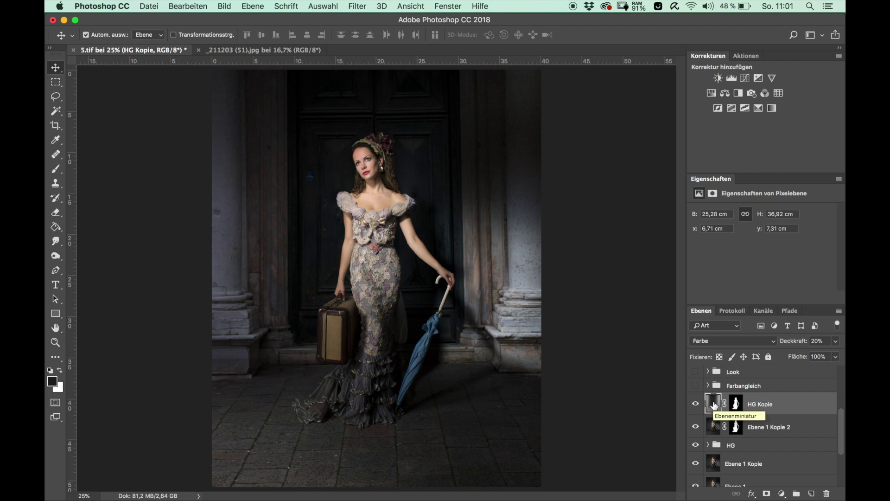
- Duplicate HG Kopie as HG Kopie 2 in Weiches Licht mode and select both layers
key(ctrl+j)
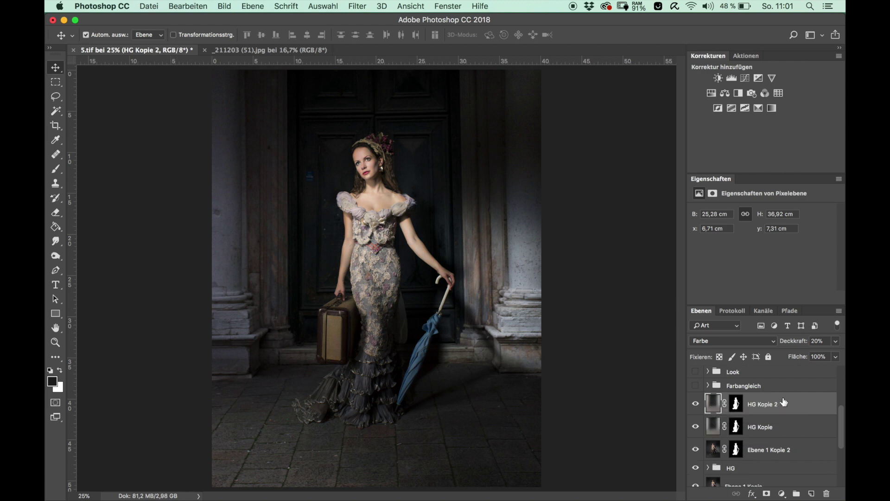
click(733, 341)
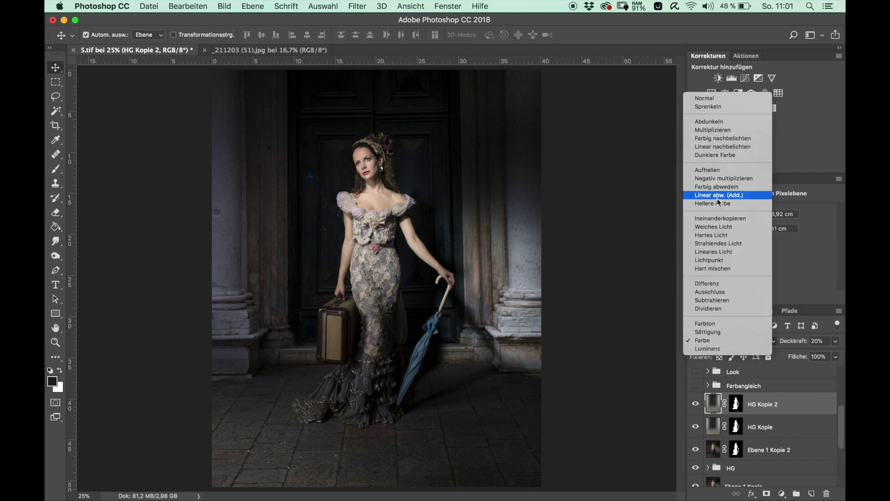
click(706, 232)
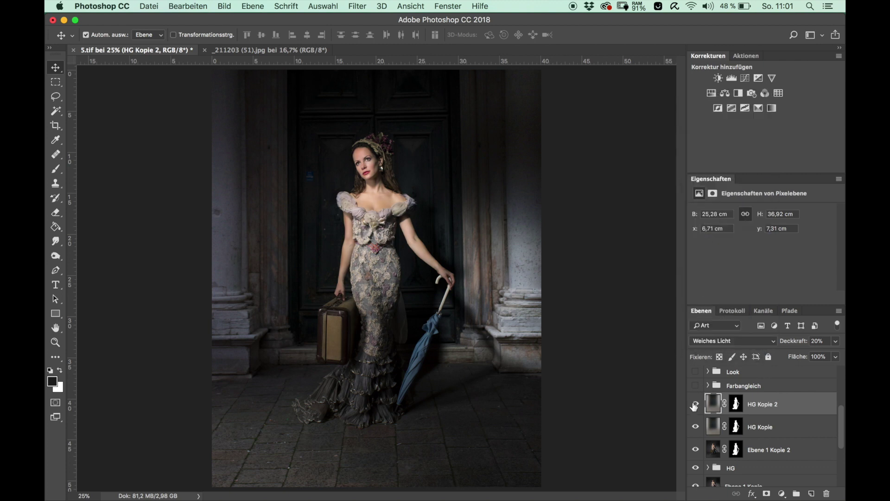
click(695, 404)
shift+click(769, 430)
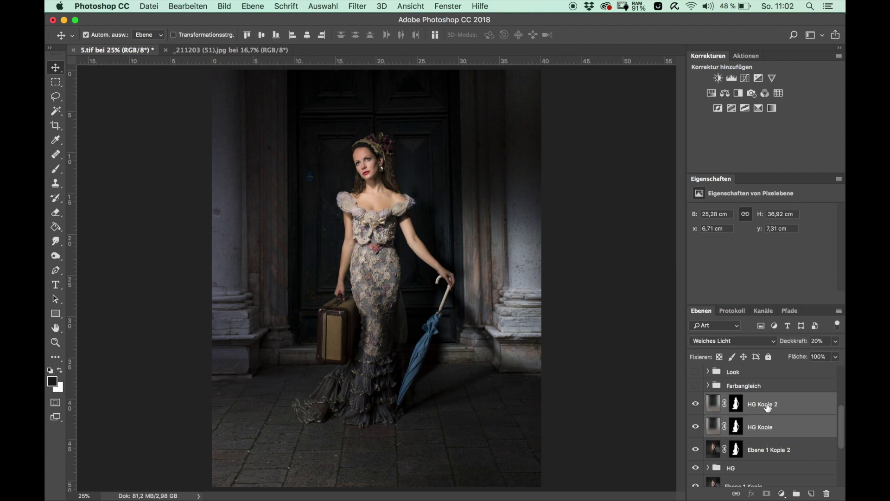
- Group HG Kopie and HG Kopie 2 as Farbangleich and delete the old Farbangleich group
double_click(769, 404)
key(Escape)
key(super+g)
double_click(743, 399)
text(Farban)
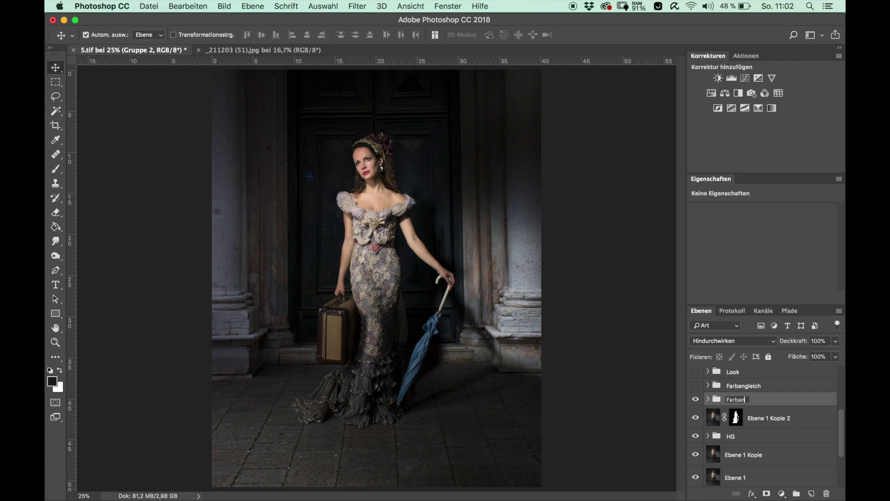
key(Return)
drag(788, 385, 827, 494)
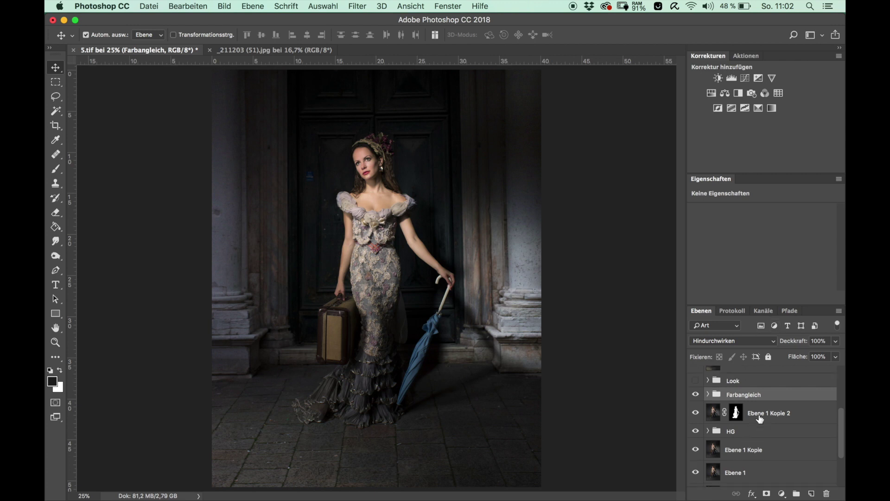
- Inspect the Look group's layers and make the Farbangleich group active
key(alt+bracketright)
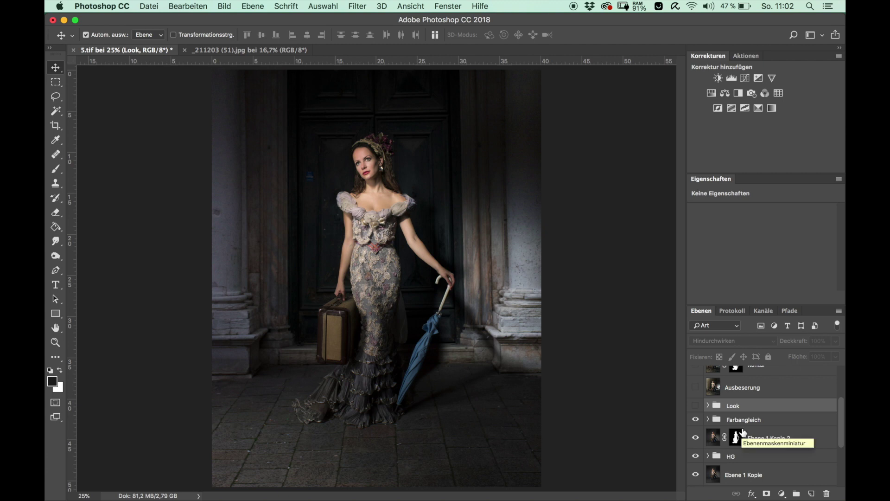
click(757, 420)
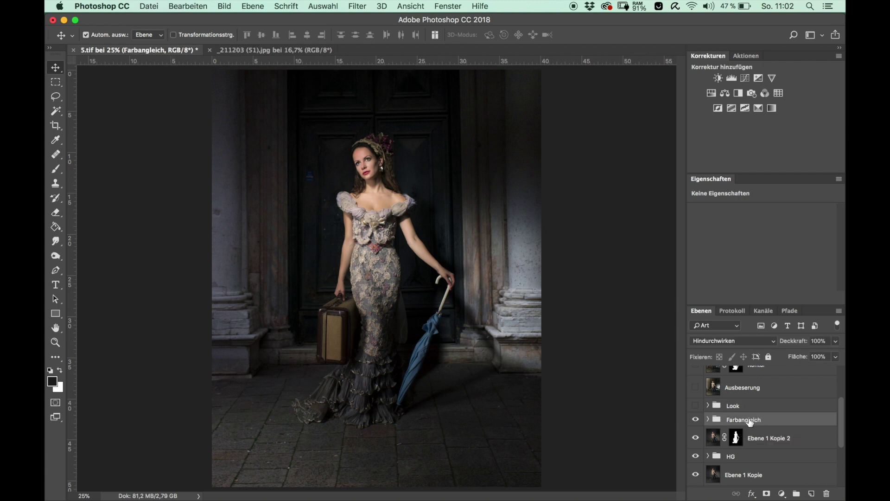
click(707, 406)
scroll(746, 424, down, 5)
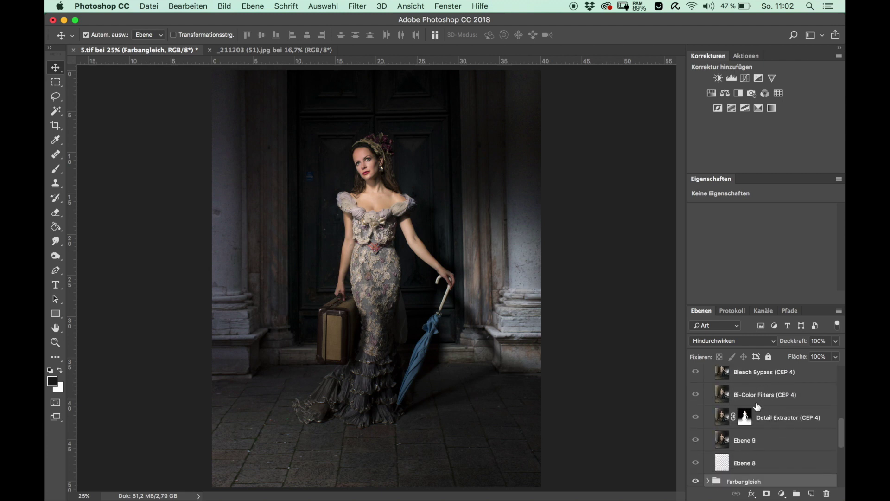
scroll(762, 403, up, 1)
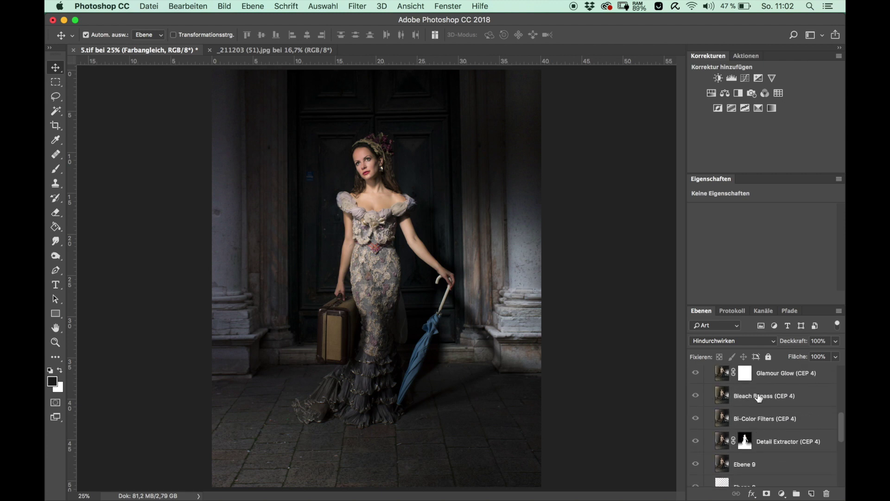
scroll(755, 397, up, 4)
click(709, 379)
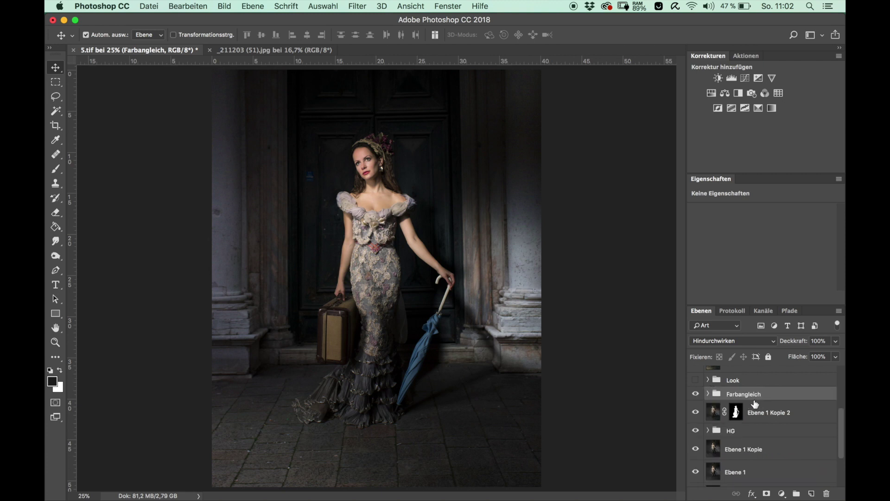
click(838, 311)
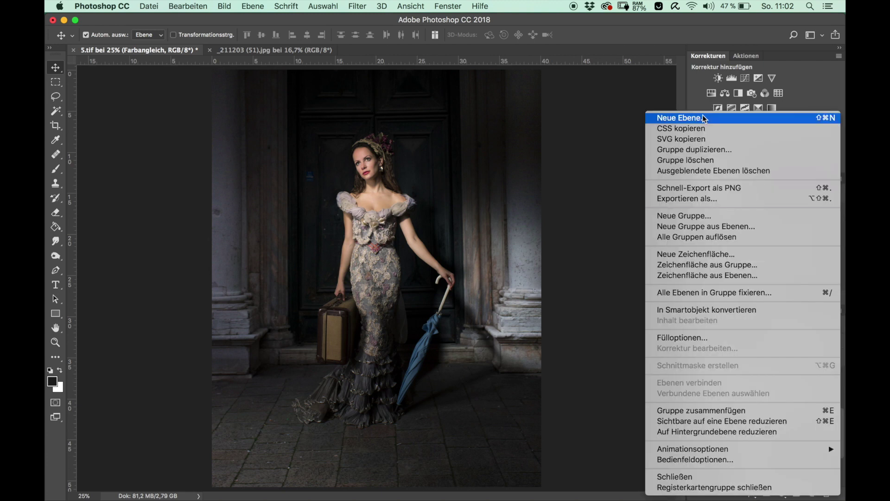
- Create a new empty layer named Licht
click(702, 116)
text(Licht)
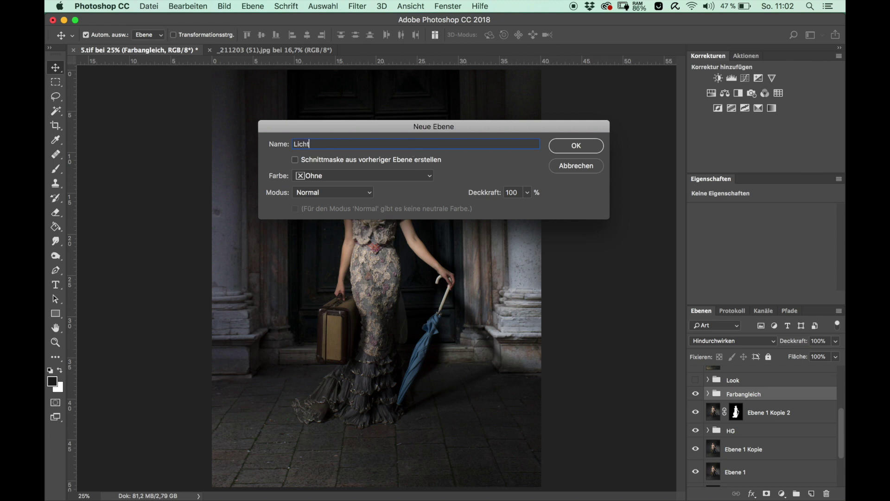
key(Return)
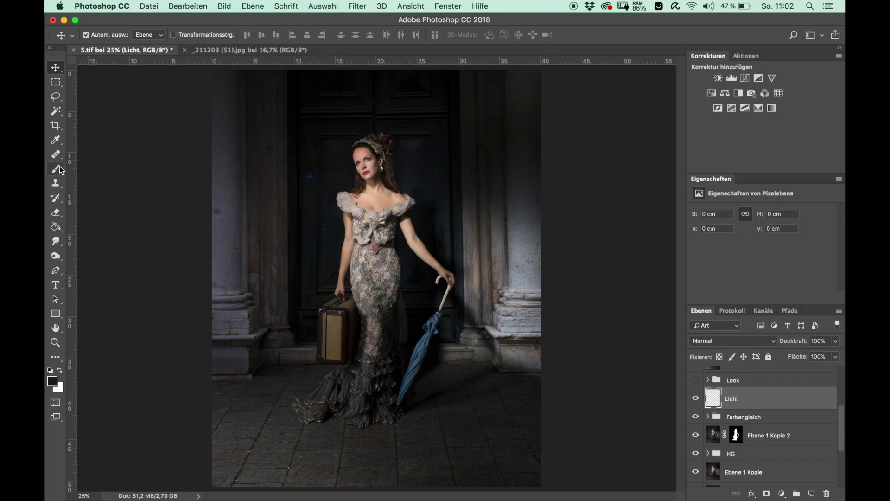
- Paint one huge soft white brush dab at the photo's top-left corner
click(60, 168)
key(x)
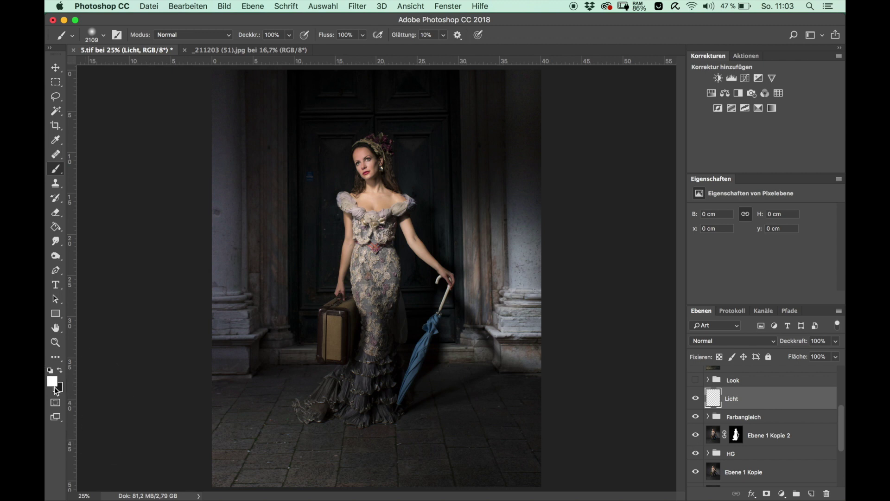
click(54, 386)
click(746, 230)
key(ctrl+minus)
drag(325, 160, 411, 165)
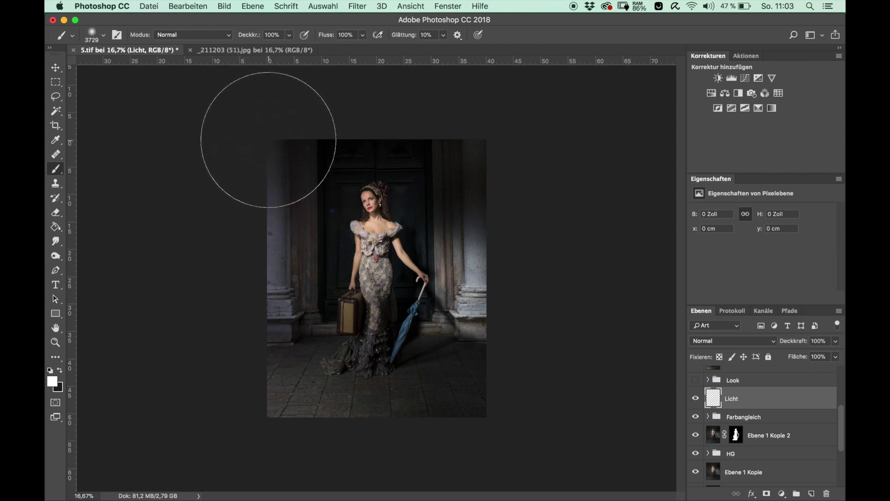
click(269, 140)
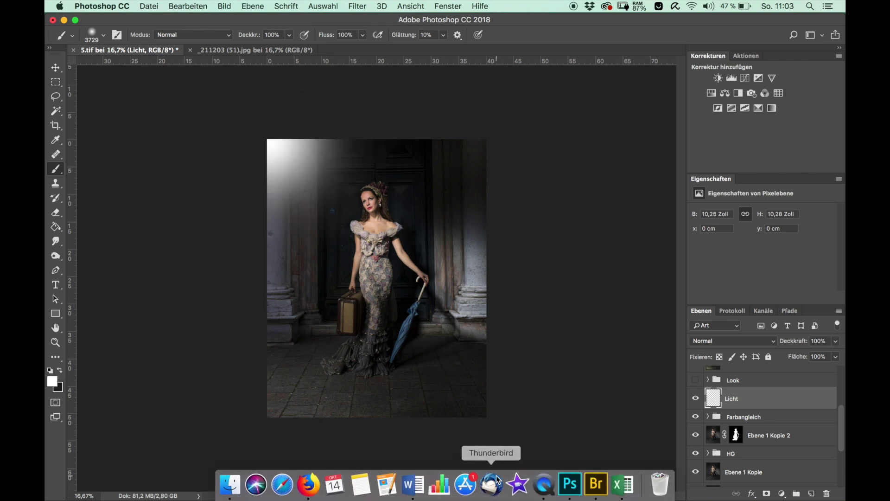
- Scale the glow to about 170% and shift it up and left
key(ctrl+t)
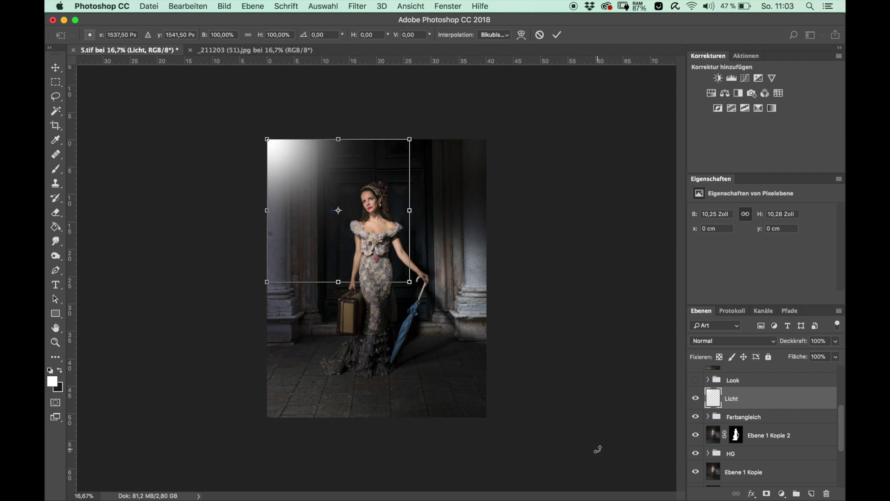
drag(410, 282, 467, 340)
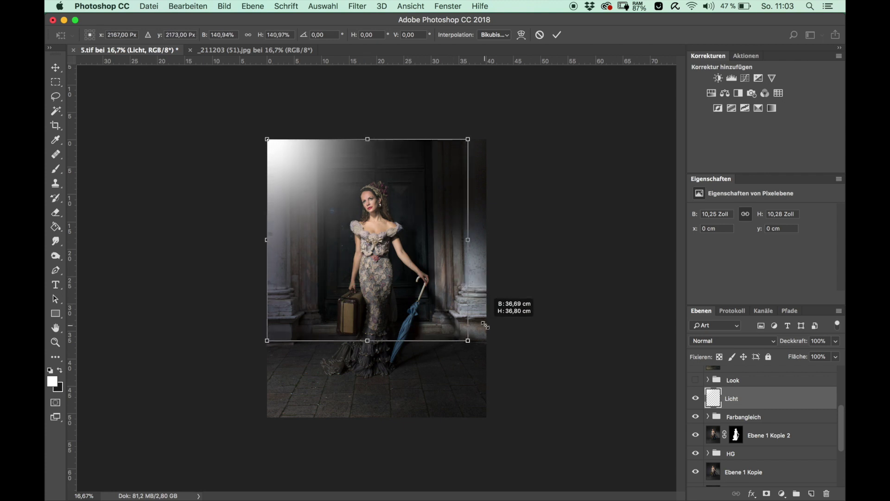
drag(471, 339, 510, 381)
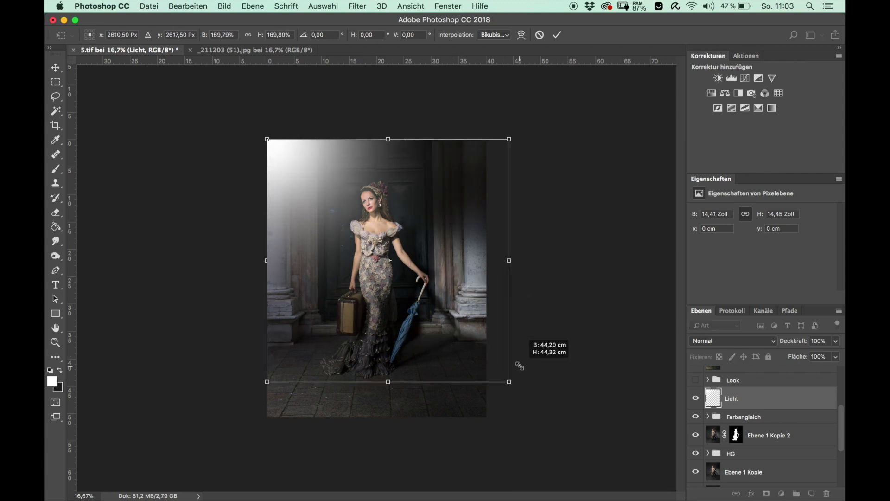
drag(410, 266, 380, 243)
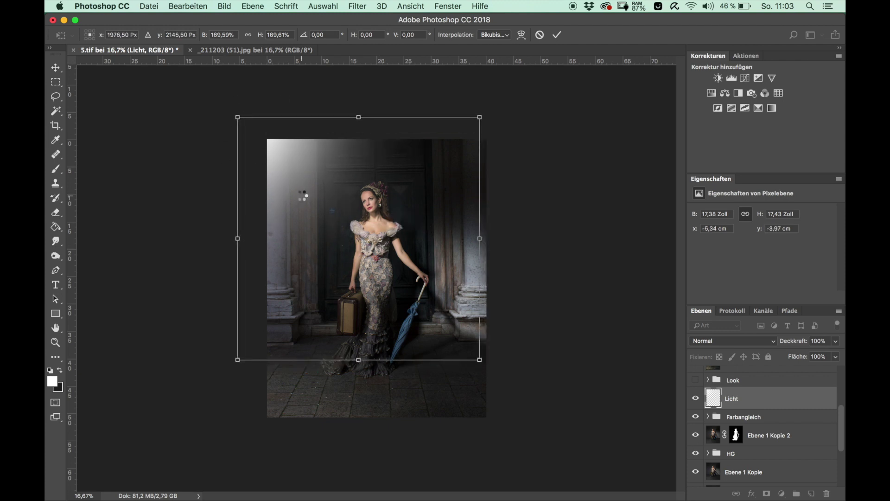
key(b)
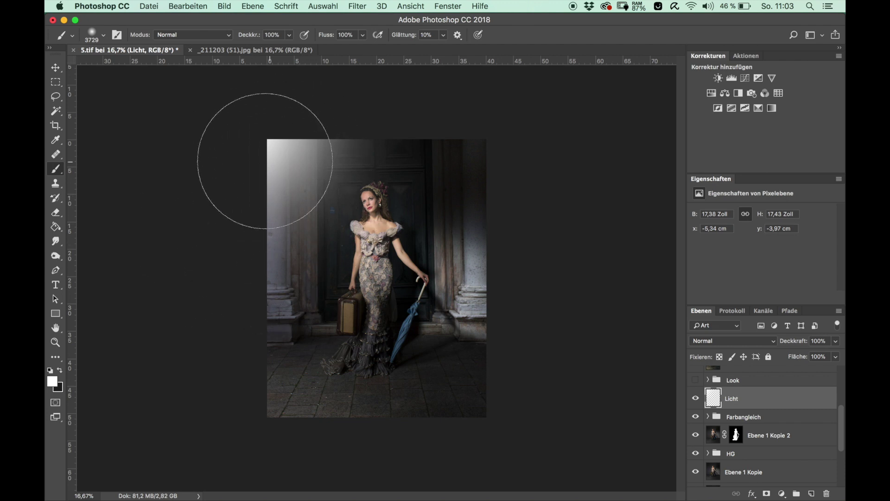
key(super+plus)
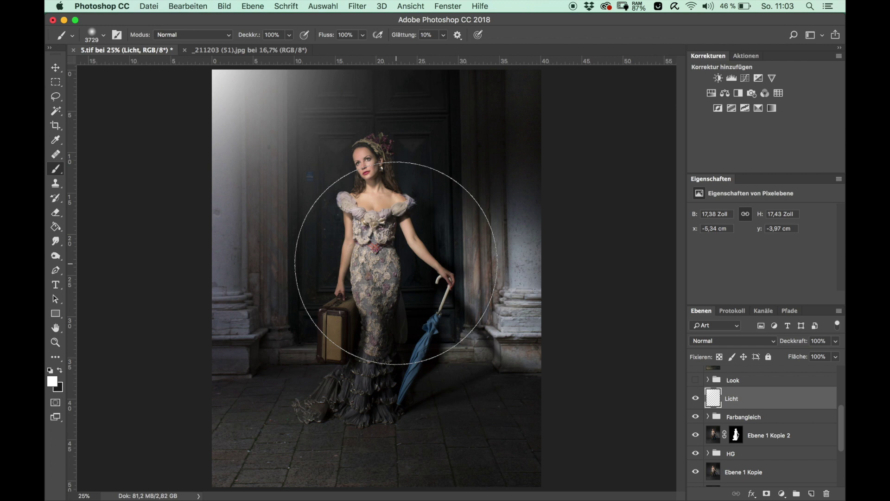
key(super+minus)
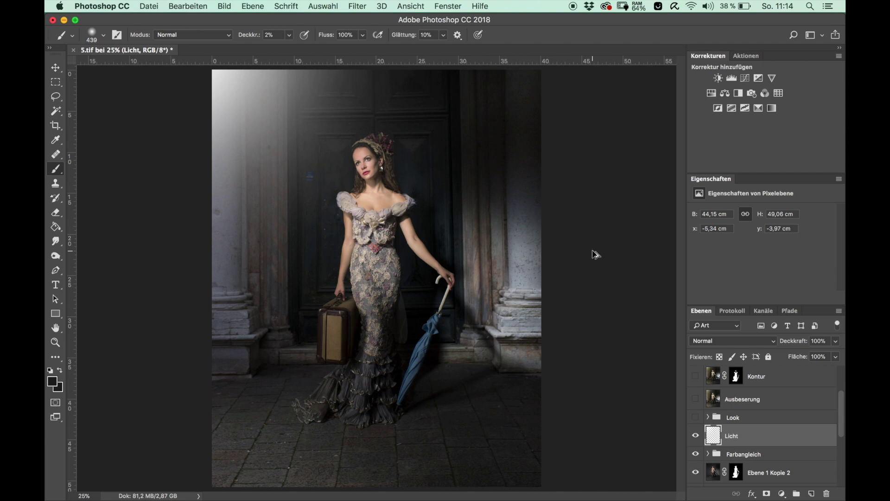
- Stamp all visible layers into Ebene 18 and set brush opacity to 3%
key(super+alt+shift+e)
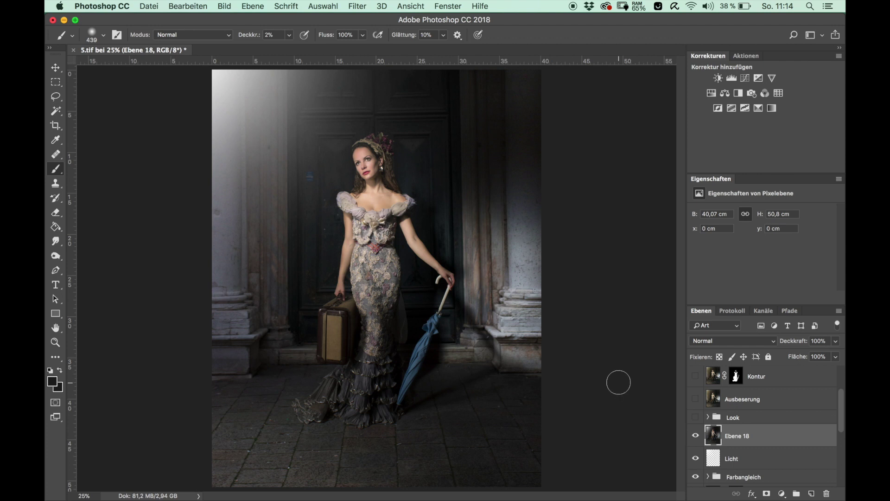
key(super+1)
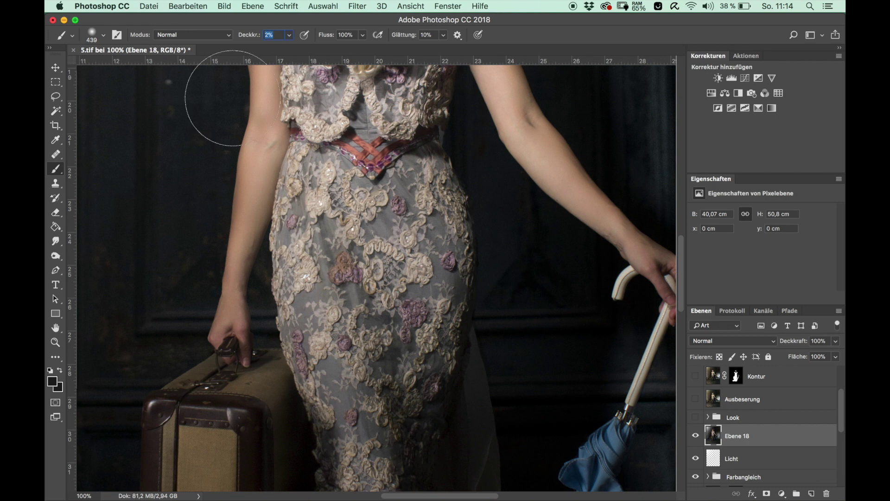
drag(247, 39, 250, 40)
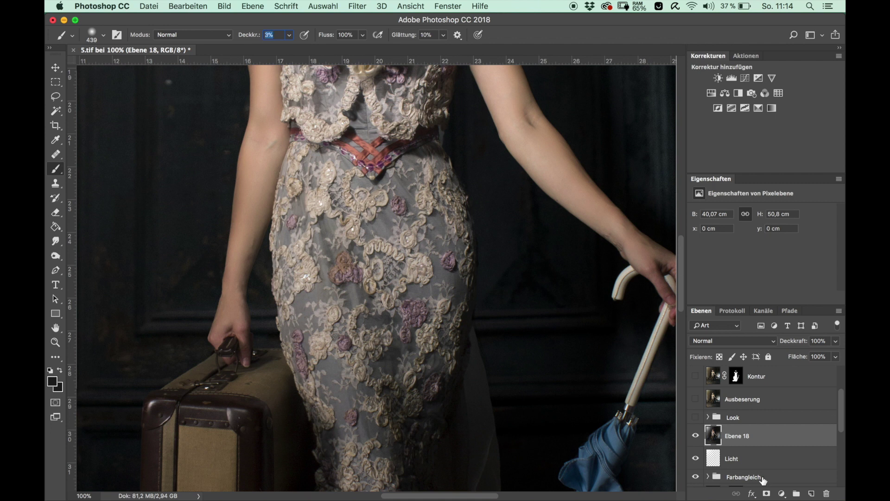
key(super+plus)
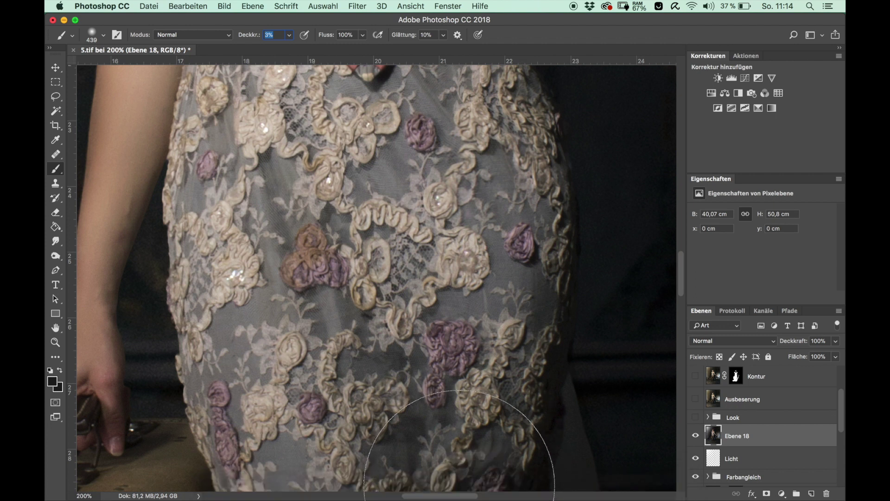
- With a 112 px brush, paint the sampled dark background along the arm's edge, then enlarge to 292 px
drag(456, 497, 416, 497)
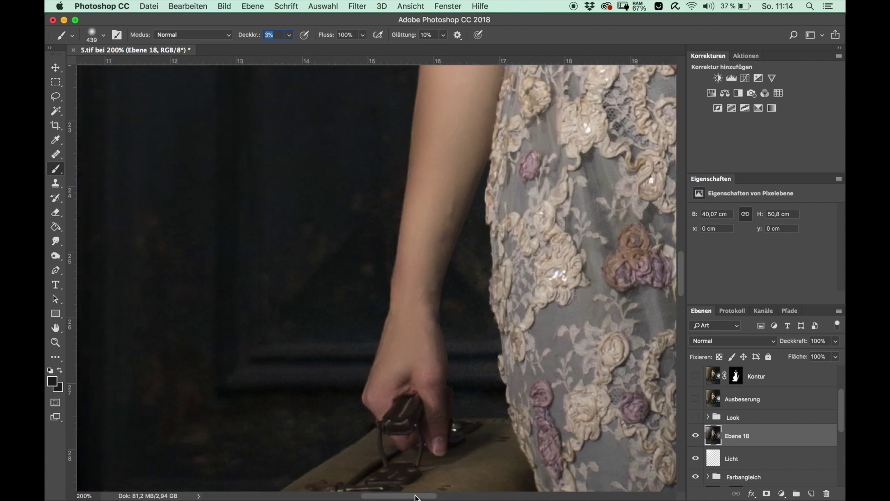
right_click(354, 183)
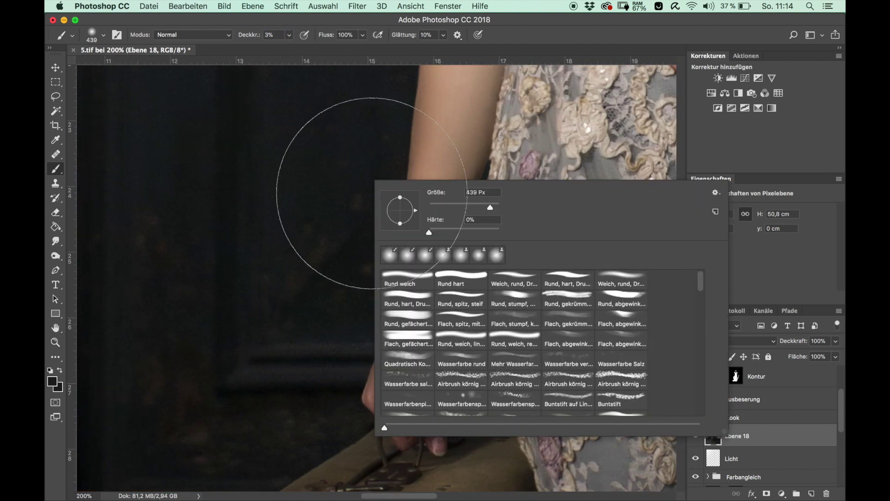
key(Return)
drag(338, 193, 327, 178)
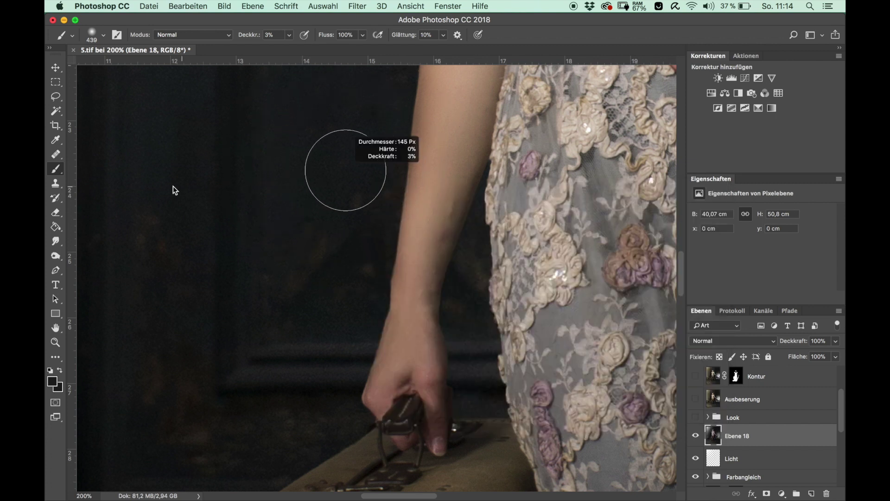
alt+click(402, 117)
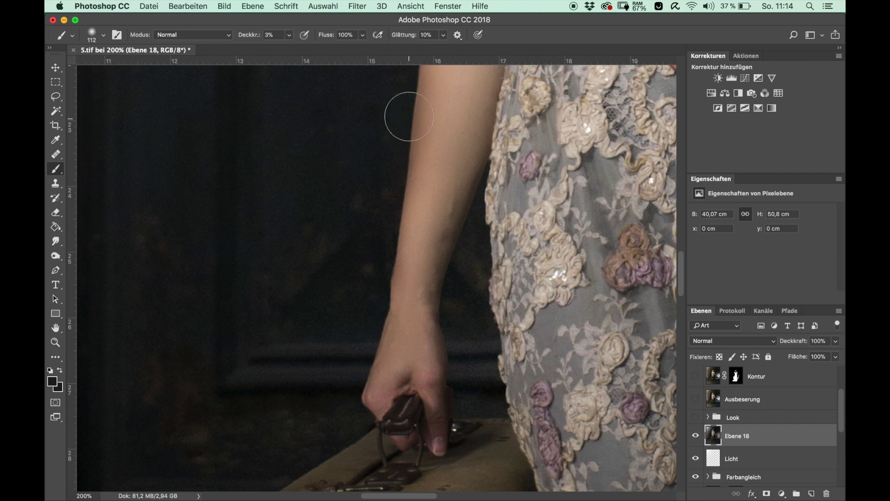
drag(399, 113, 371, 359)
key(super+minus)
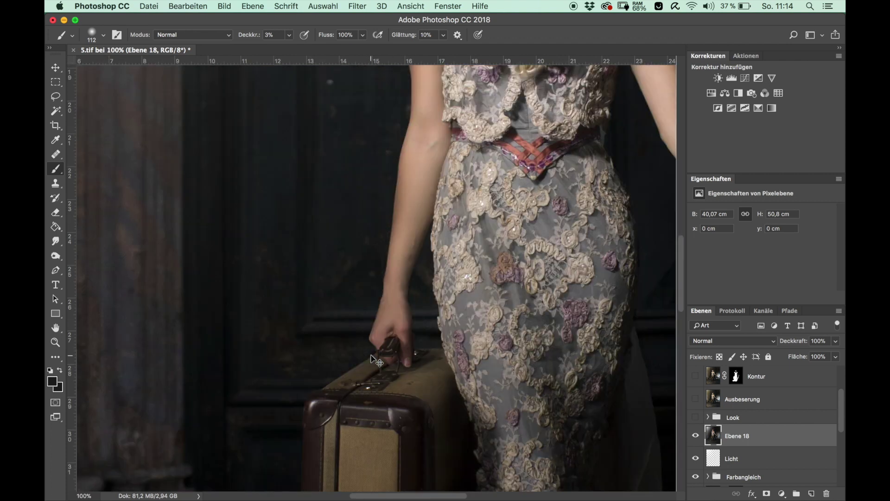
key(super+minus)
key(super+minus)
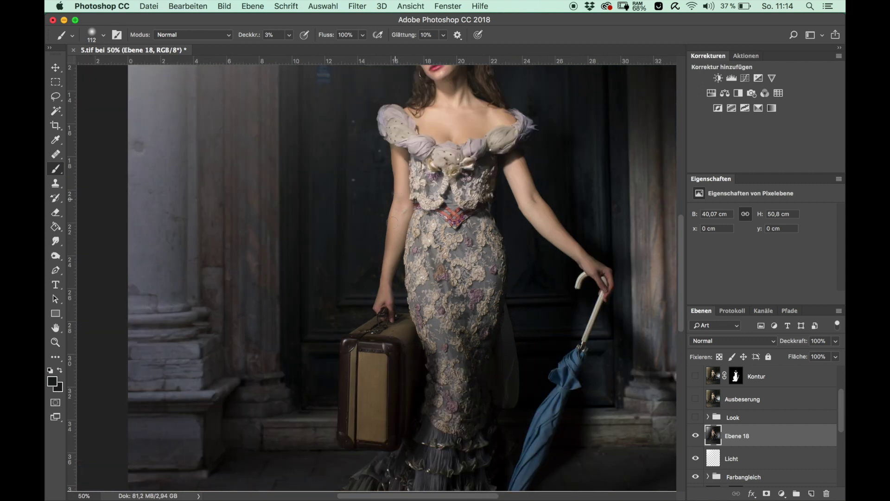
drag(381, 280, 408, 280)
key(super+plus)
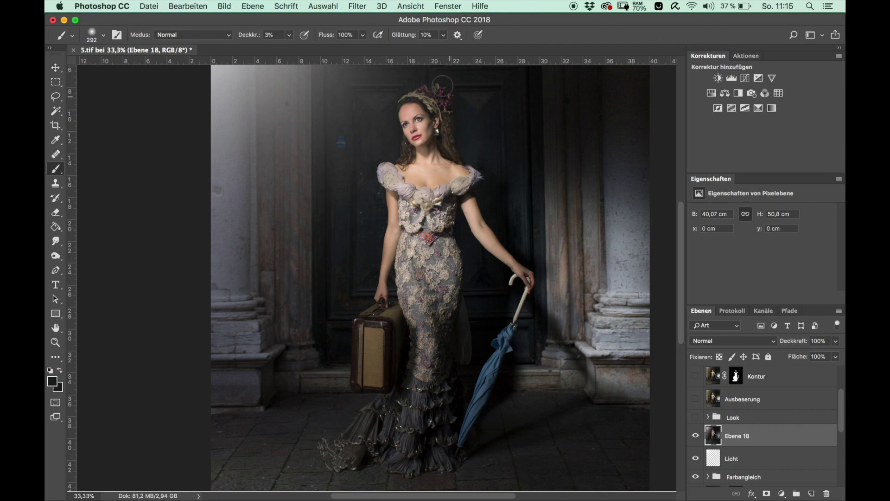
alt+click(377, 116)
key(super+plus)
key(super+plus)
key(super+plus)
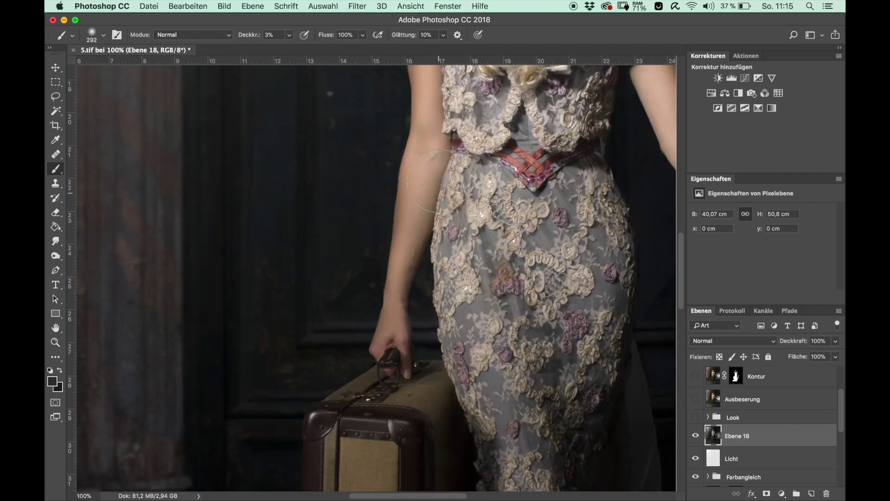
scroll(396, 179, up, 10)
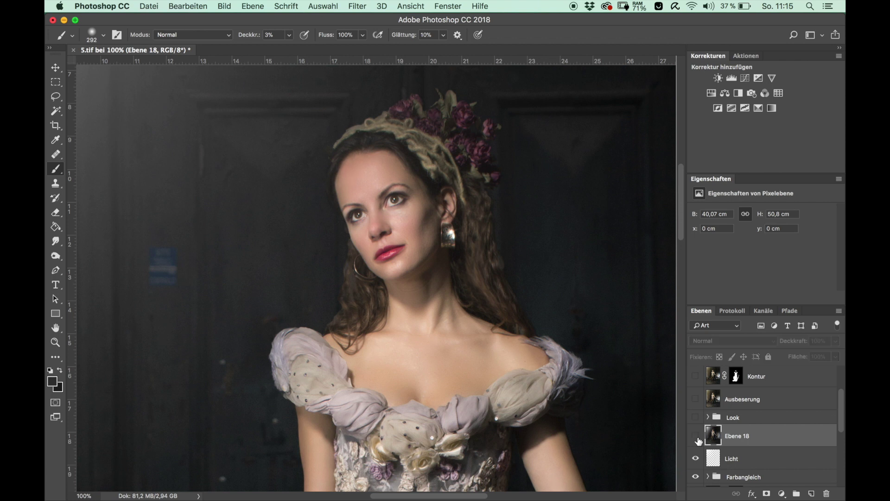
key(super+plus)
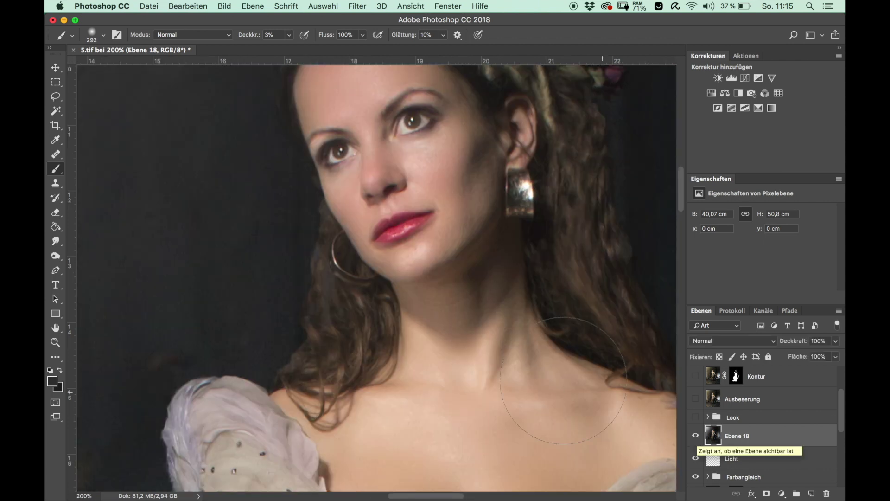
scroll(533, 376, down, 5)
scroll(533, 376, down, 3)
scroll(533, 377, down, 5)
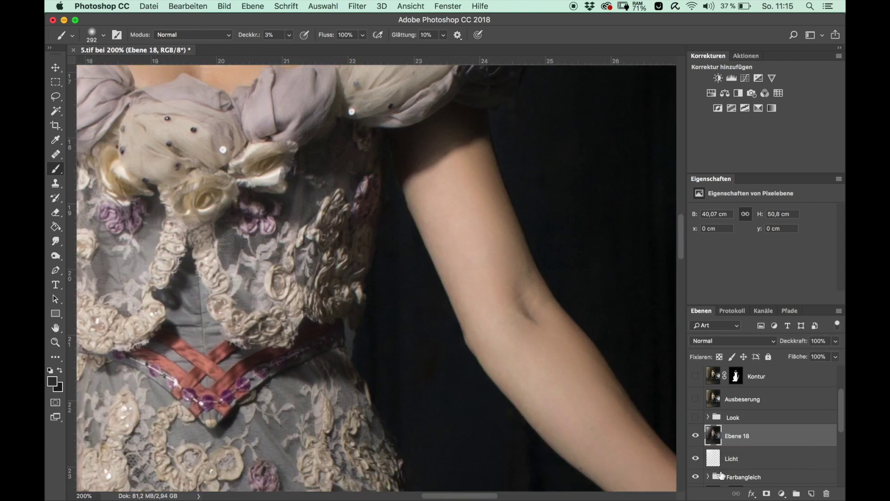
click(695, 436)
click(696, 437)
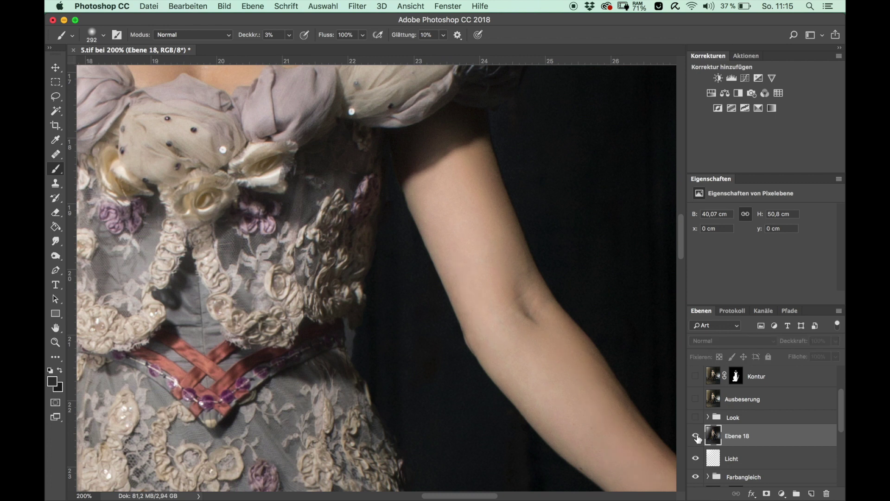
click(697, 437)
click(696, 436)
click(696, 436)
click(696, 435)
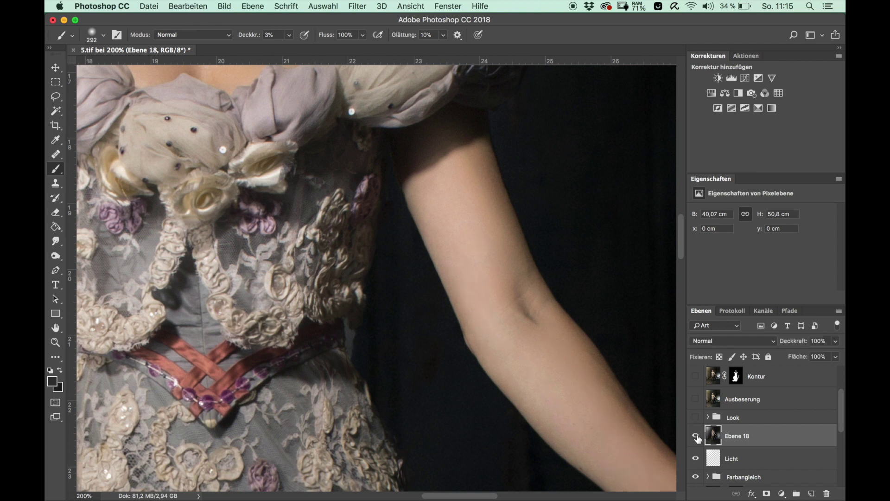
key(super+0)
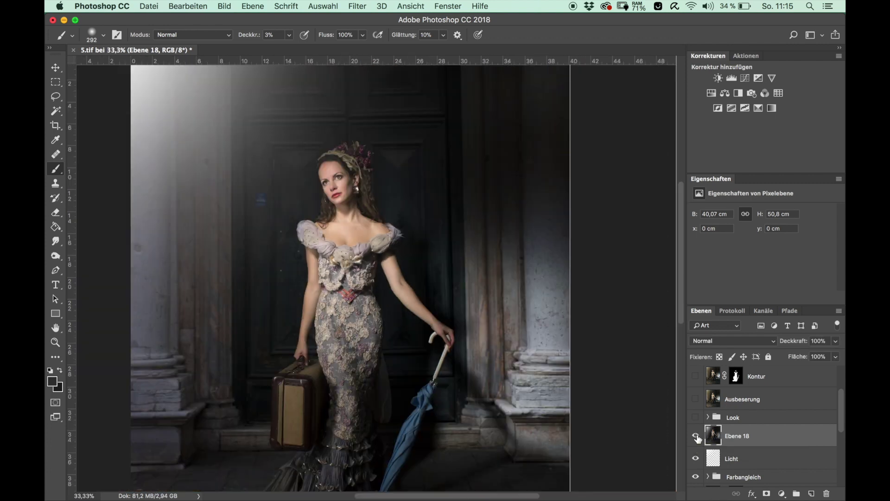
key(super+minus)
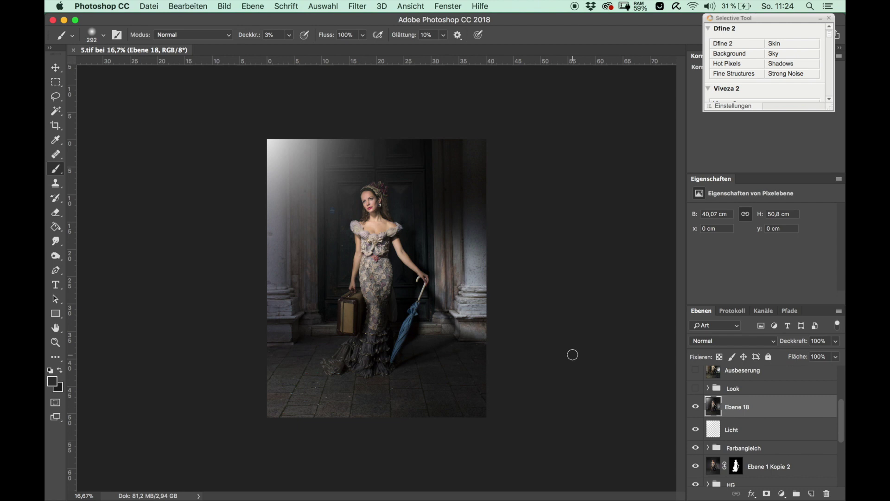
key(super+plus)
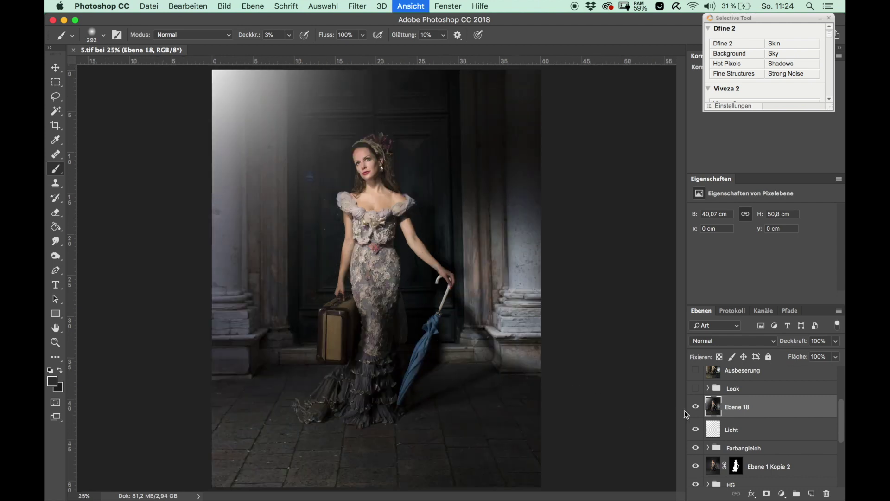
click(708, 388)
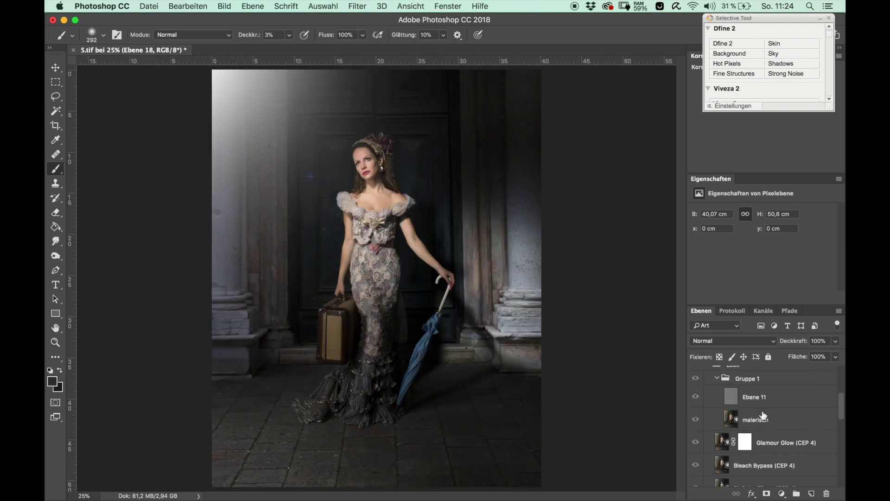
scroll(764, 416, down, 3)
scroll(764, 416, down, 1)
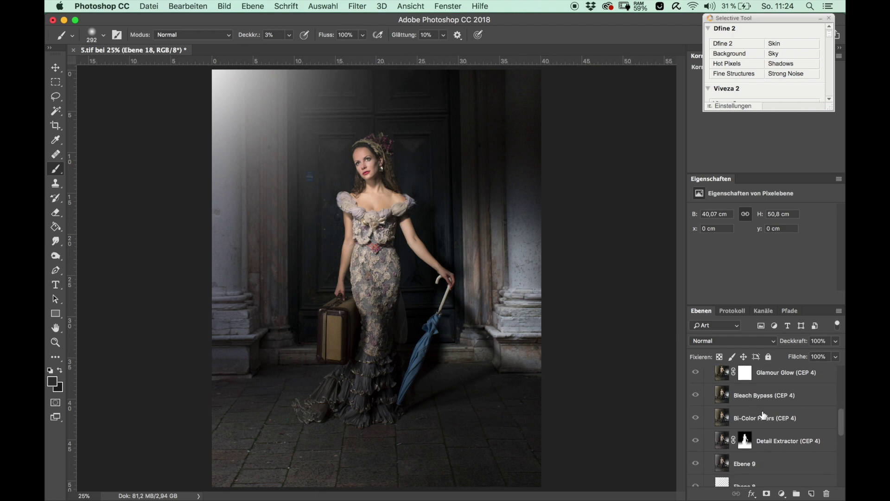
scroll(764, 415, up, 1)
scroll(764, 415, up, 2)
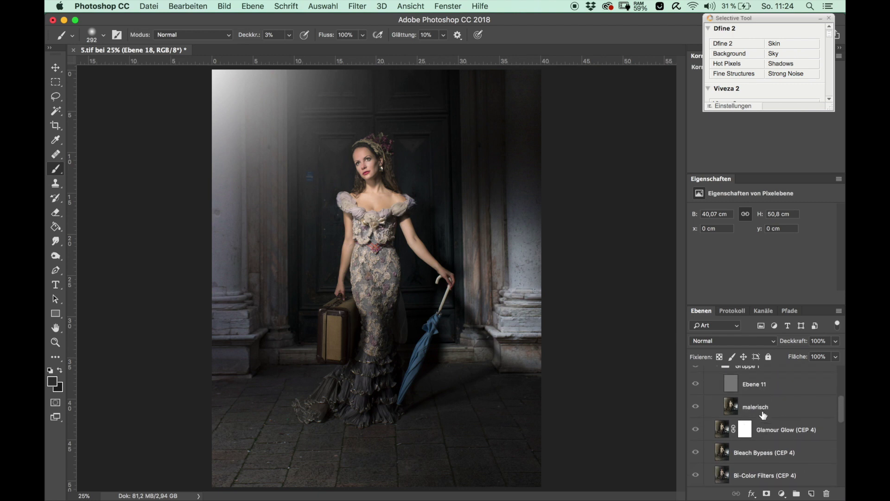
scroll(716, 376, up, 5)
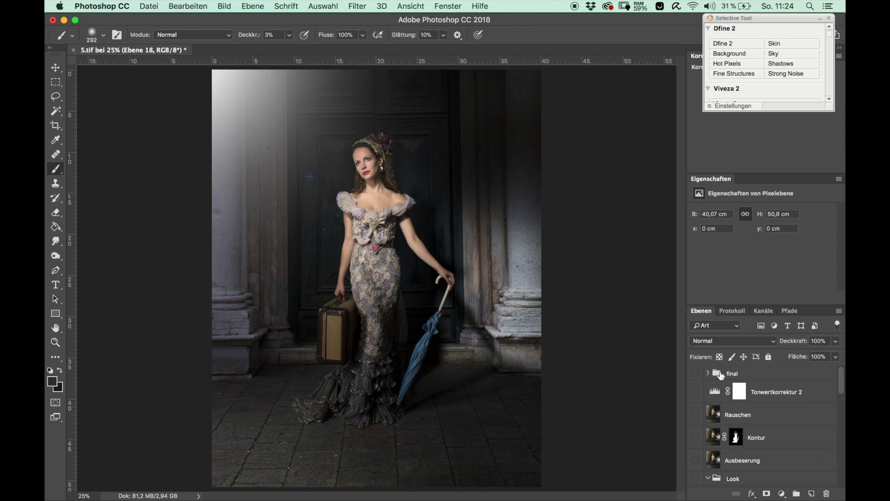
scroll(709, 377, down, 5)
scroll(711, 390, up, 2)
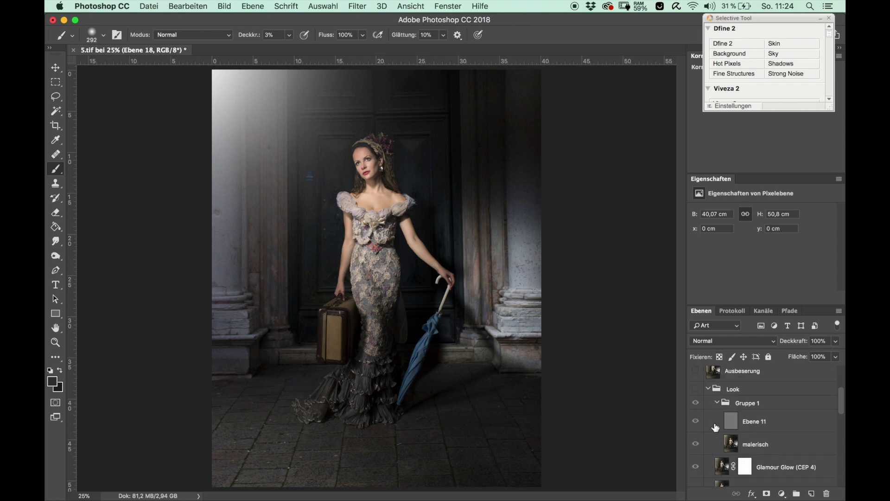
click(708, 388)
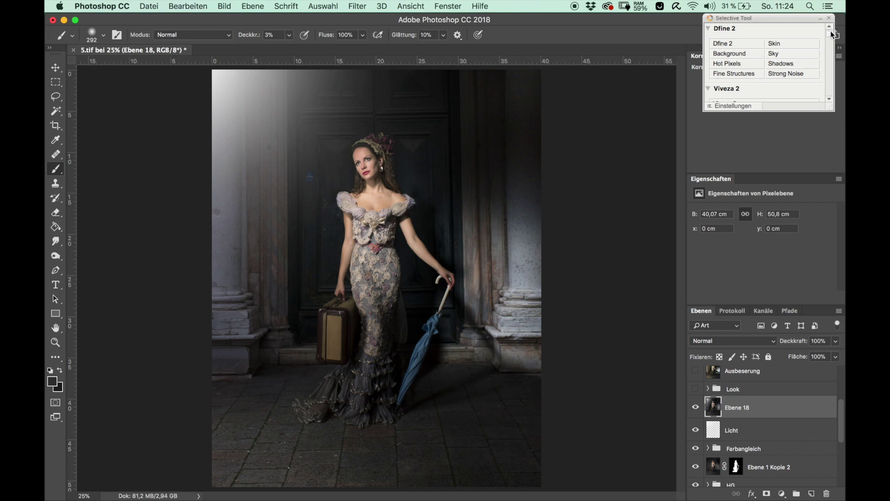
- Launch the Nik Collection Color Efex Pro 4 plug-in on layer Ebene 18
drag(832, 33, 832, 41)
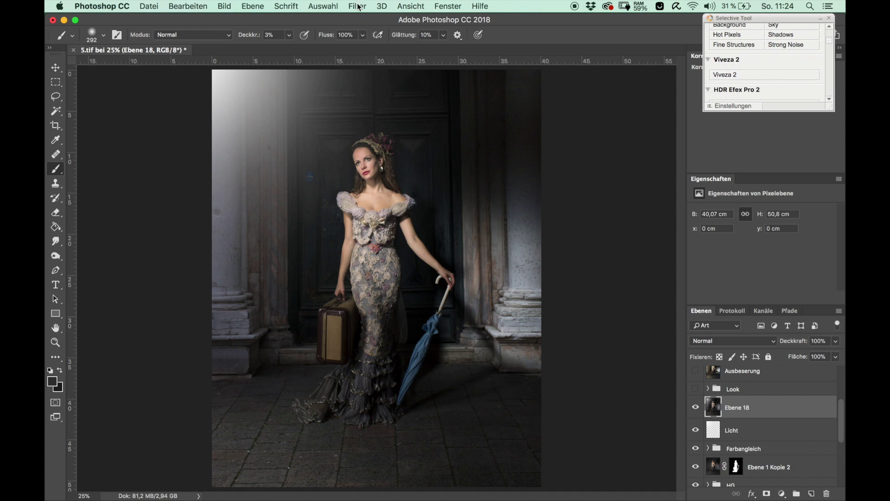
click(358, 6)
mouse_move(379, 255)
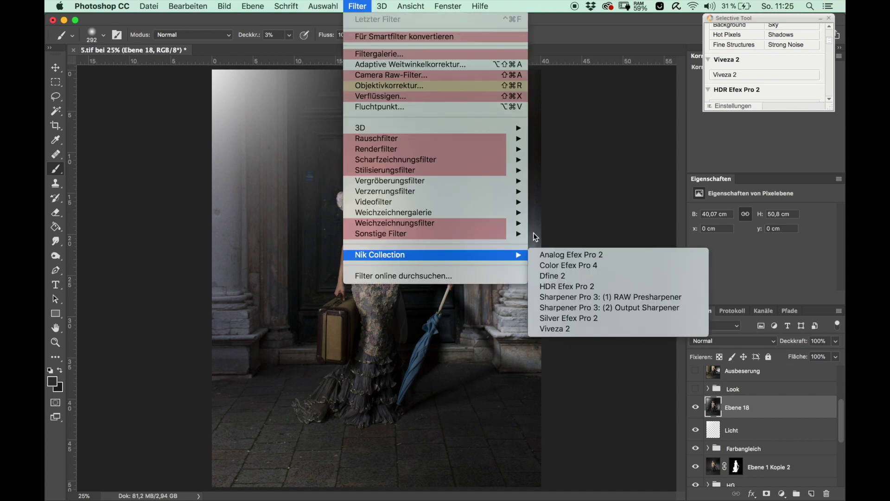
click(591, 217)
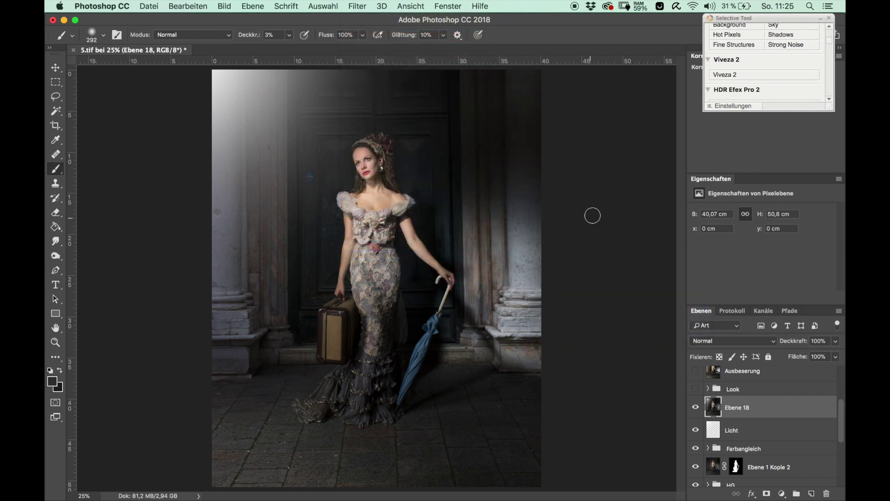
click(829, 45)
drag(830, 49, 830, 64)
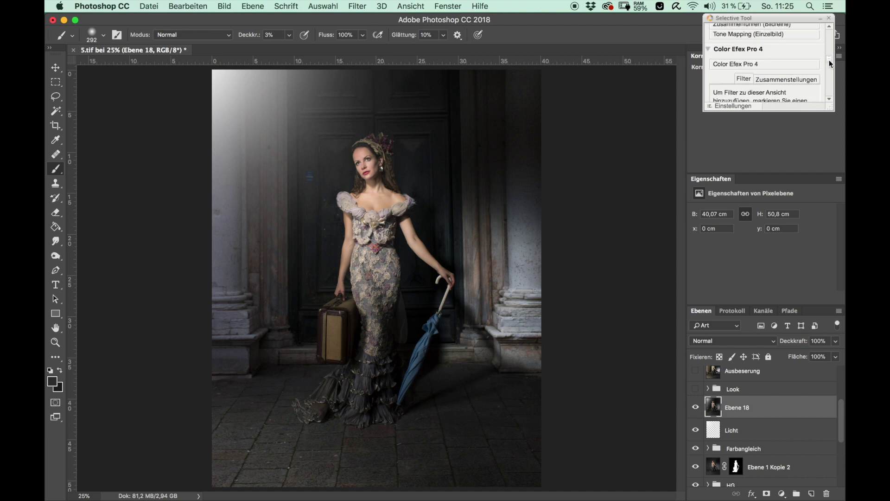
click(746, 64)
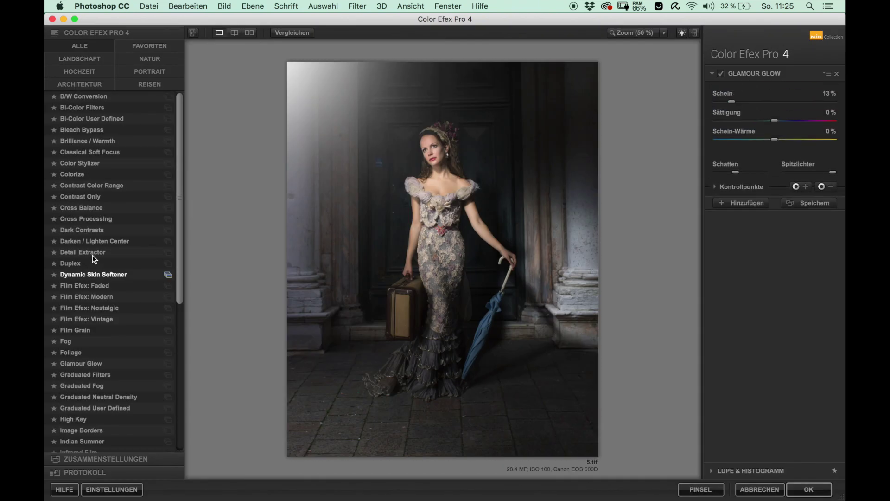
- Apply Detail Extractor at 10% strength, 24% contrast, 0% saturation, 61% shadows
click(93, 255)
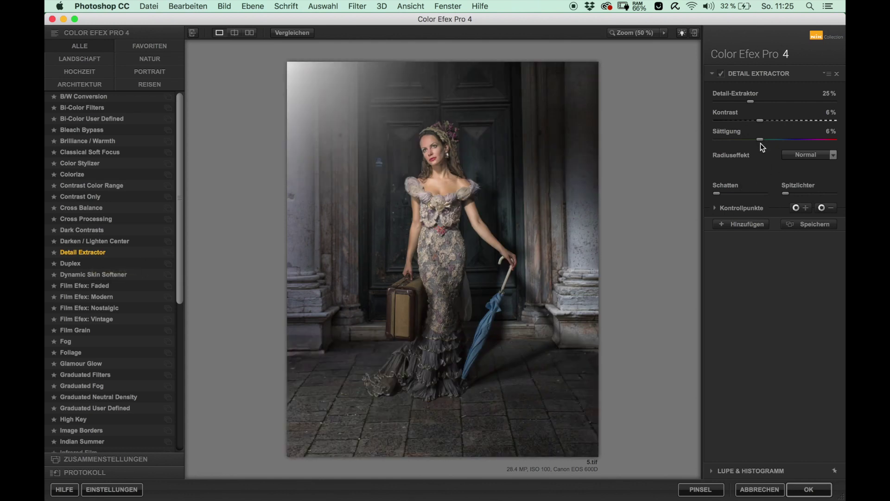
text(0)
key(Return)
drag(750, 101, 731, 102)
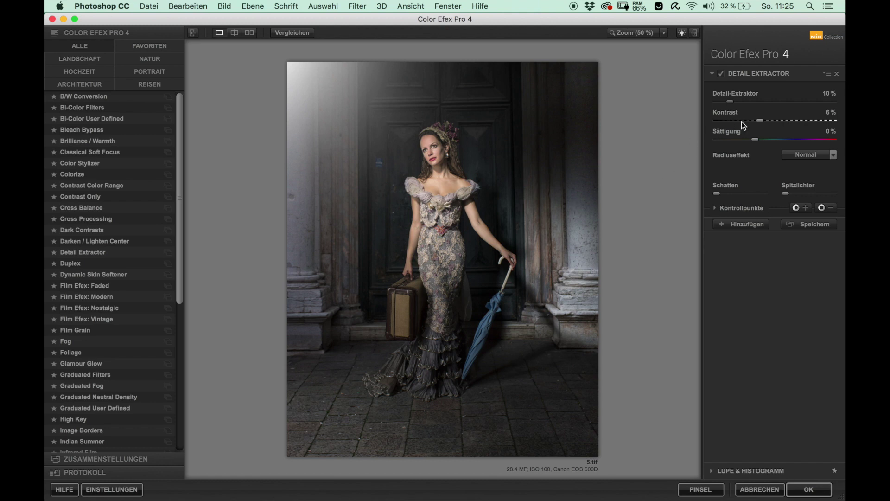
drag(760, 122, 772, 119)
click(746, 193)
click(808, 489)
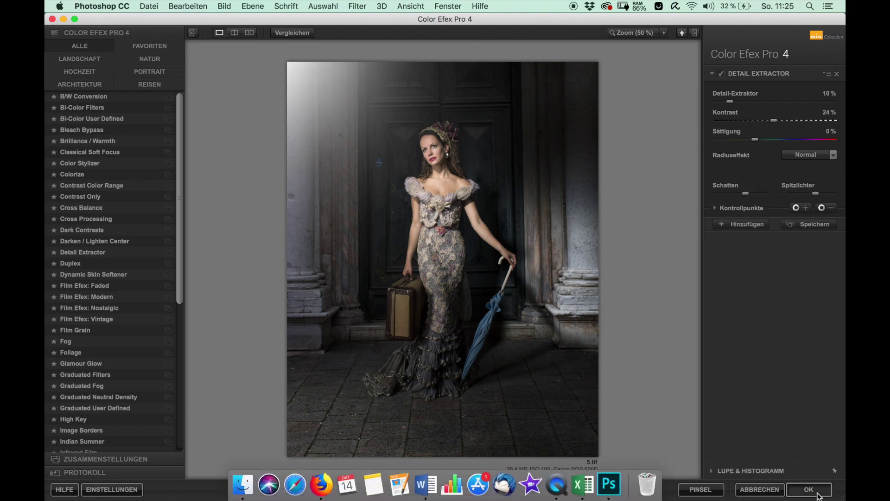
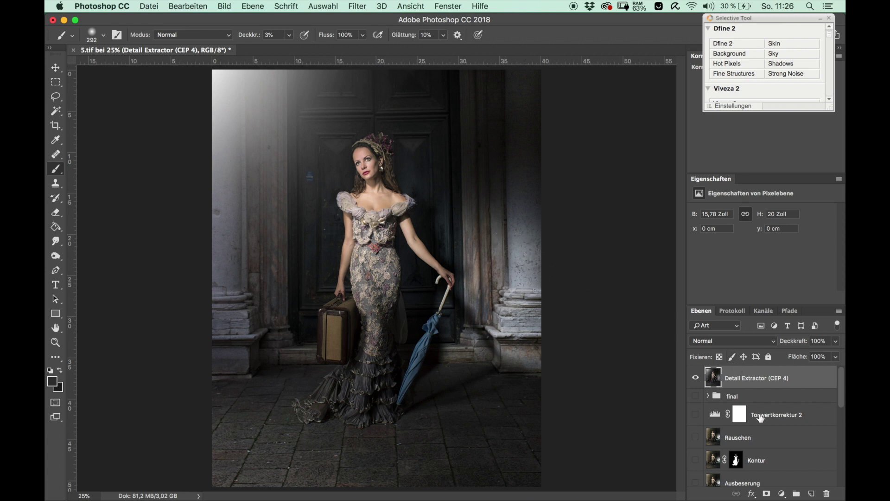
- Move the Detail Extractor (CEP 4) layer down between the Look group and Ebene 18
scroll(761, 417, down, 1)
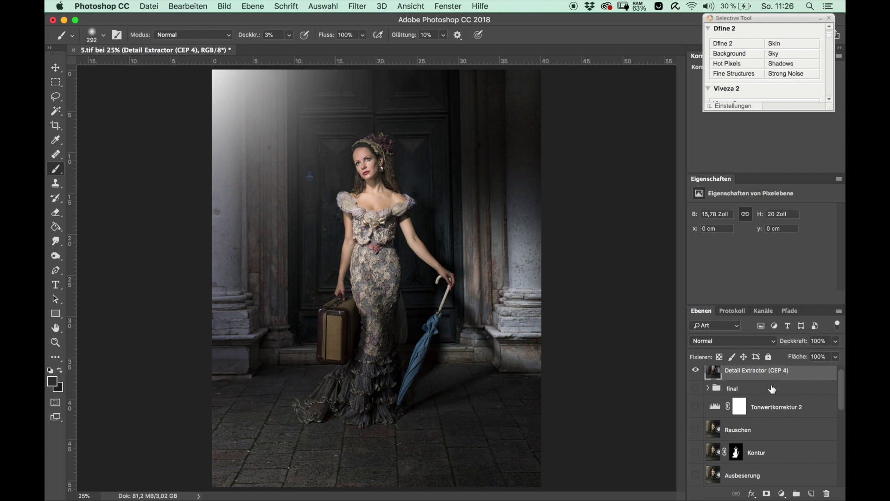
drag(789, 370, 794, 463)
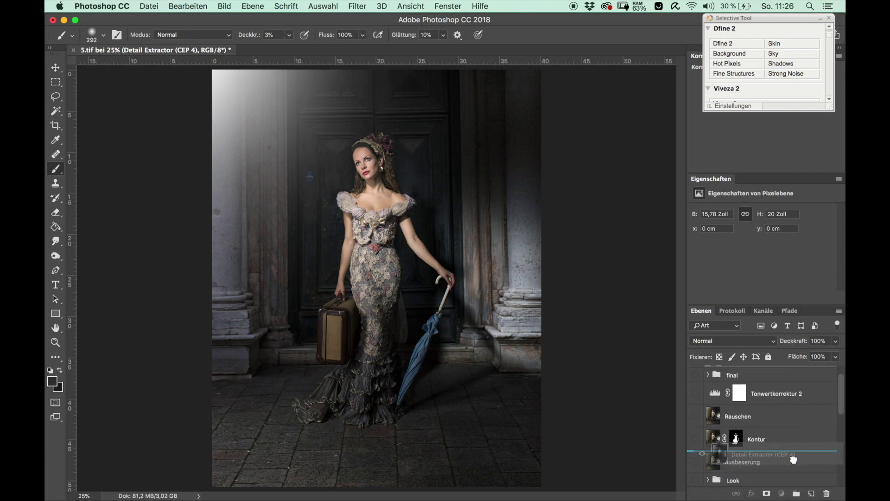
scroll(795, 462, down, 5)
scroll(793, 469, up, 3)
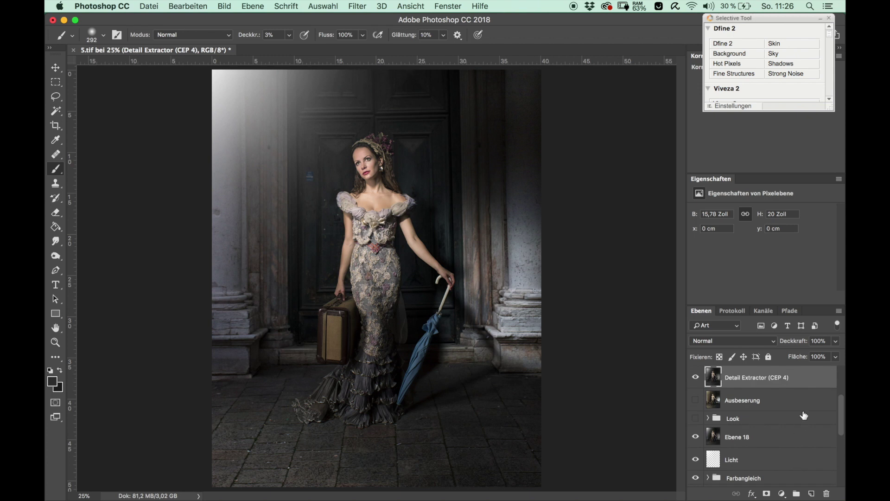
drag(813, 380, 811, 428)
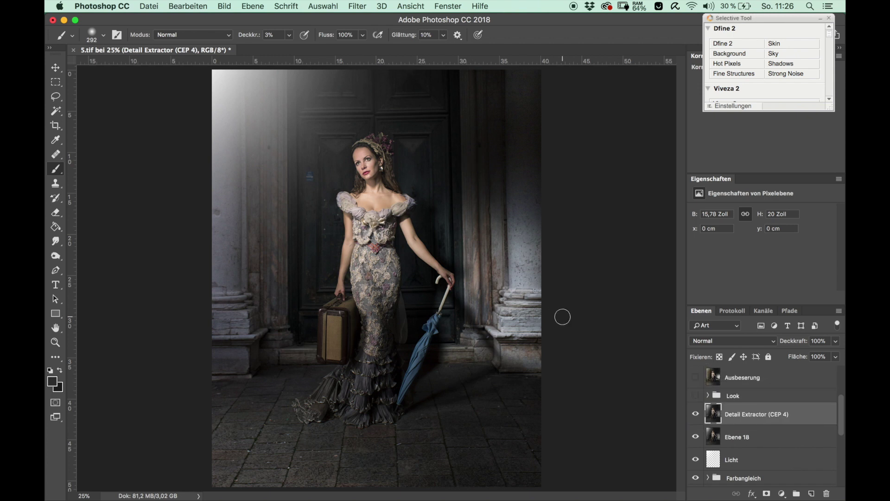
- Copy the silhouette mask from Ebene 1 Kopie 2 onto Detail Extractor (CEP 4) and target it
scroll(797, 429, down, 3)
scroll(797, 429, down, 2)
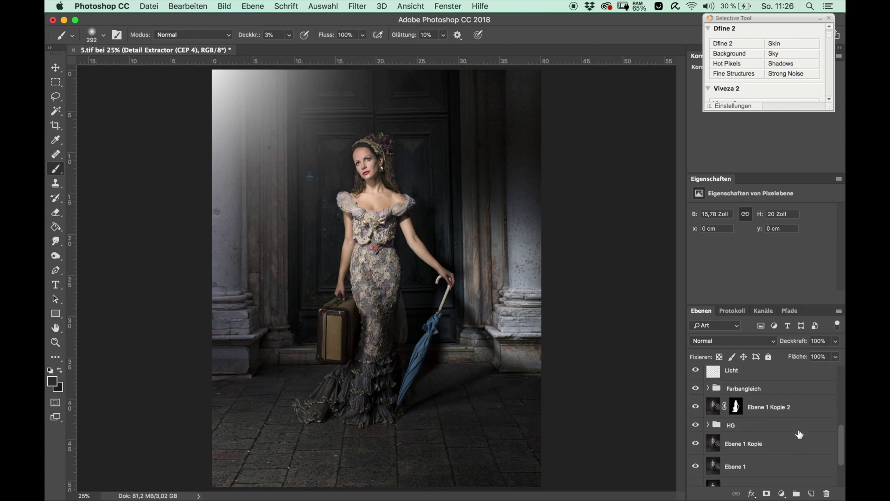
click(738, 421)
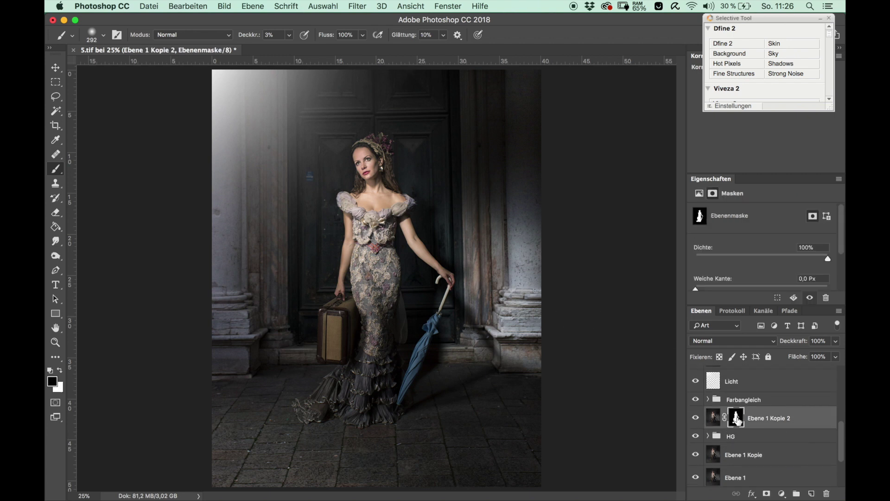
scroll(739, 423, up, 1)
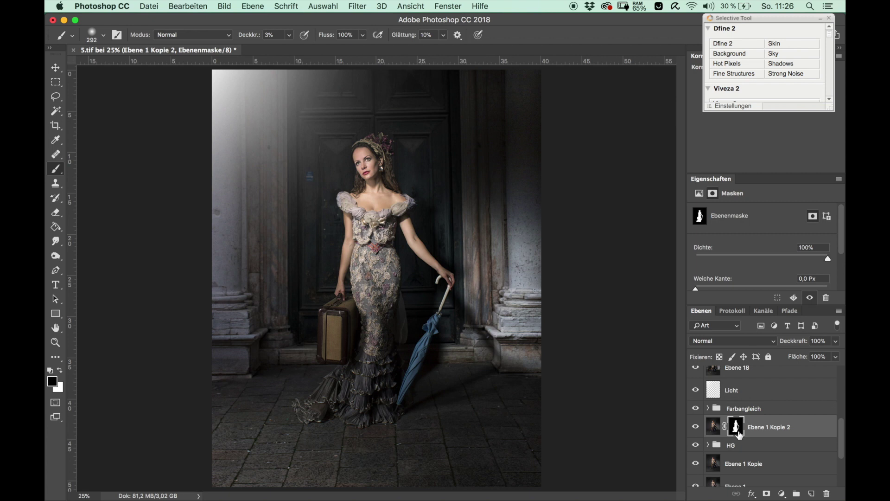
drag(739, 431, 752, 400)
click(695, 391)
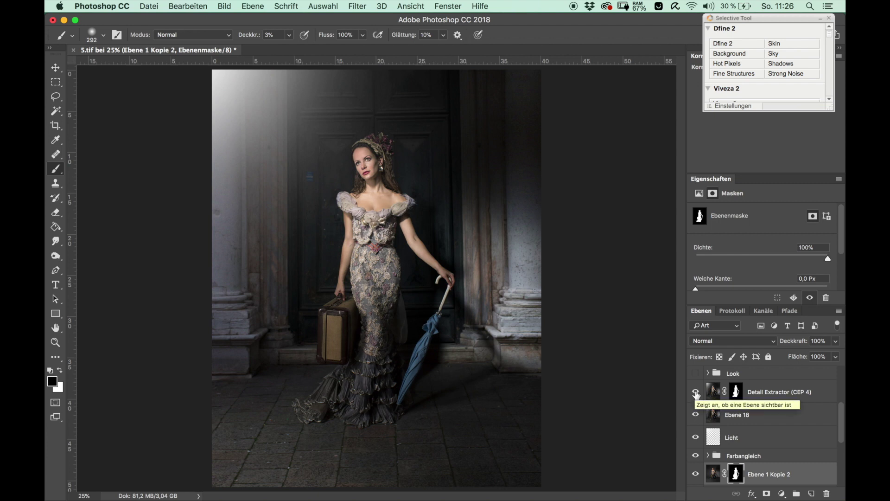
click(737, 398)
- Paint white with a roughly 1800 px brush over the left and right floor on the mask
drag(736, 398, 737, 400)
key(super+minus)
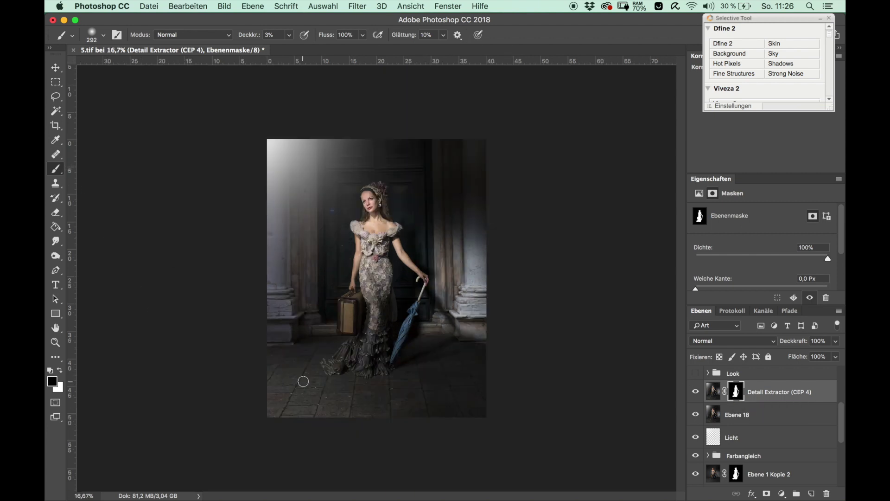
key(x)
drag(309, 384, 374, 393)
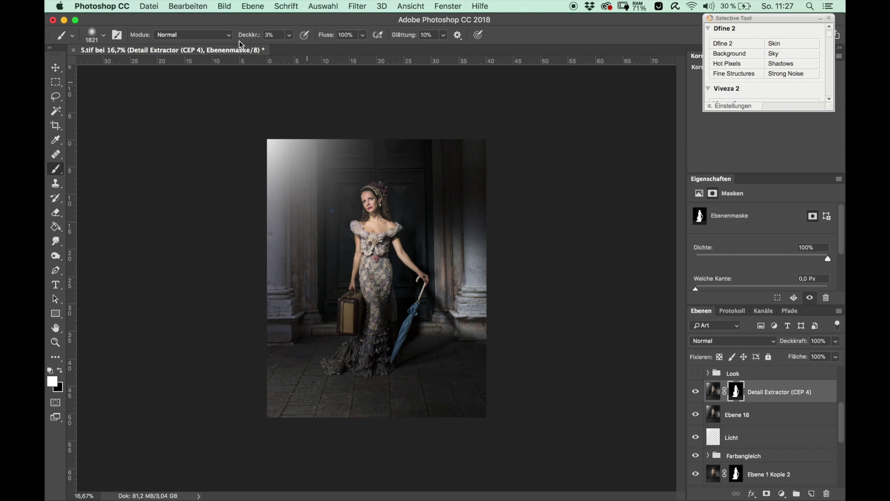
mouse_move(293, 368)
mouse_down()
mouse_move(287, 383)
mouse_move(308, 383)
mouse_up()
drag(485, 386, 496, 402)
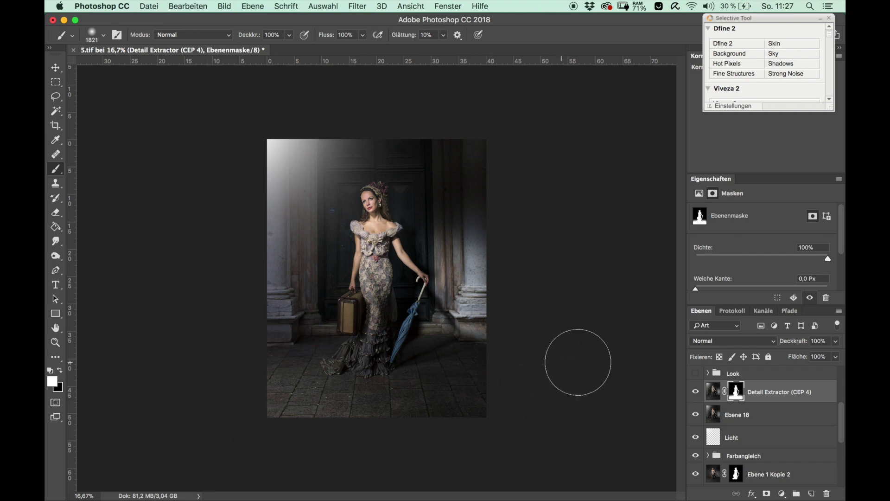
scroll(743, 397, up, 2)
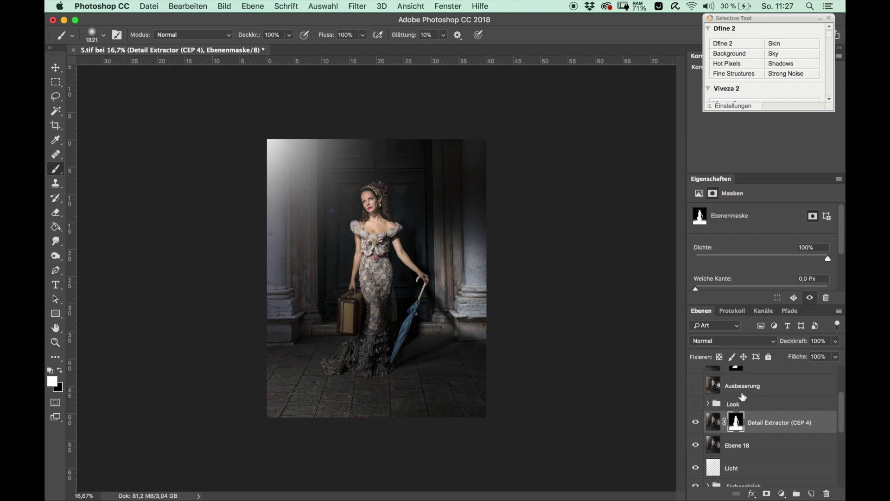
click(713, 422)
click(358, 6)
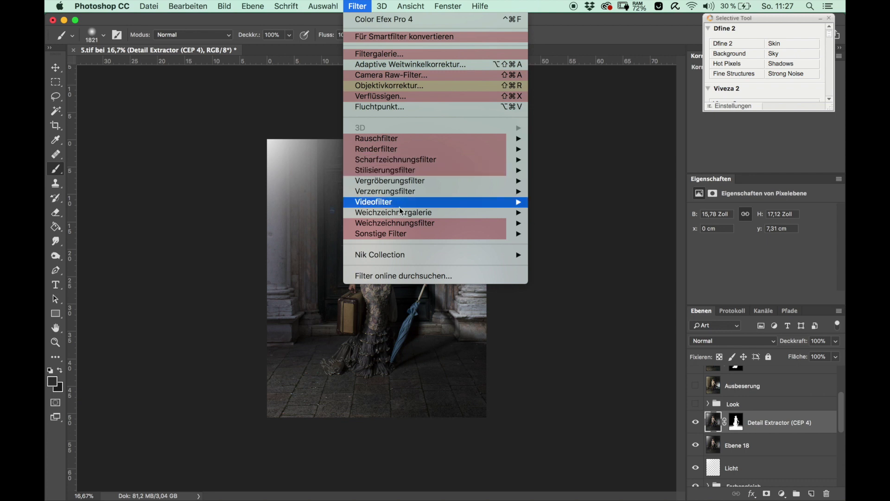
- Launch Color Efex Pro 4 on the Detail Extractor (CEP 4) layer from the Nik Selective Tool panel
click(587, 188)
scroll(792, 53, down, 3)
scroll(806, 63, down, 3)
scroll(825, 73, down, 3)
scroll(824, 73, up, 3)
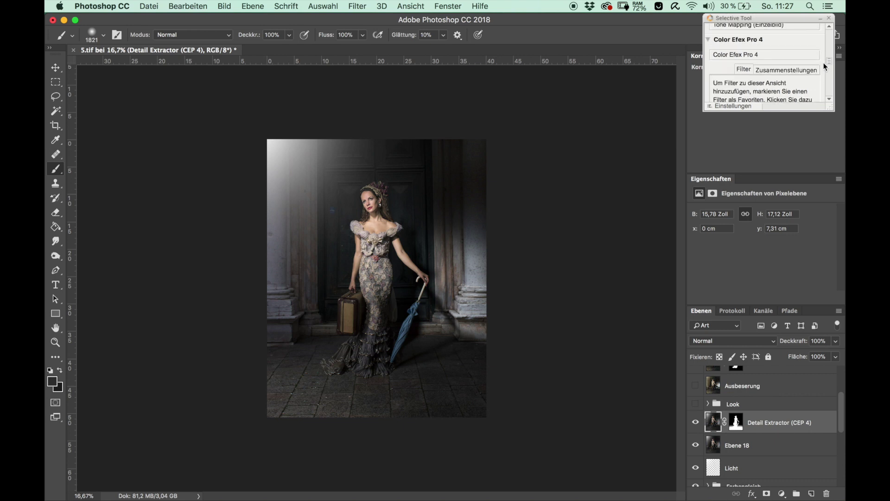
click(804, 59)
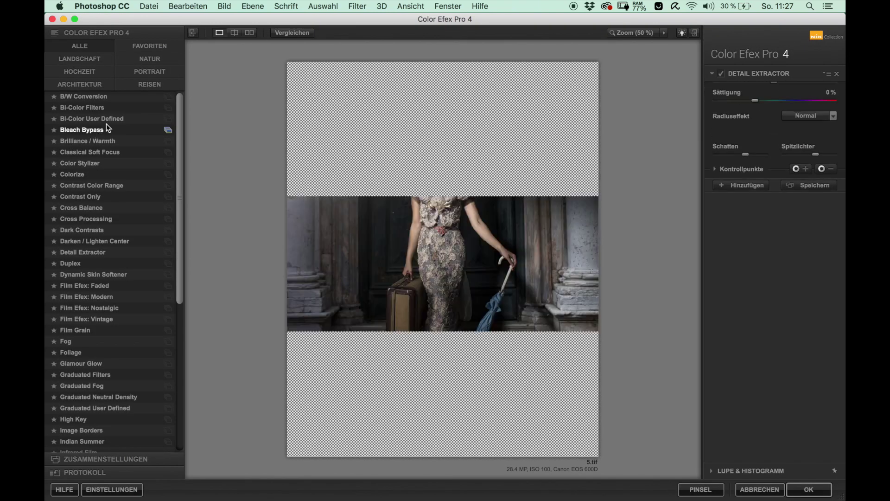
- Apply the Bi-Color Filters effect with the Kalt / Warm 1 colour set
click(81, 108)
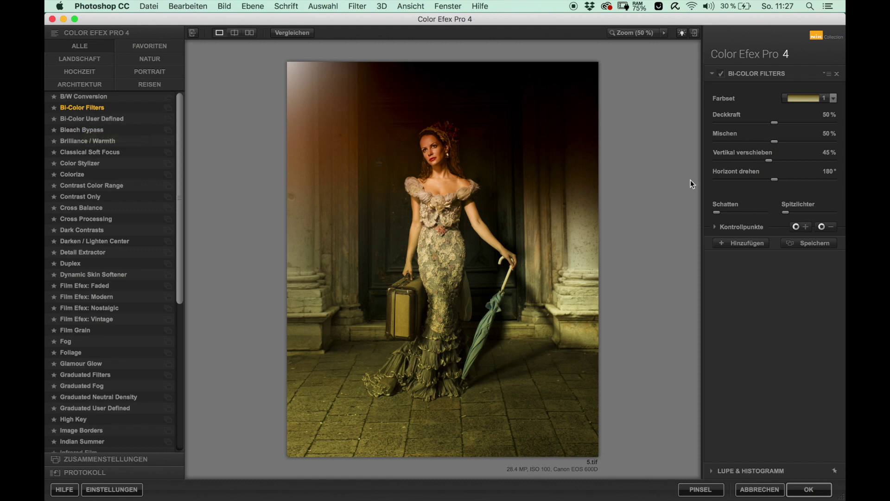
click(827, 100)
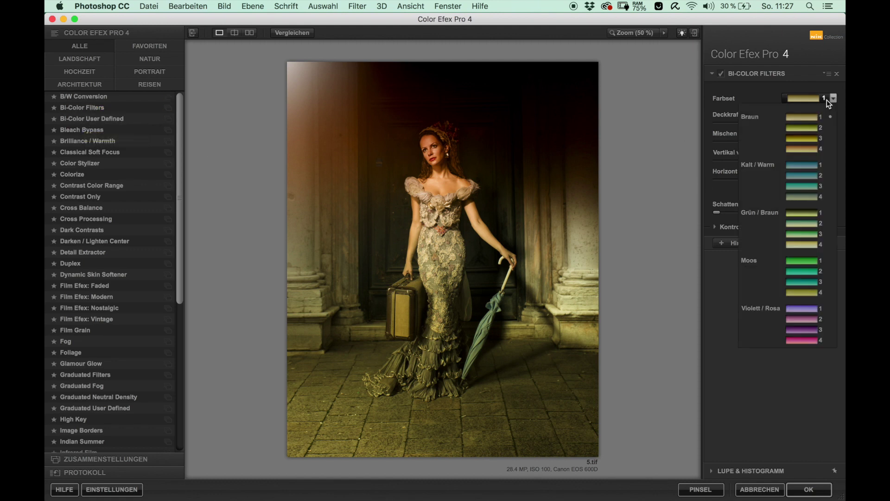
click(737, 76)
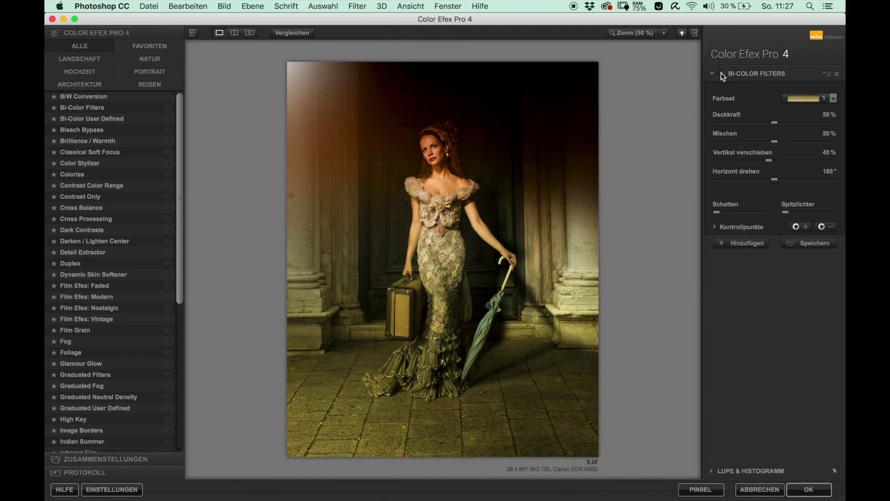
click(721, 73)
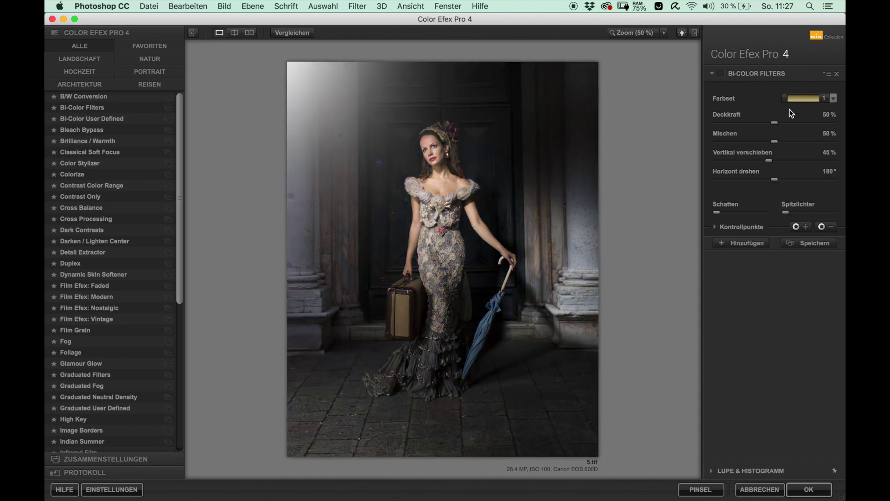
click(798, 101)
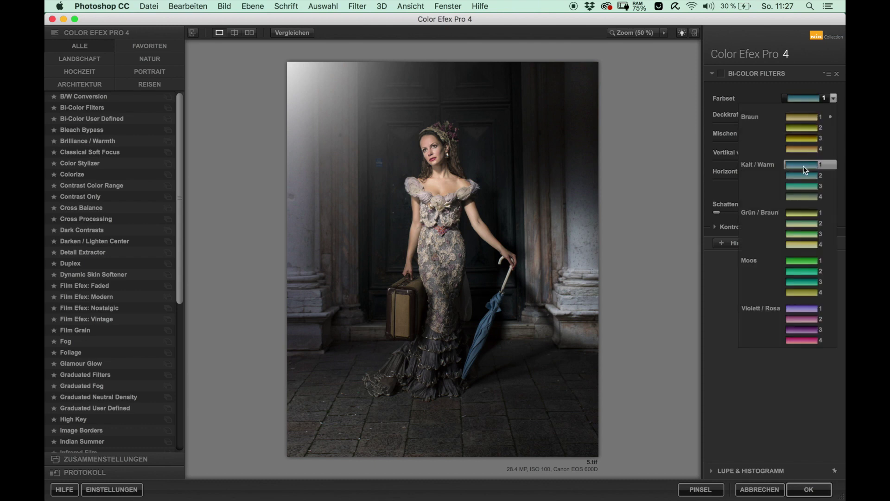
click(724, 77)
click(721, 74)
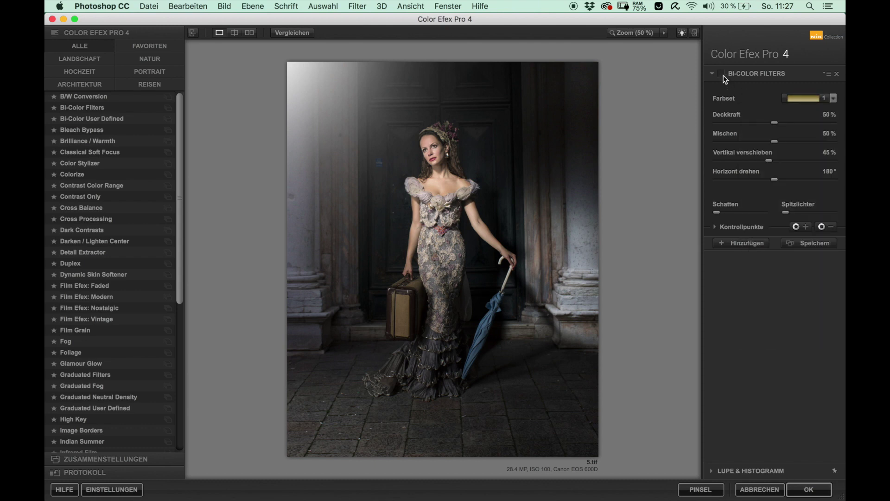
click(823, 99)
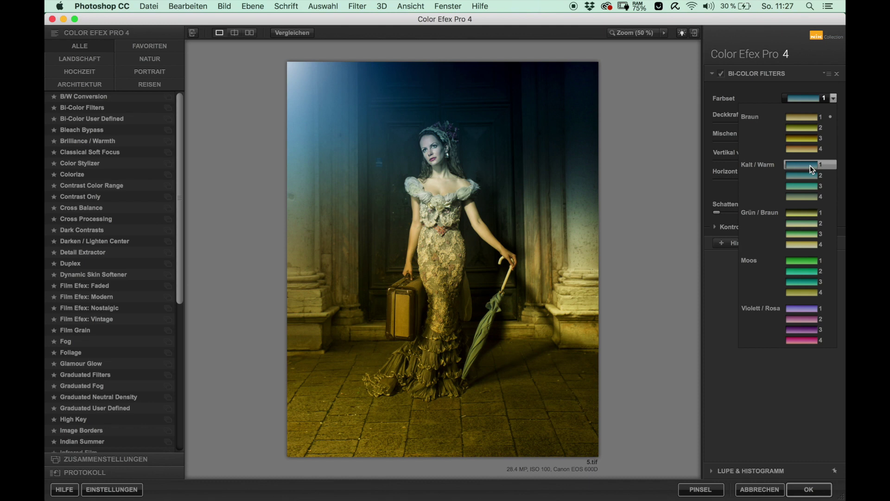
click(810, 166)
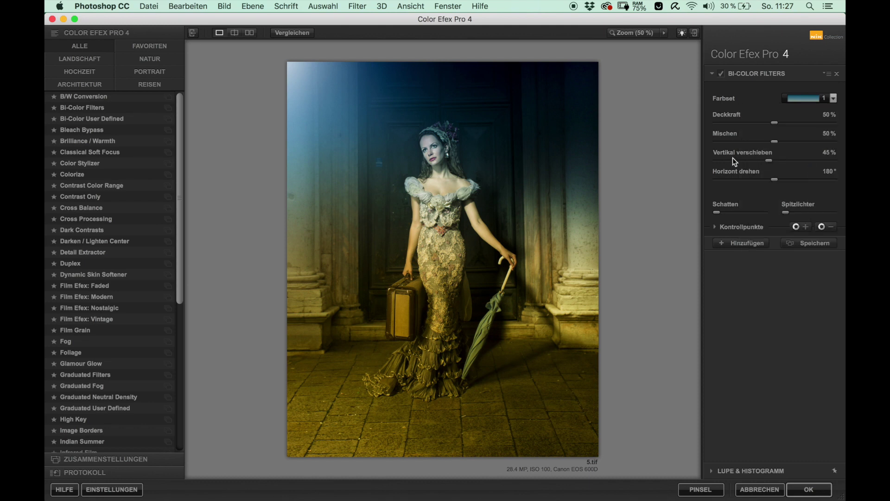
- Set blend to 100%, rotation to 291° and opacity to 9%, then apply to Photoshop
drag(774, 142, 702, 140)
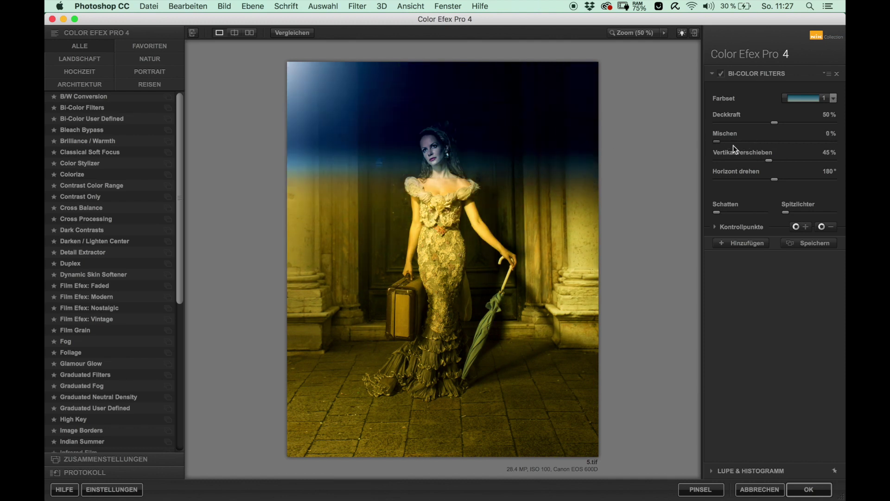
drag(775, 180, 814, 183)
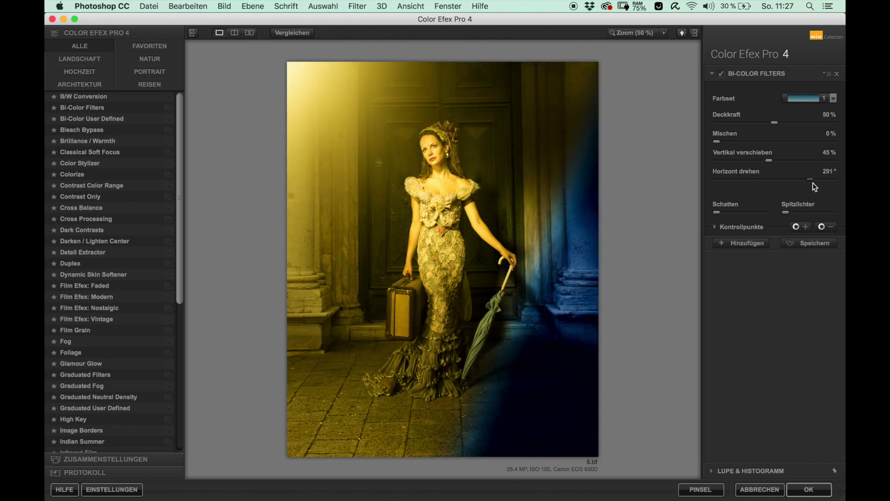
drag(769, 163, 764, 160)
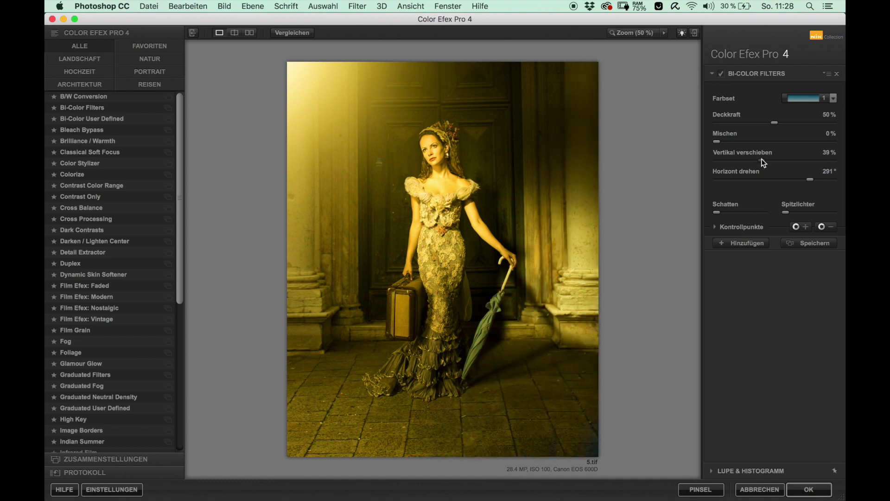
drag(719, 142, 844, 153)
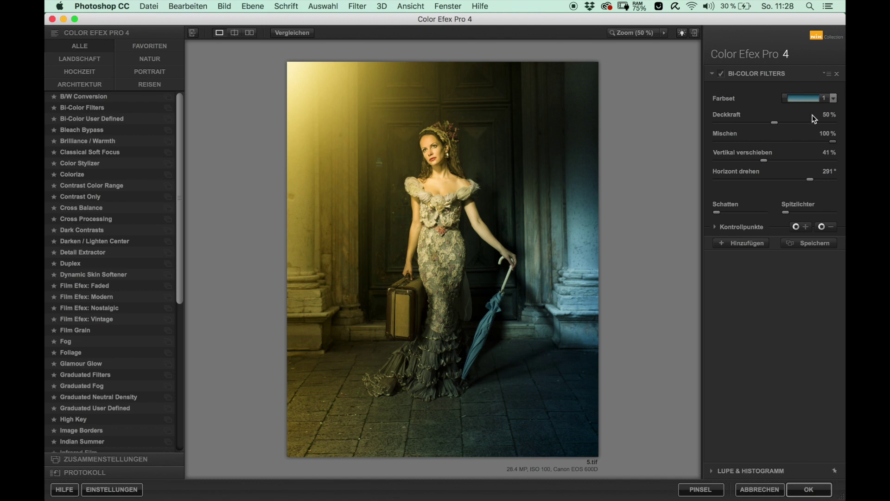
click(731, 123)
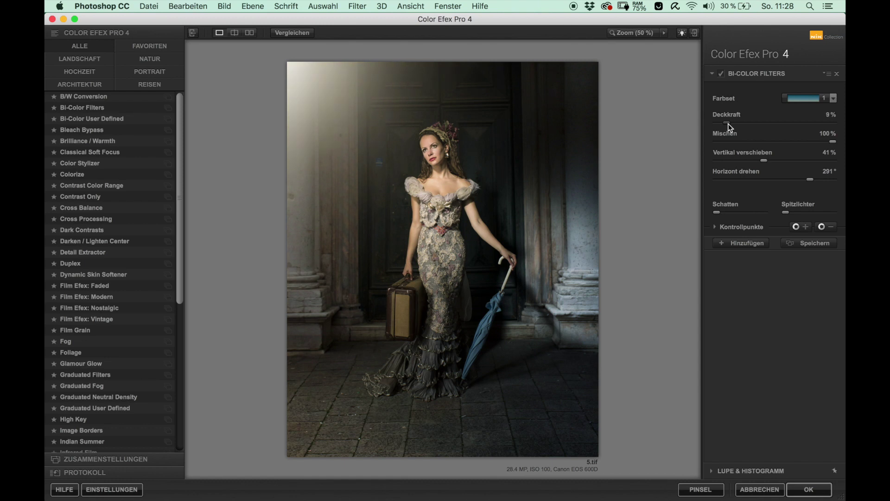
click(721, 73)
click(721, 73)
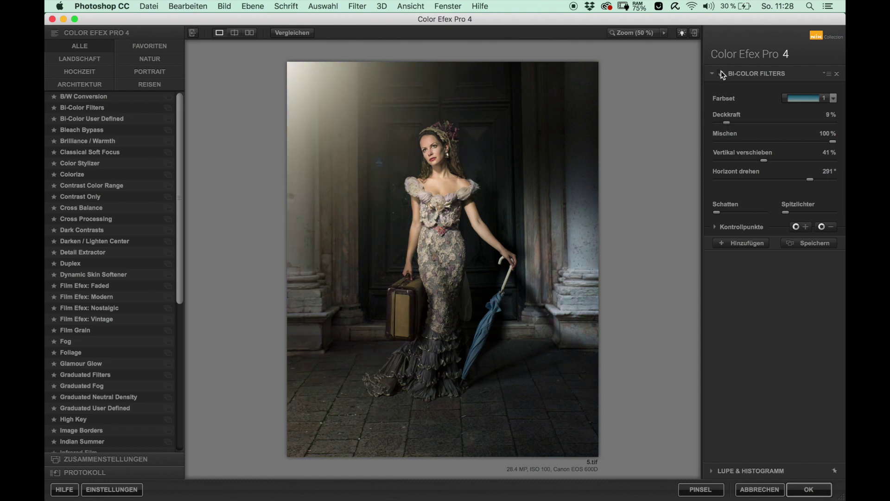
click(811, 490)
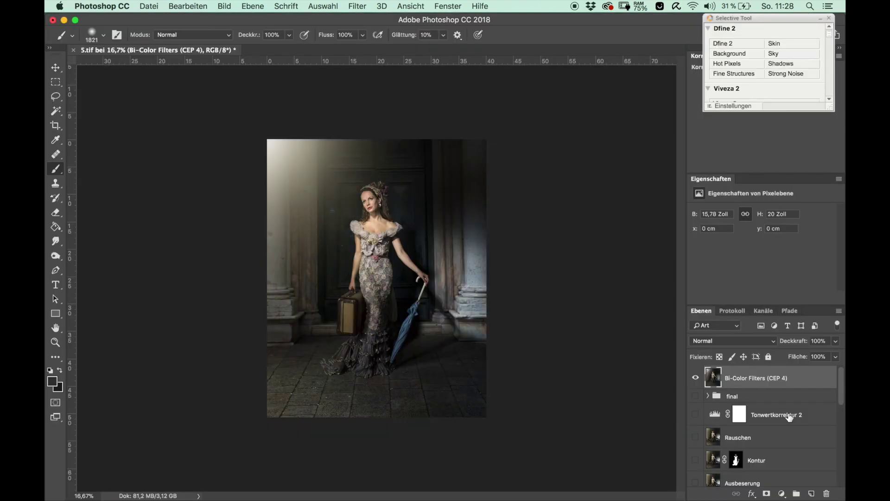
- Move the Bi-Color Filters (CEP 4) layer below the Look group, just above Detail Extractor
scroll(790, 418, down, 1)
scroll(789, 418, up, 1)
mouse_move(812, 377)
mouse_down()
mouse_move(798, 498)
mouse_move(801, 464)
mouse_up()
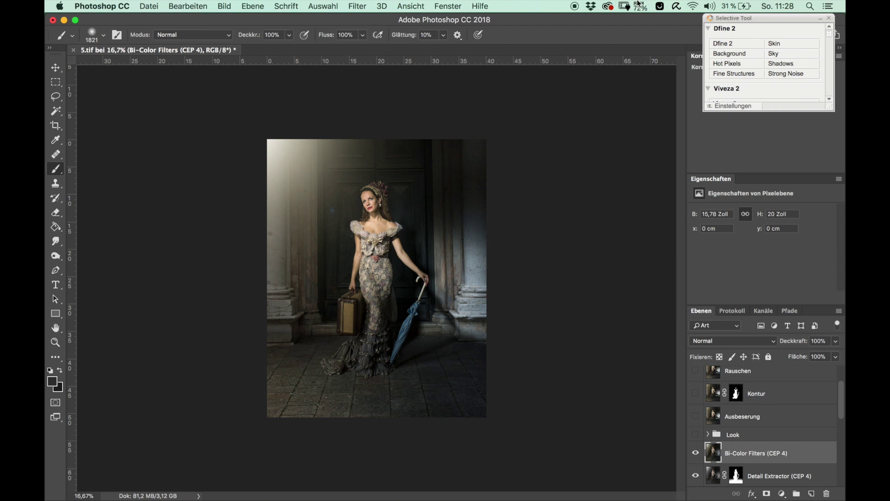
- Browse the Nik Collection filters without choosing, then show the Selective Tool's Color Efex Pro 4 section
click(357, 6)
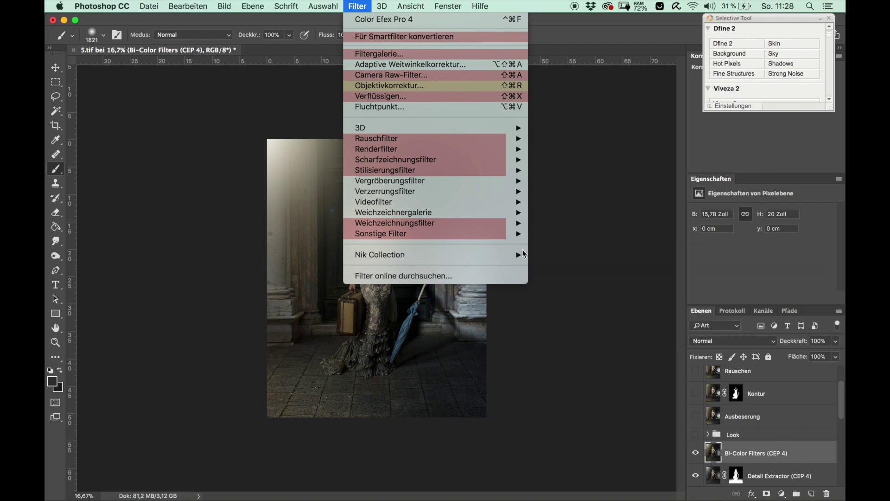
click(563, 227)
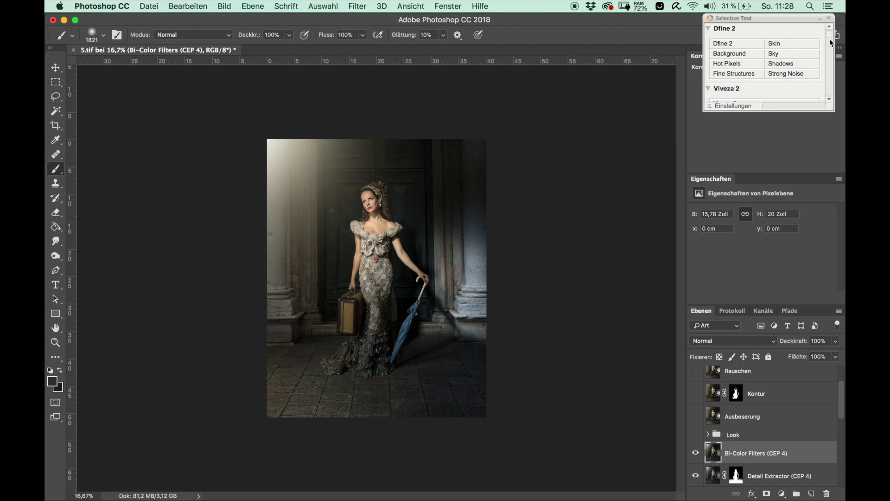
click(829, 99)
click(829, 99)
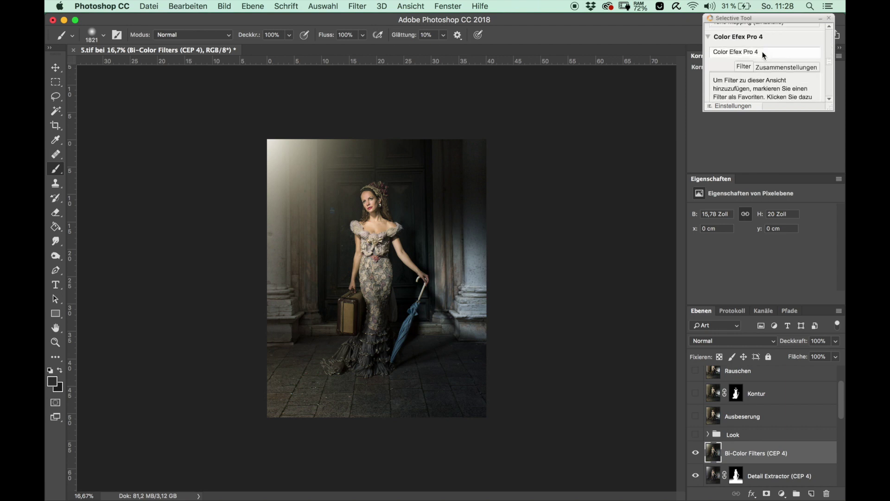
- Apply Glamour Glow with 12% glow, lowered saturation and adjusted highlights from Color Efex Pro 4
click(764, 53)
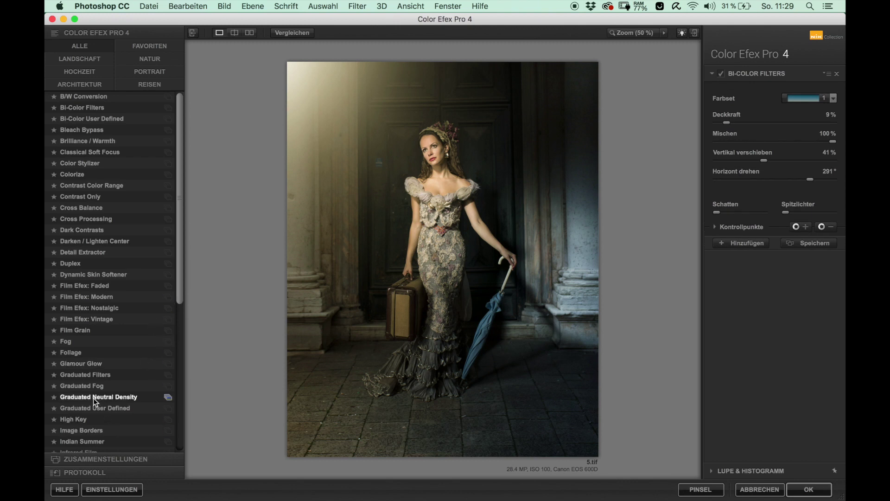
click(92, 362)
click(810, 121)
drag(810, 120, 797, 120)
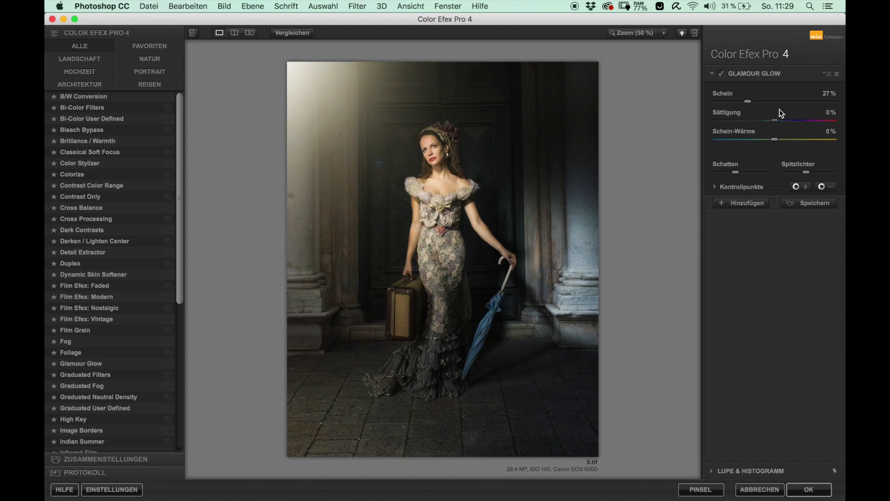
mouse_move(798, 101)
mouse_down()
mouse_move(844, 104)
mouse_move(740, 107)
mouse_up()
click(825, 172)
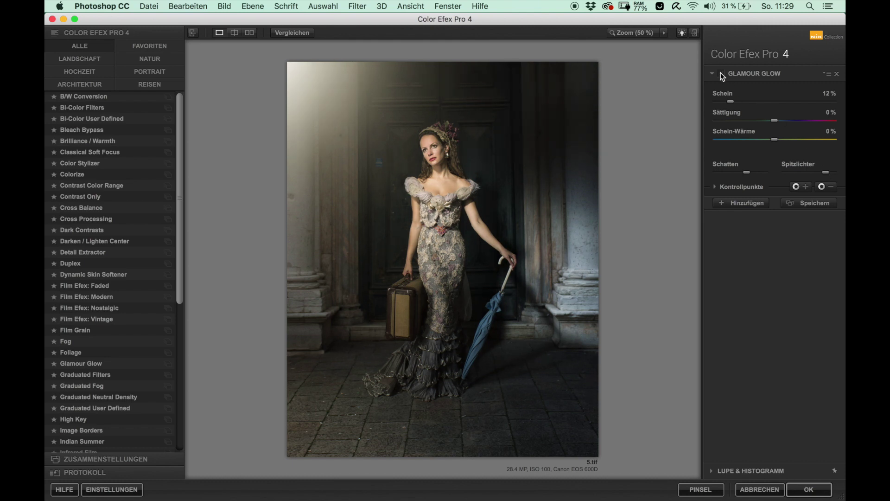
click(809, 489)
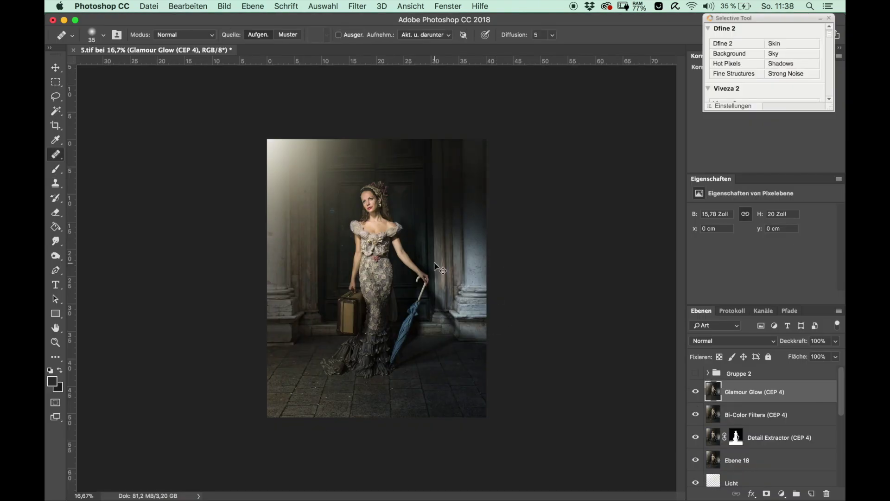
- Zoom in on the woman's head and heal a small spot on her forehead
key(super+plus)
key(super+plus)
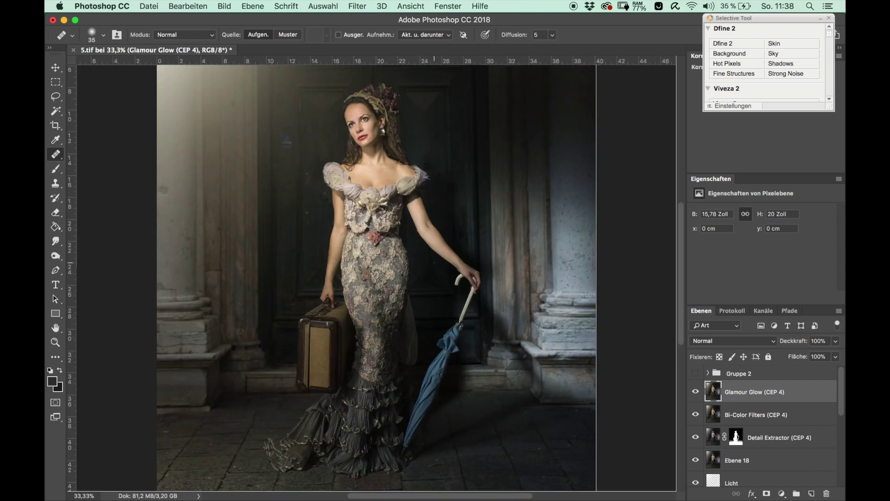
key(super+plus)
key(super+plus)
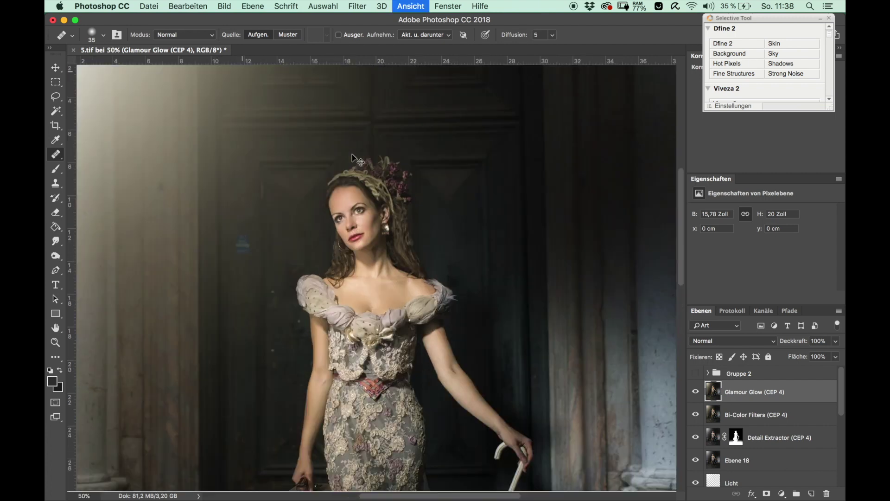
key(super+plus)
key(super+plus)
scroll(351, 153, up, 5)
click(346, 154)
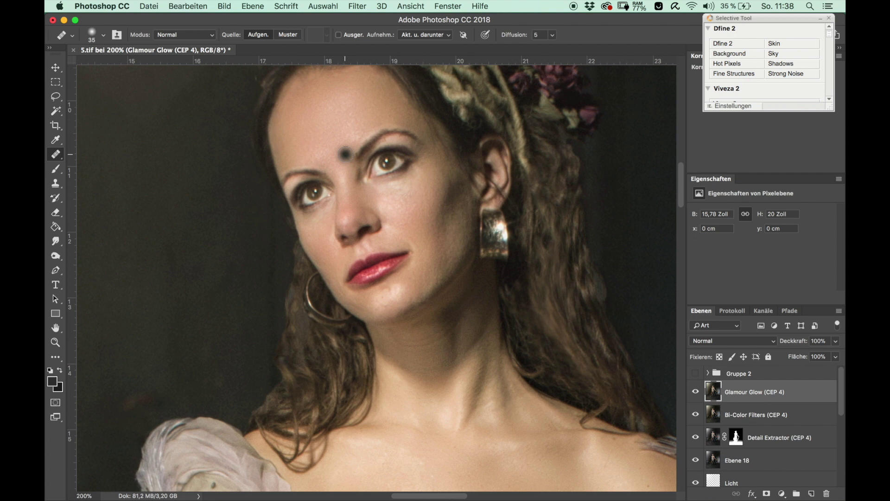
click(696, 393)
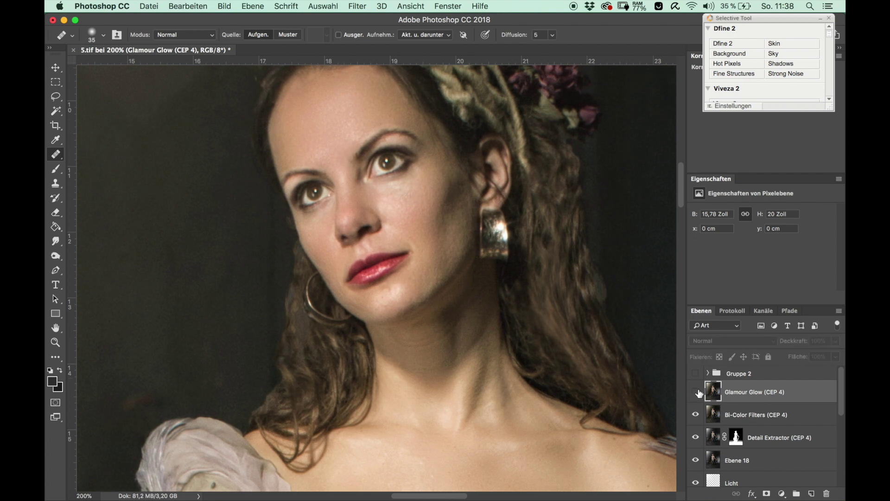
- Compare Glamour Glow on and off, then add a white layer mask and paint the eyes black
click(695, 392)
click(696, 393)
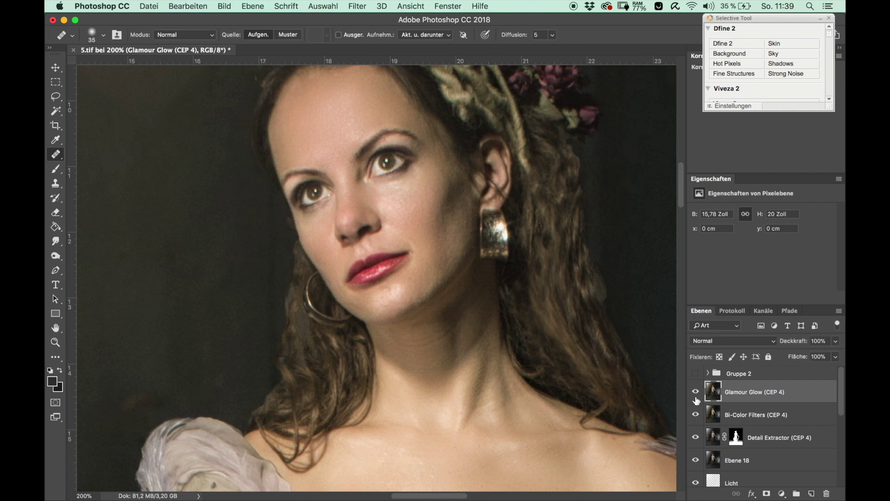
click(696, 398)
click(696, 398)
click(696, 392)
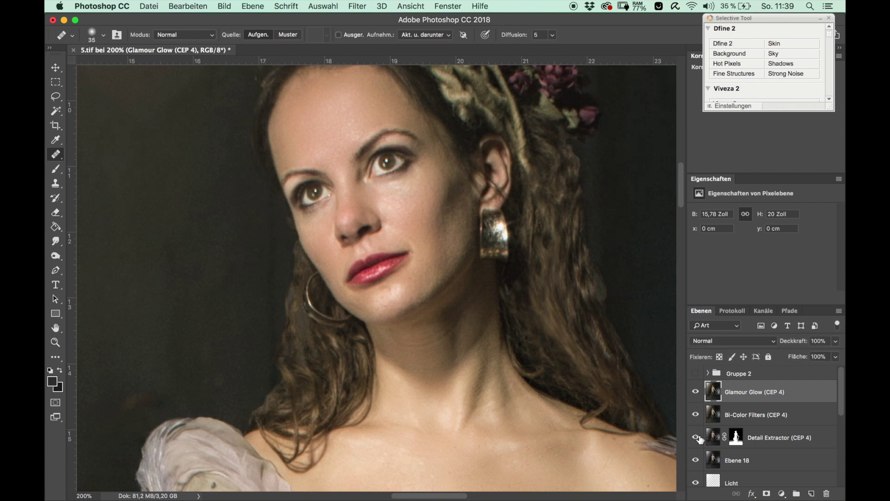
click(767, 494)
click(58, 170)
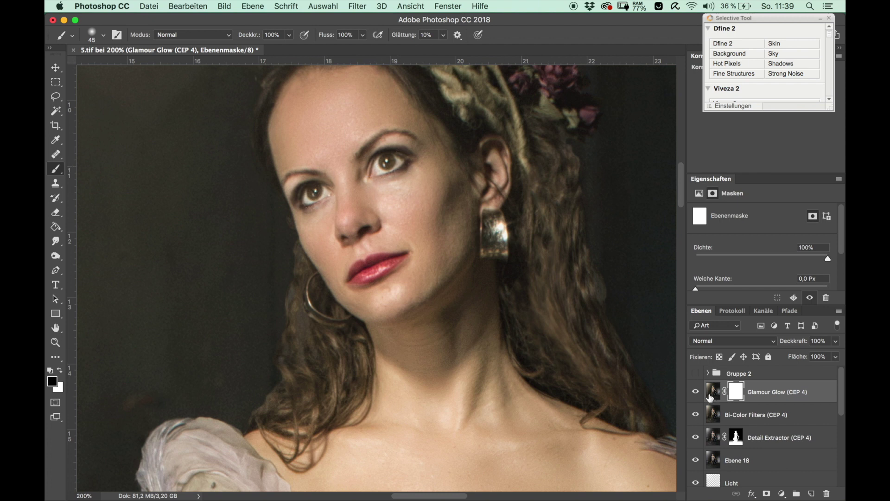
alt+click(736, 390)
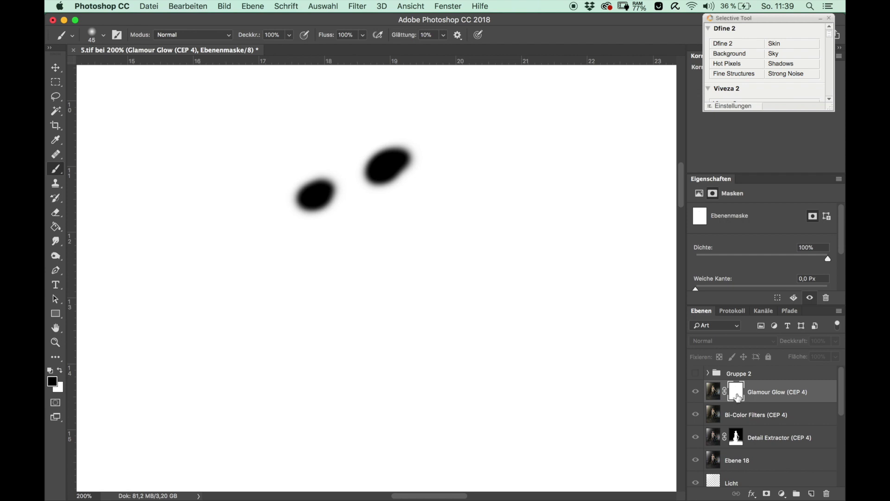
alt+click(737, 394)
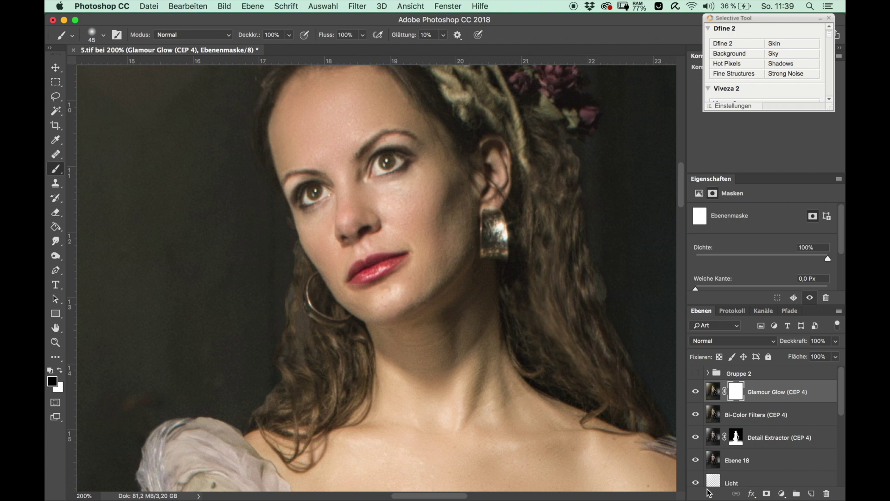
key(super+minus)
key(super+minus)
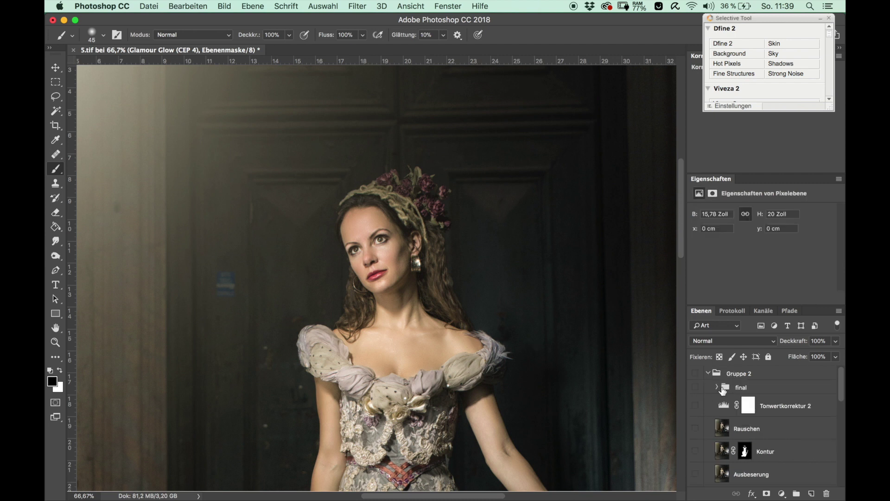
click(716, 387)
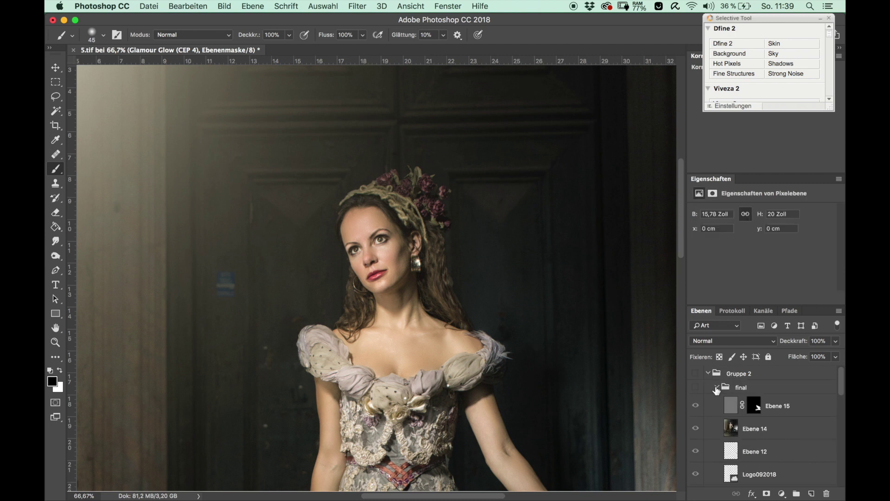
click(696, 388)
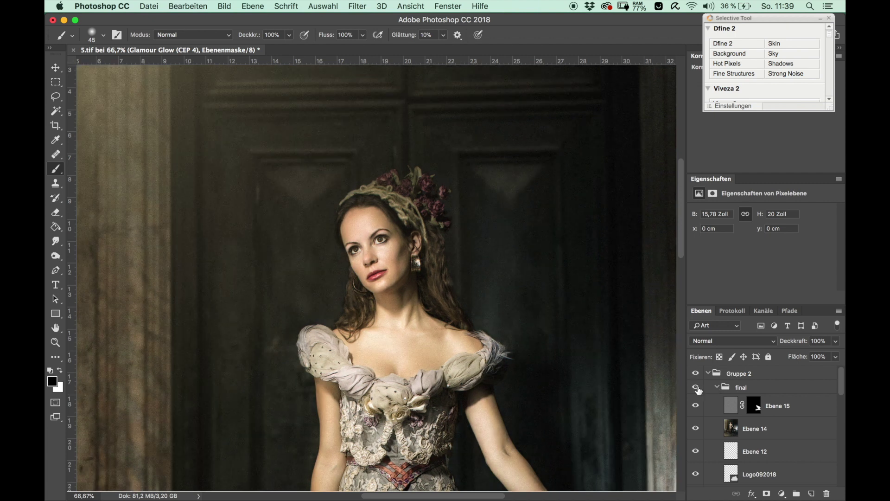
click(696, 388)
scroll(458, 337, down, 10)
scroll(458, 337, down, 10)
scroll(459, 337, left, 3)
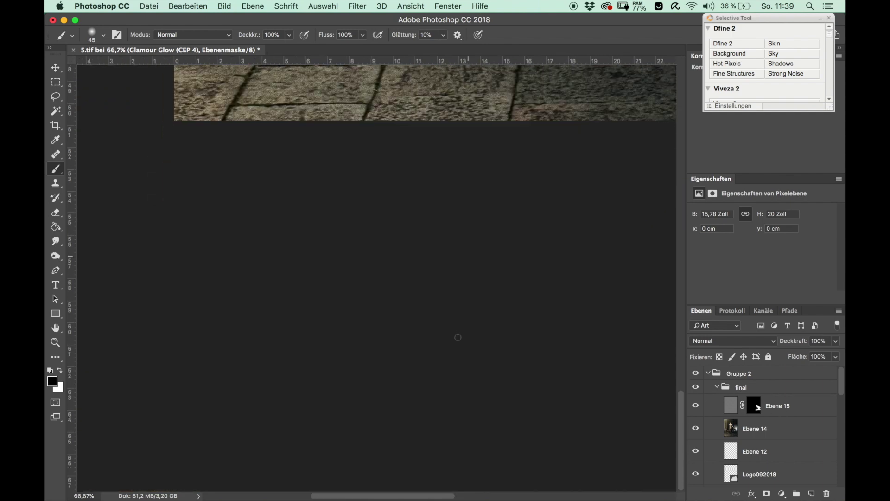
scroll(458, 337, up, 5)
click(696, 388)
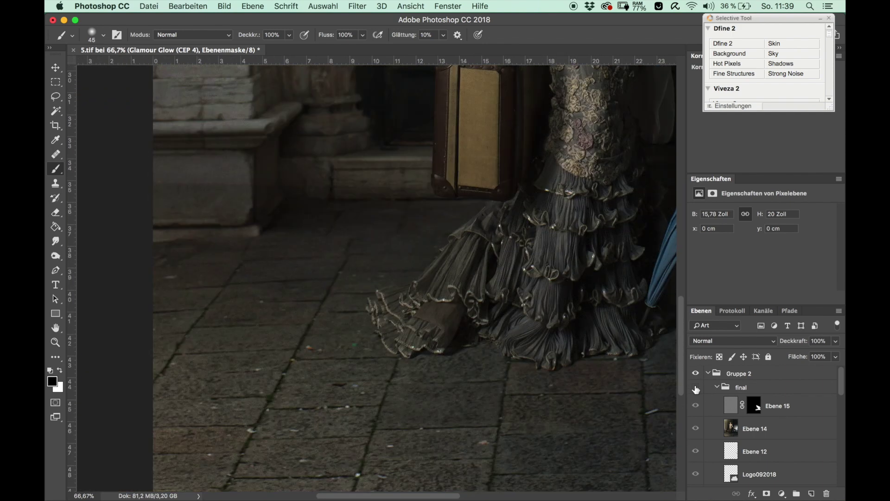
click(695, 387)
click(696, 387)
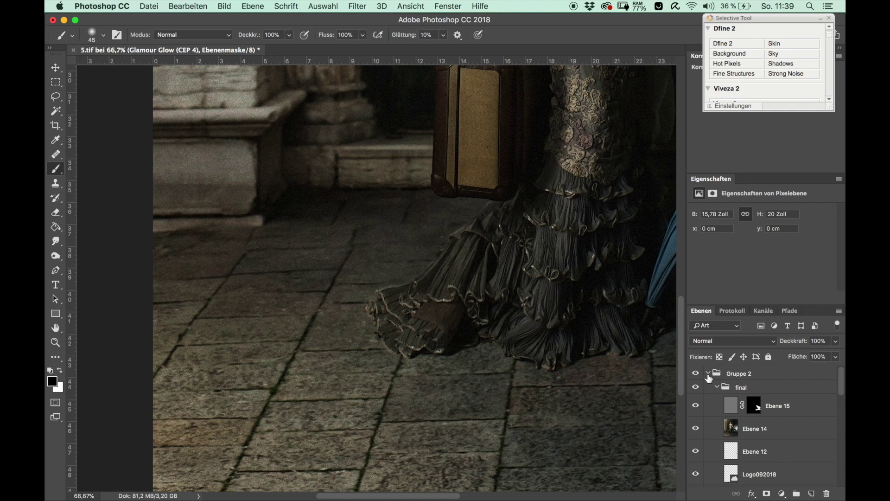
click(708, 373)
click(696, 373)
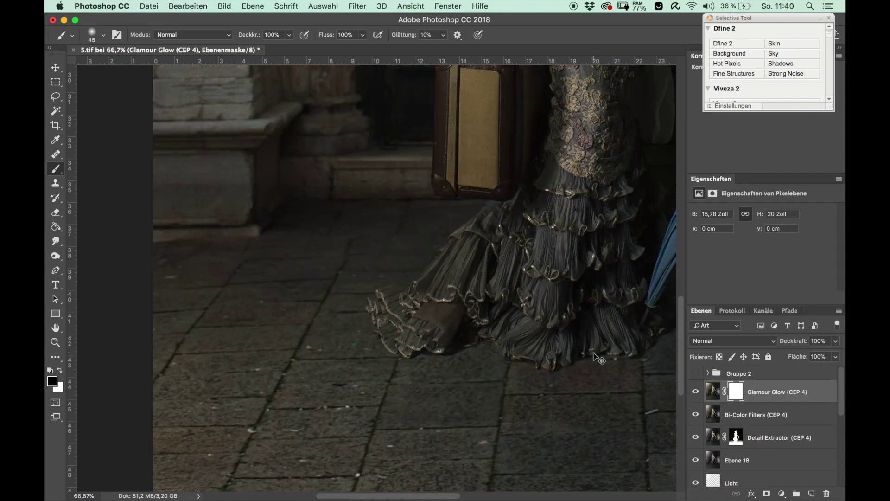
click(714, 391)
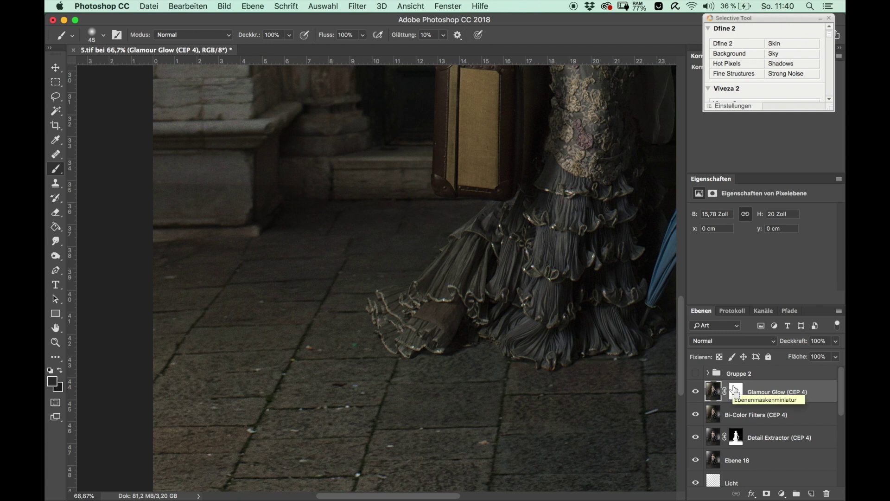
- Create a new empty layer named Retusche above Glamour Glow (CEP 4)
click(839, 311)
click(687, 119)
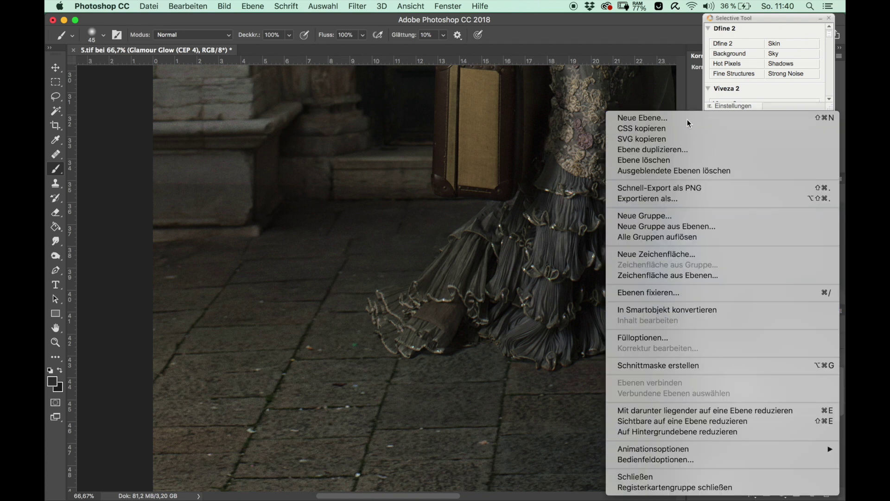
text(Retusche)
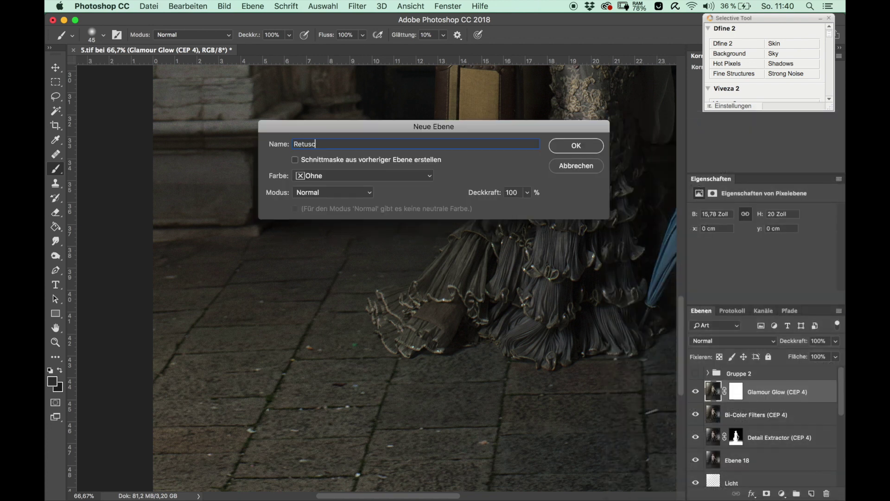
click(585, 145)
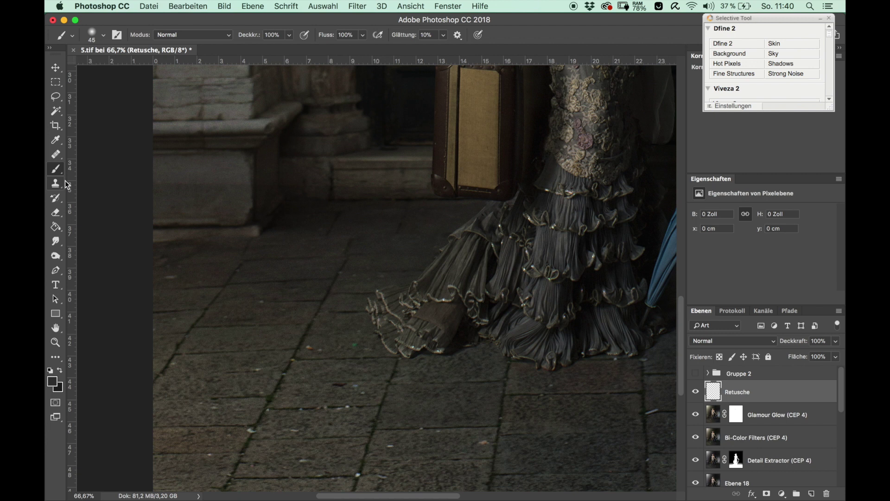
click(59, 153)
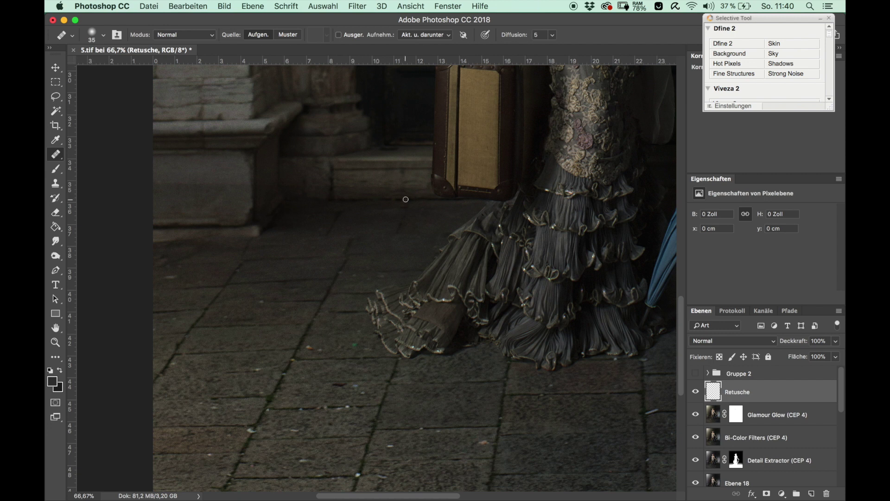
- Enlarge the healing brush to about 155 px and heal a blotch on the wall beside the woman
scroll(406, 199, up, 5)
scroll(406, 199, up, 5)
scroll(405, 200, up, 5)
scroll(406, 199, up, 2)
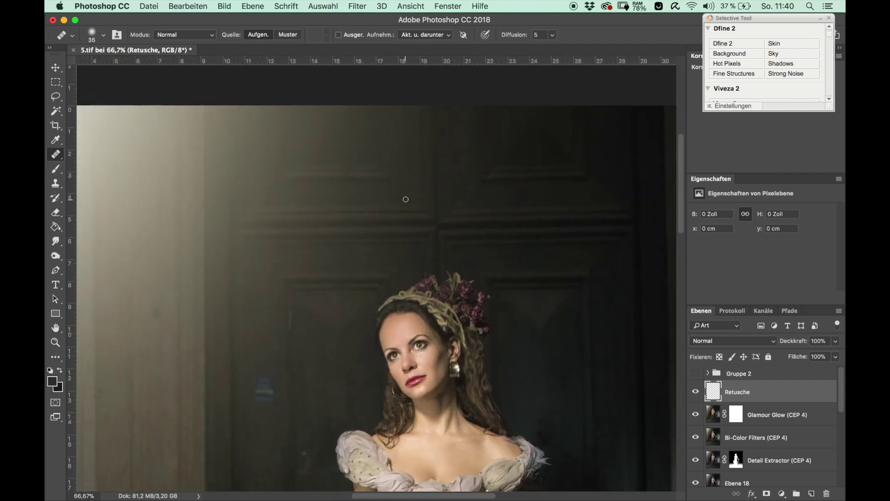
scroll(405, 199, down, 5)
scroll(406, 199, left, 1)
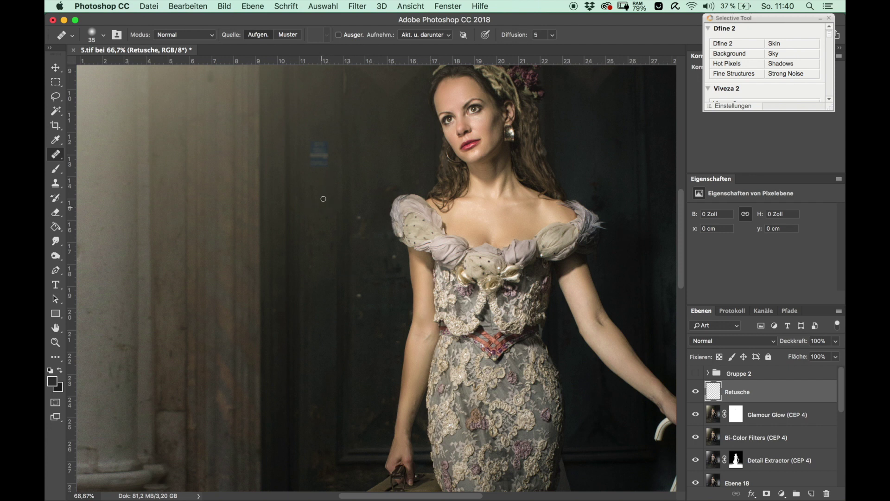
mouse_move(322, 194)
mouse_down()
mouse_move(346, 195)
mouse_move(322, 188)
mouse_move(330, 184)
mouse_move(318, 145)
mouse_up()
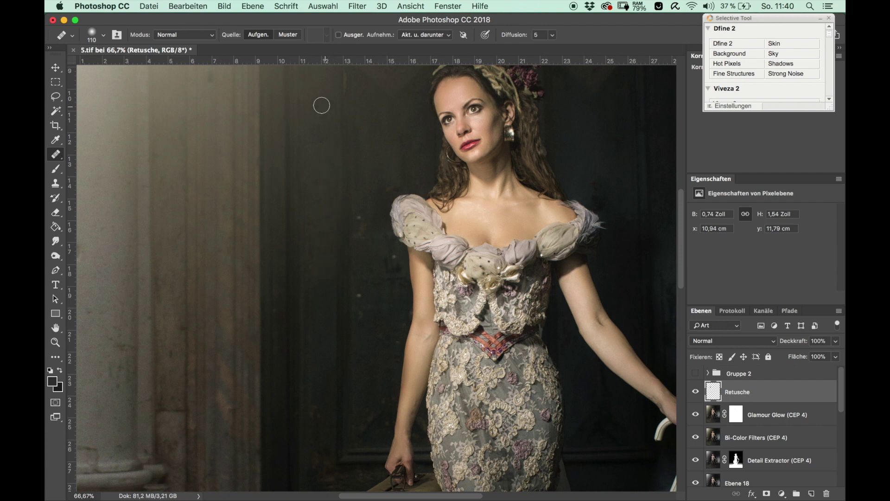
drag(318, 142, 322, 192)
- With a smaller brush, heal blemishes down the wall and two dark spots on it
drag(365, 186, 355, 186)
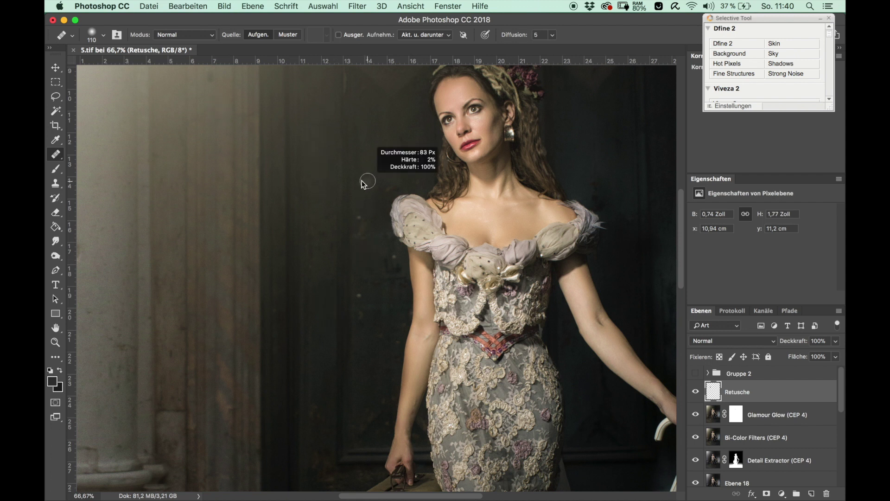
drag(370, 295, 366, 312)
mouse_move(365, 349)
mouse_down()
mouse_move(359, 485)
mouse_move(335, 496)
mouse_up()
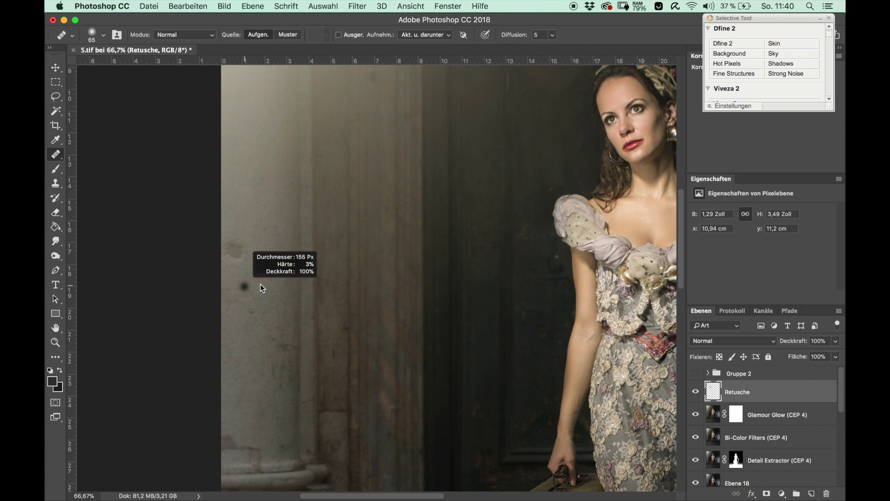
click(244, 286)
click(231, 250)
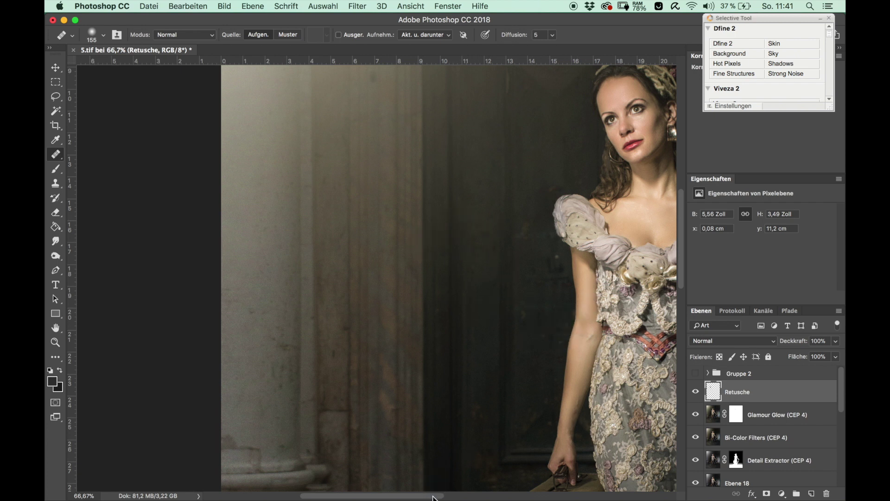
drag(435, 495, 449, 496)
- At 200% zoom, heal the bright specks on the dark background beside the arm
key(super+plus)
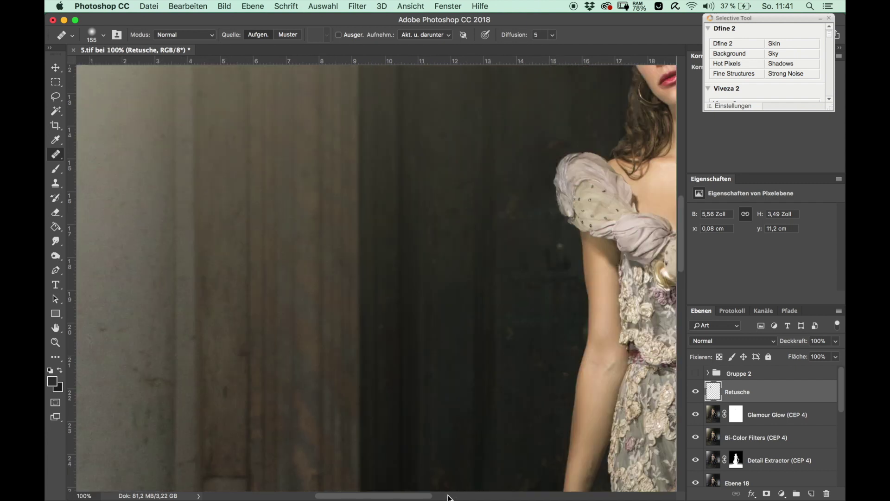
key(super+plus)
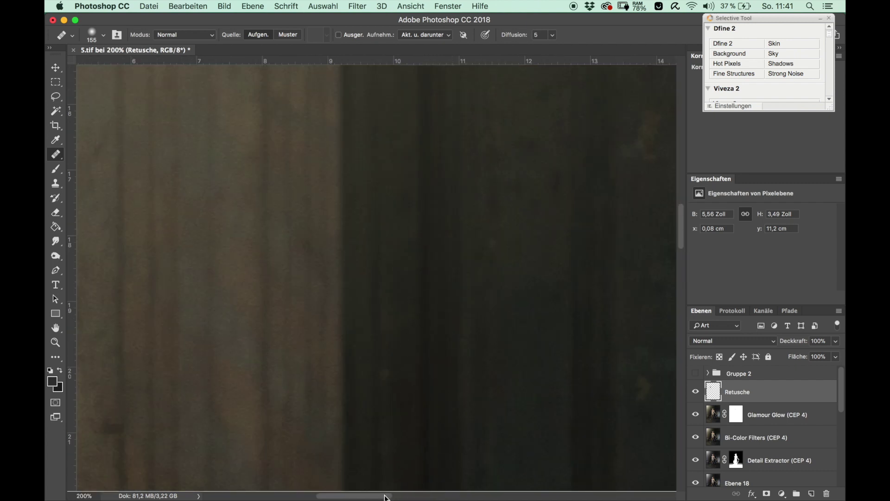
scroll(412, 463, right, 10)
drag(112, 207, 112, 227)
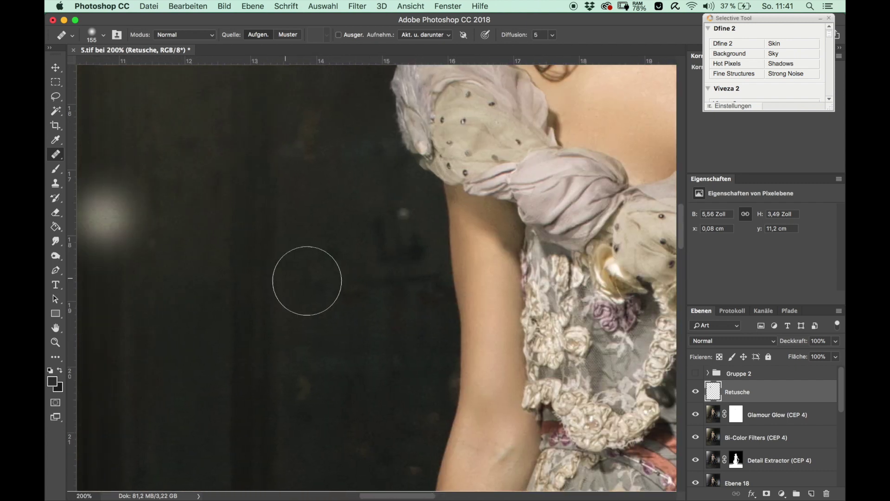
mouse_move(429, 260)
mouse_down()
mouse_move(429, 268)
mouse_move(370, 267)
mouse_up()
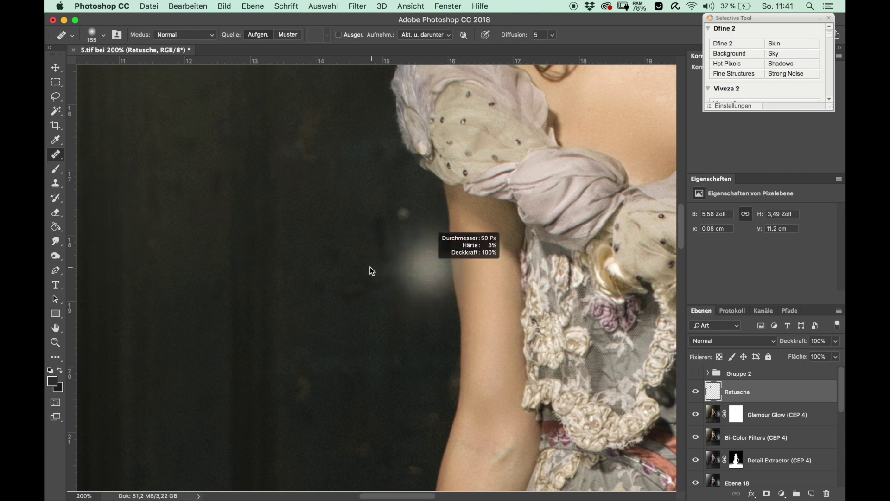
mouse_move(427, 236)
mouse_down()
mouse_move(431, 215)
mouse_move(433, 264)
mouse_up()
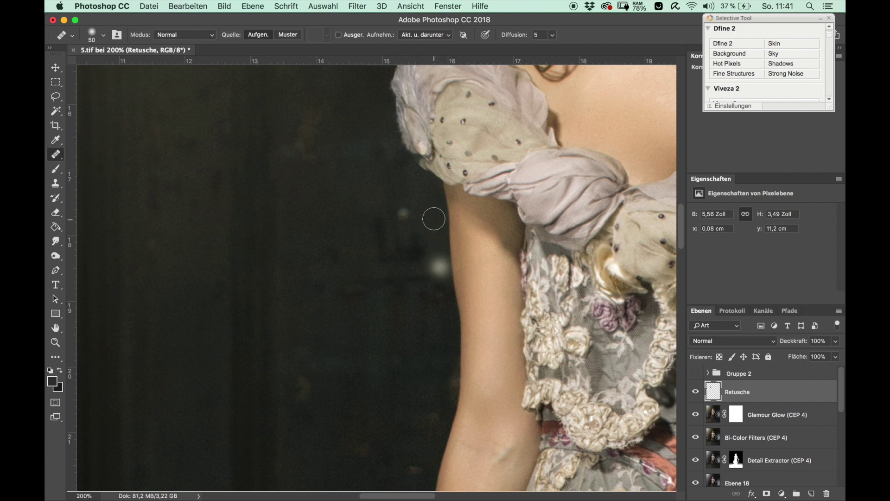
drag(432, 214, 426, 207)
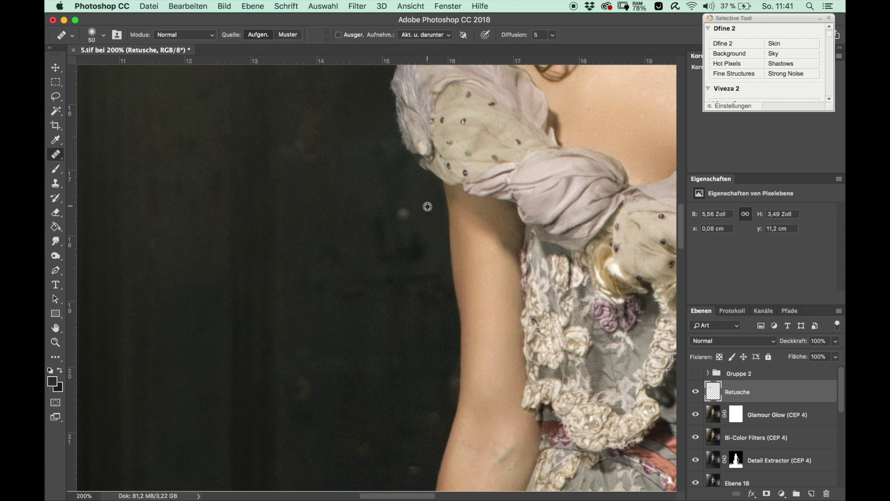
- Smooth the upper arm's outer edge, then set the Clone Stamp to about 55 px
drag(448, 273, 449, 280)
drag(438, 246, 441, 299)
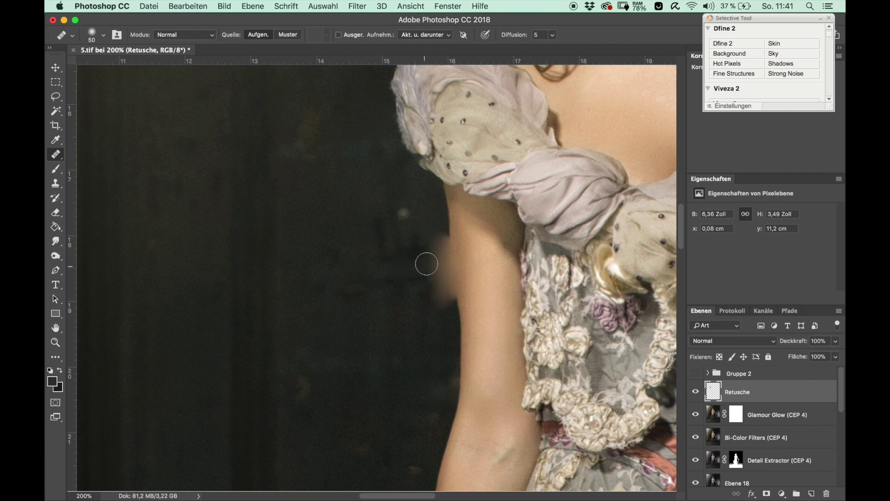
drag(435, 238, 440, 248)
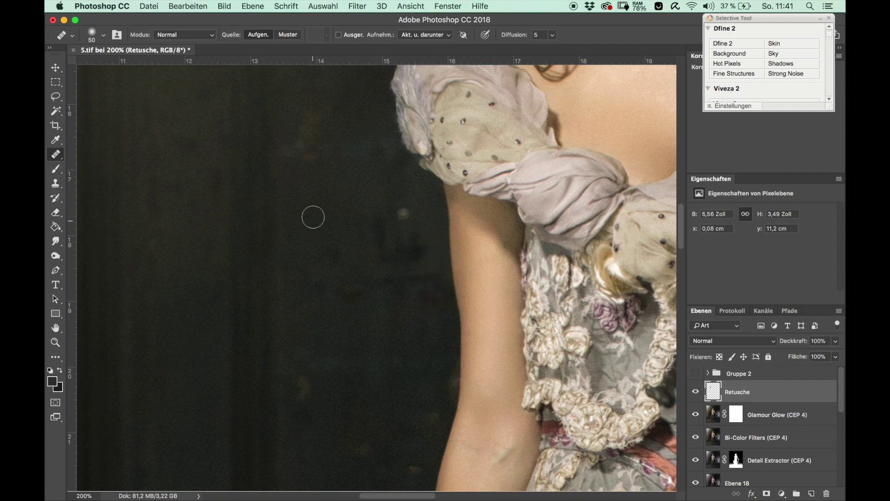
click(55, 183)
mouse_move(431, 234)
mouse_down()
mouse_move(390, 232)
mouse_move(432, 238)
mouse_move(429, 255)
mouse_move(431, 219)
mouse_up()
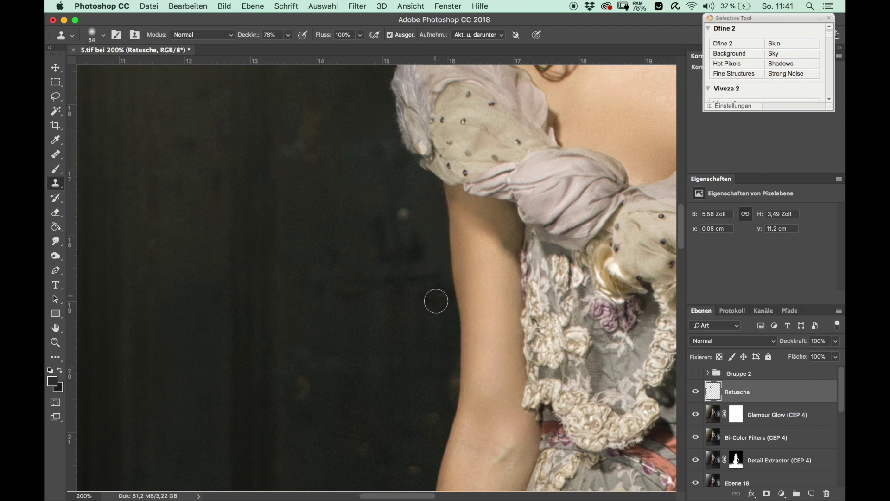
- At 300% zoom, clone-stamp the dark background beside the arm with a smaller brush to smooth its outline
drag(432, 255, 421, 211)
click(433, 207)
key(super+plus)
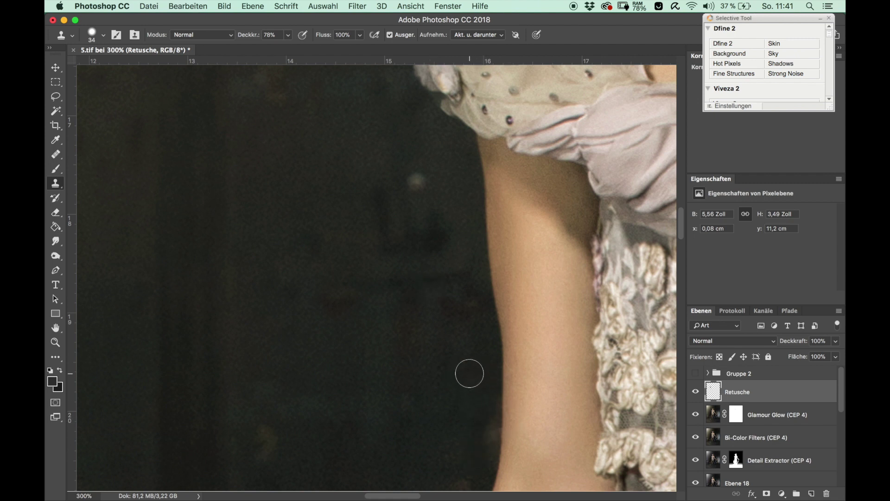
ctrl+alt+click(471, 369)
drag(471, 370, 463, 369)
drag(485, 408, 485, 458)
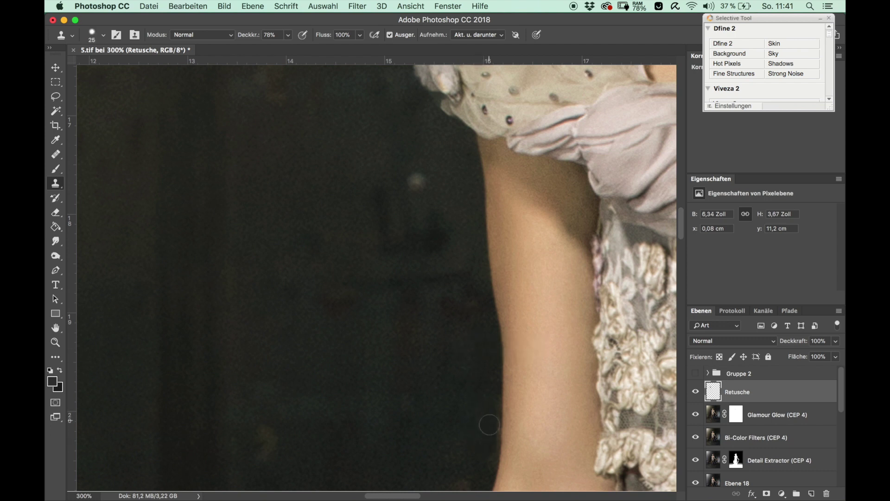
drag(486, 381, 479, 468)
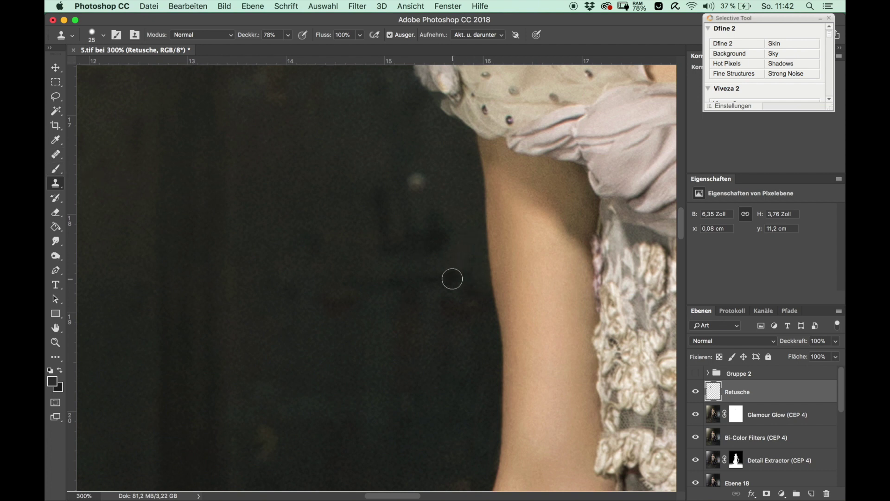
drag(679, 226, 667, 410)
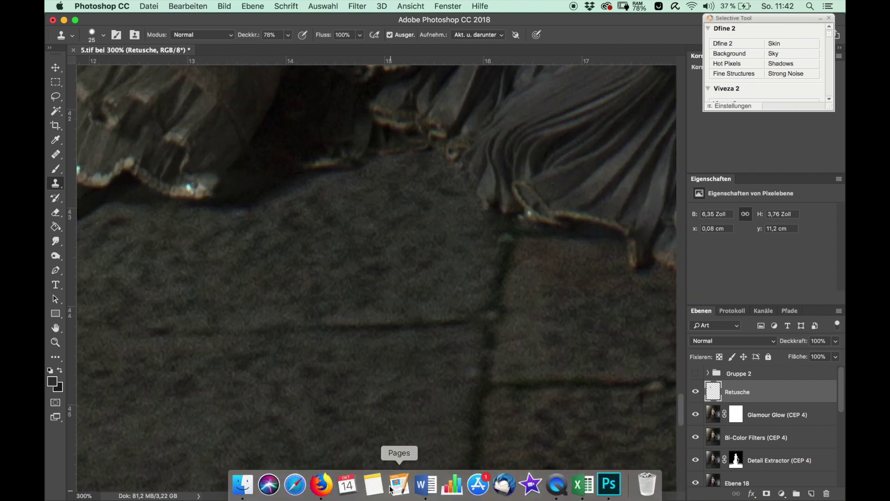
- Heal the orange, green and blue specks and the dark streak on the floor tiles
drag(392, 496, 327, 496)
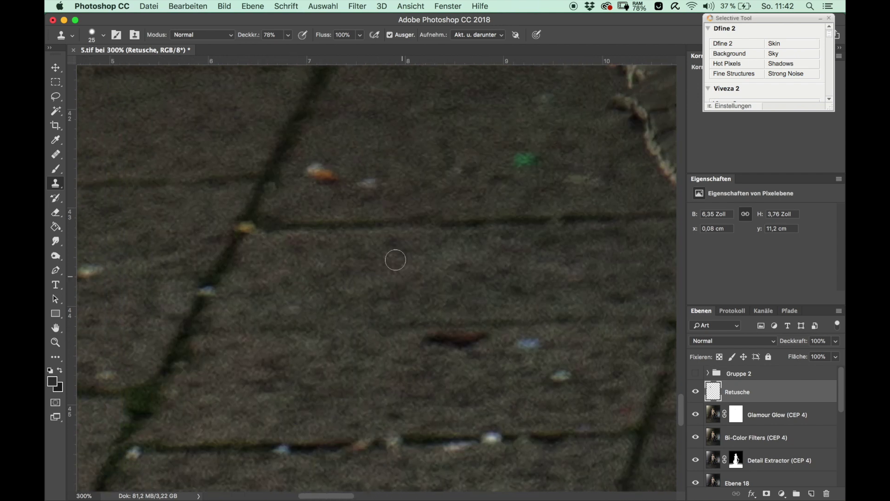
click(58, 154)
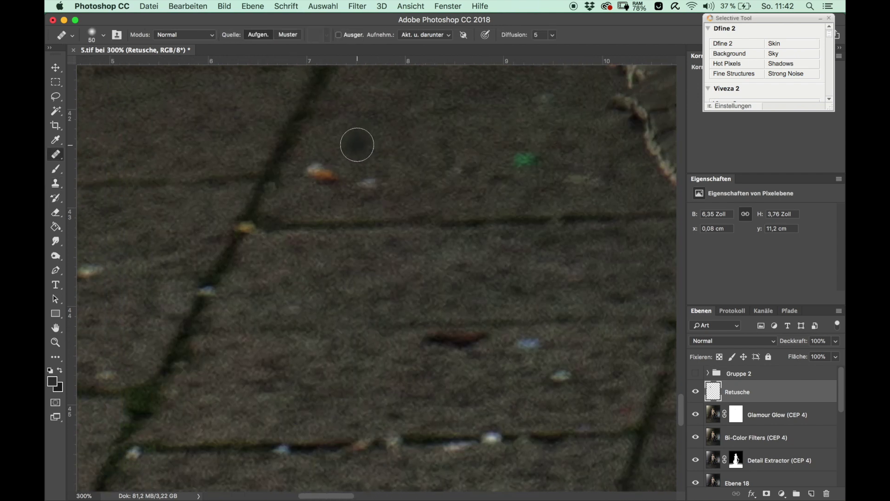
alt+click(361, 142)
drag(322, 171, 368, 184)
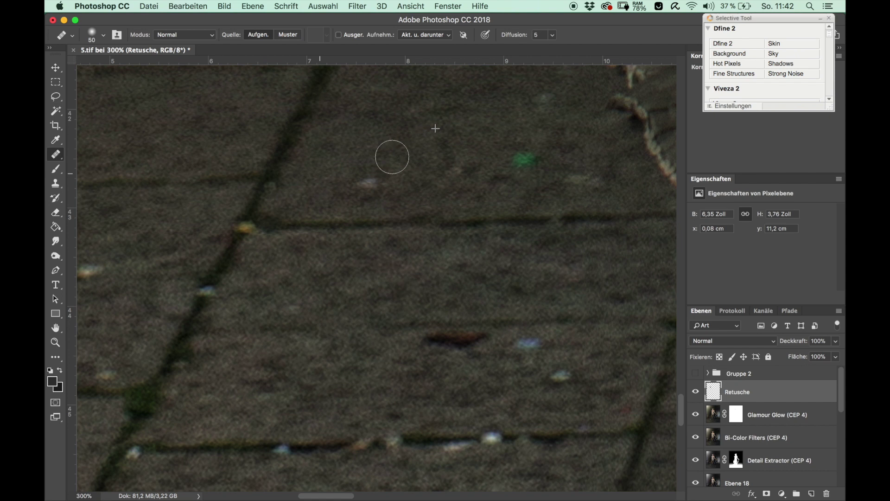
drag(505, 159, 528, 160)
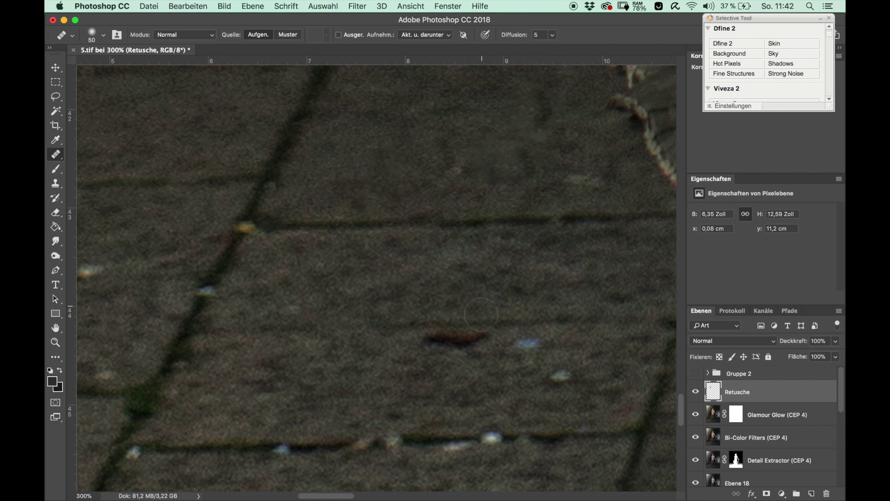
alt+click(462, 287)
drag(457, 338, 482, 339)
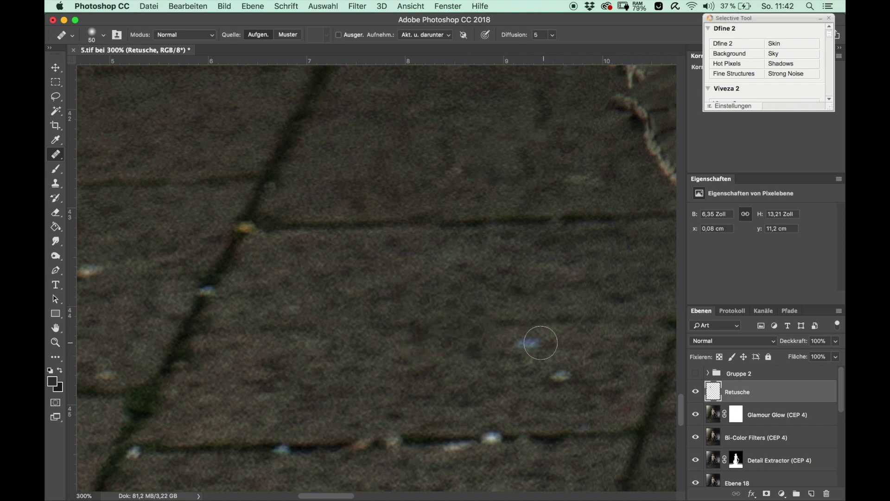
drag(541, 344, 576, 336)
click(562, 376)
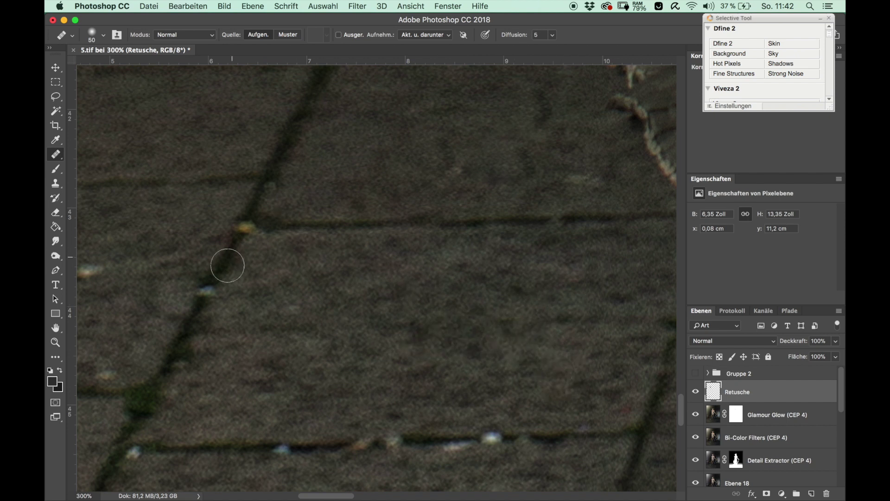
- Clone out the blue speck and bright specks along the pavement cracks, then zoom out
click(55, 183)
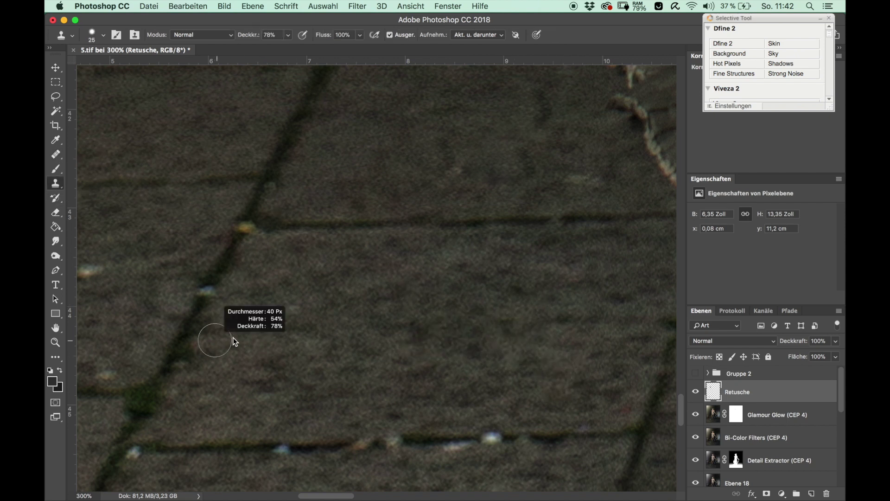
alt+click(182, 326)
drag(208, 290, 204, 290)
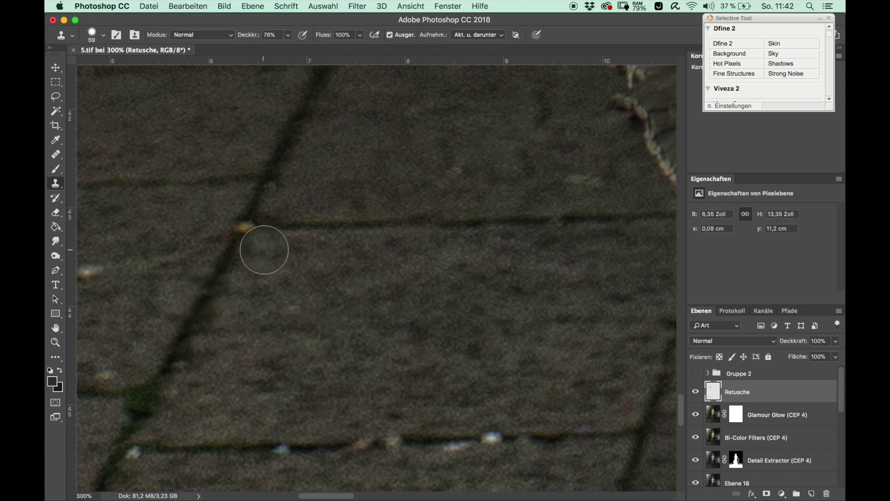
drag(277, 264, 260, 262)
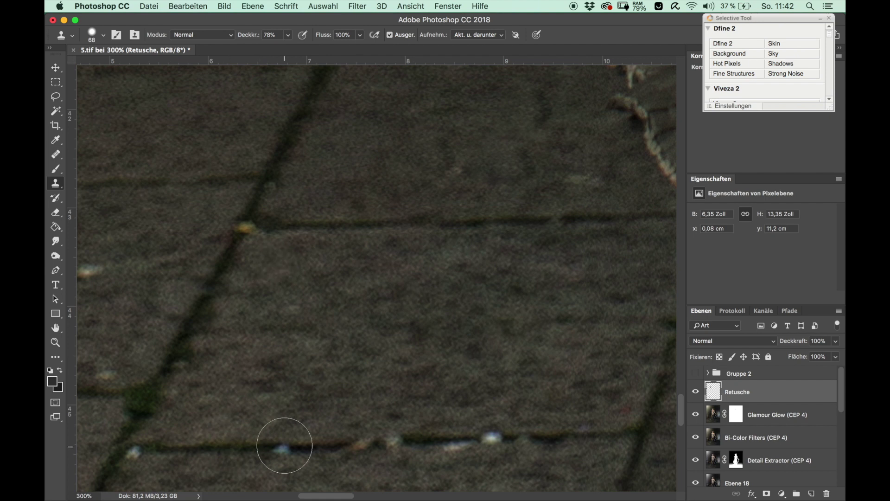
drag(354, 440, 506, 432)
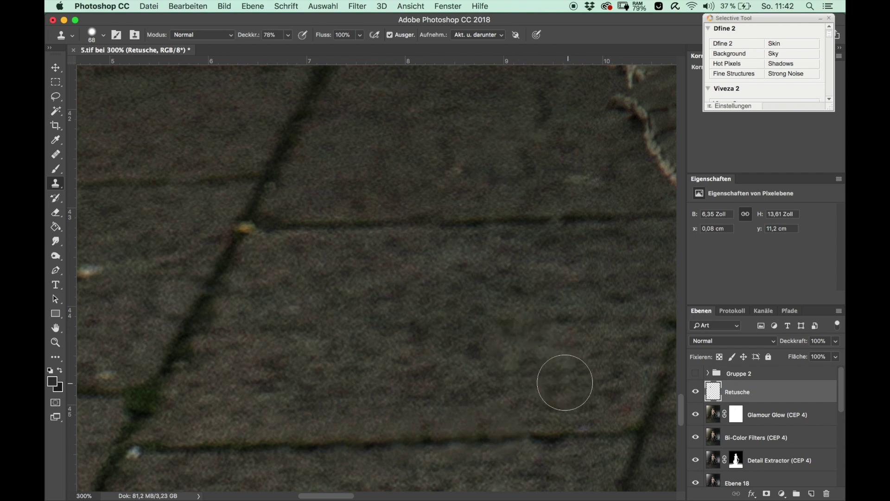
drag(550, 366, 545, 371)
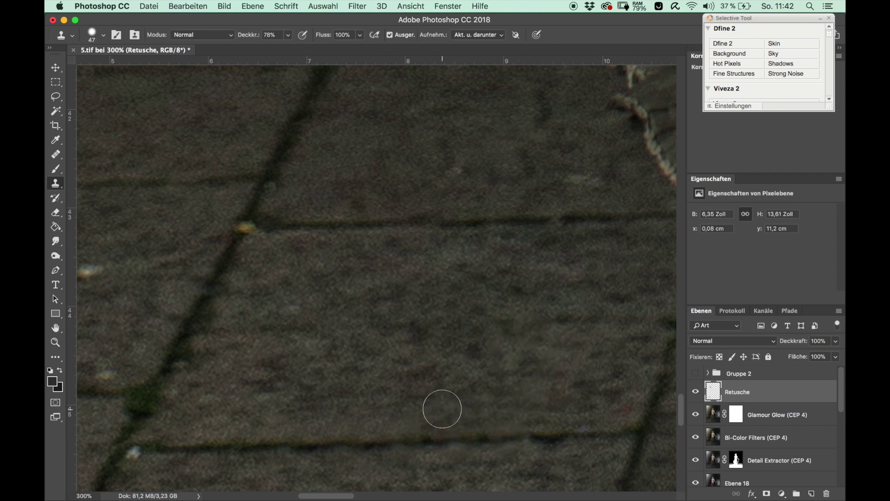
key(super+minus)
key(super+minus)
key(super+minus)
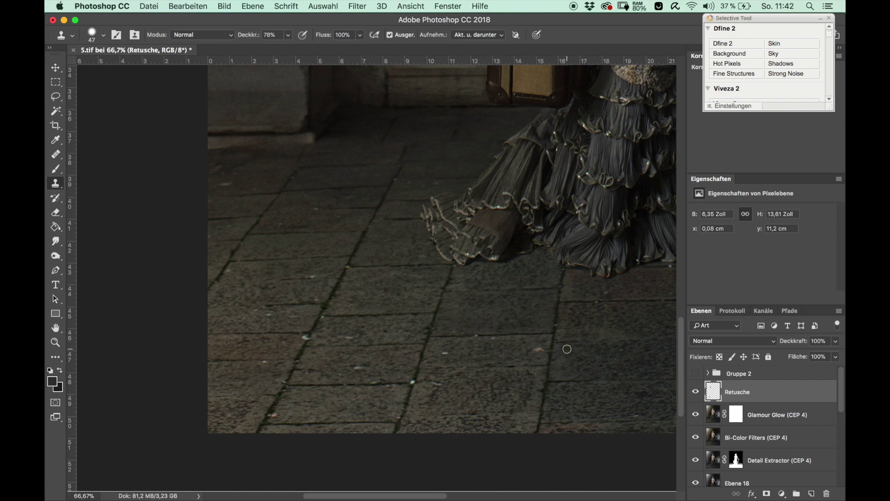
key(super+minus)
key(super+minus)
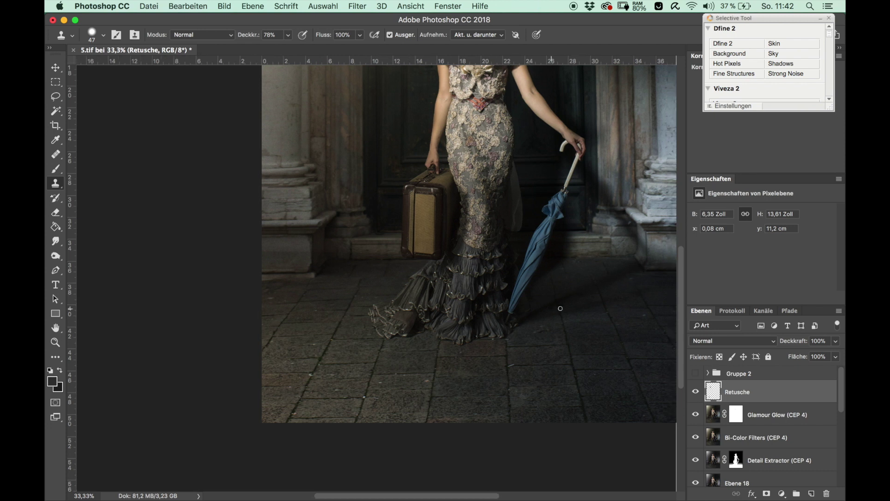
scroll(560, 308, up, 5)
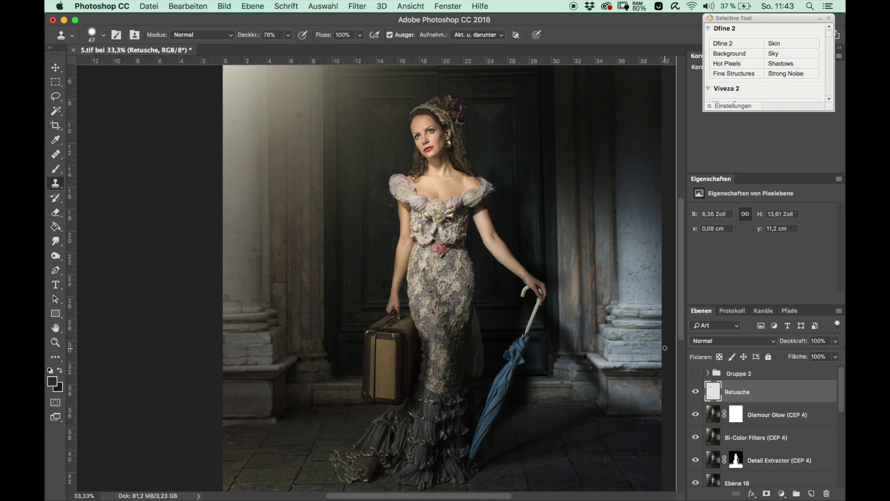
key(super+minus)
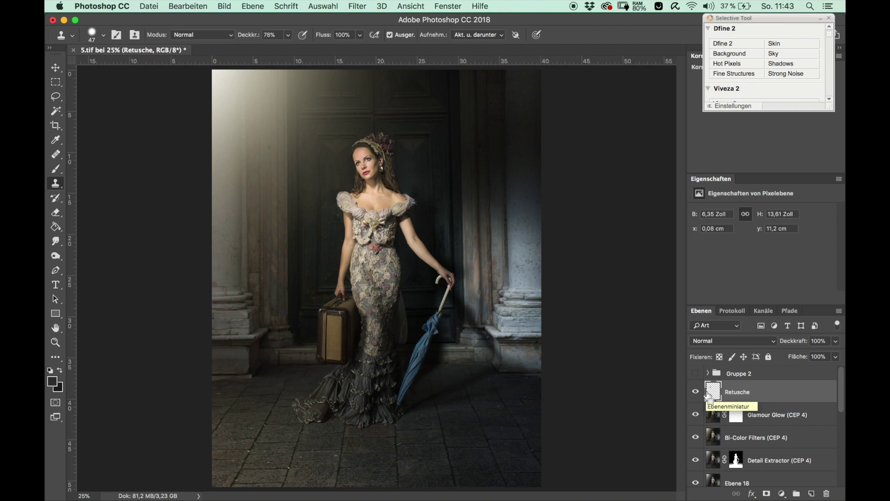
- Stamp visible layers into Ebene 19 and apply Rauschen reduzieren at strength 10
key(ctrl+alt+shift+e)
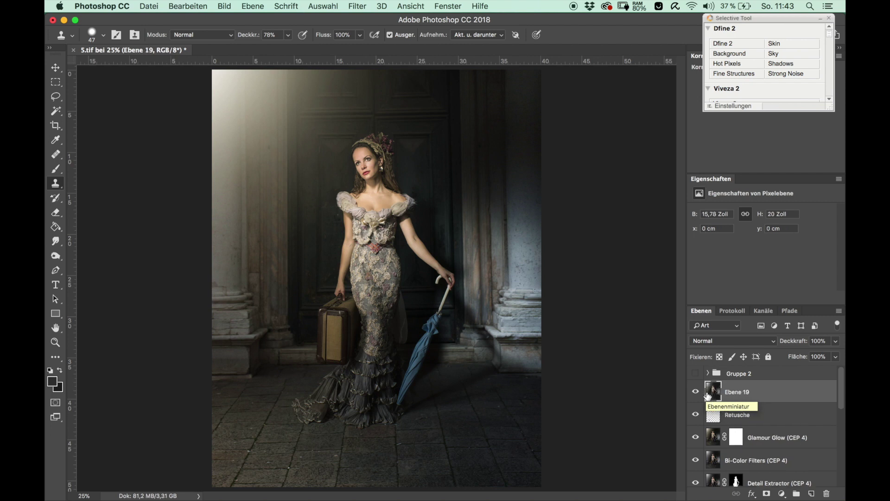
click(356, 7)
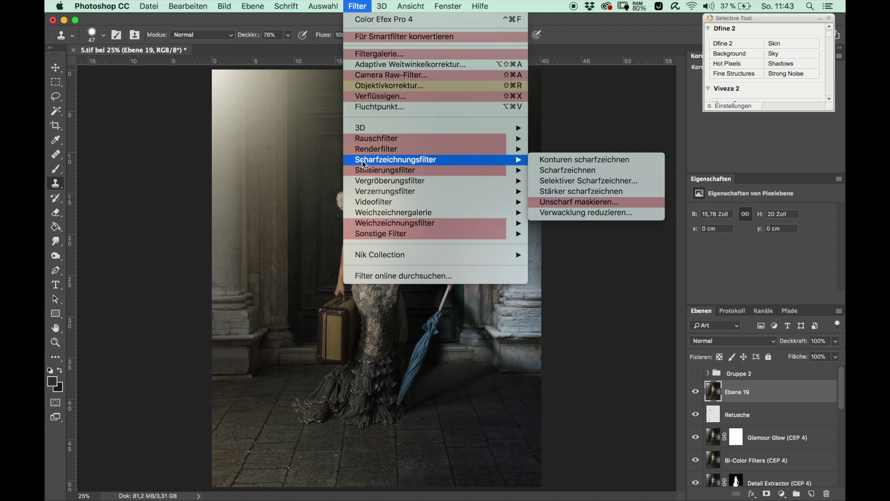
mouse_move(376, 138)
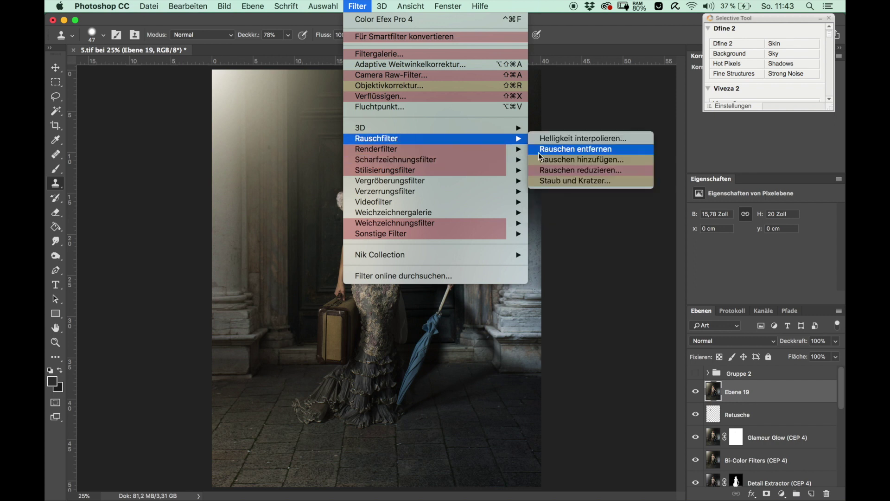
click(544, 171)
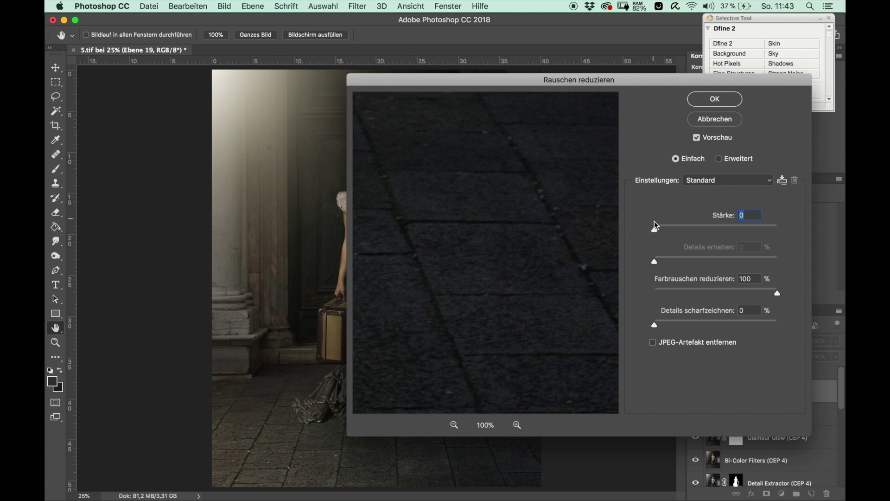
drag(655, 227, 845, 234)
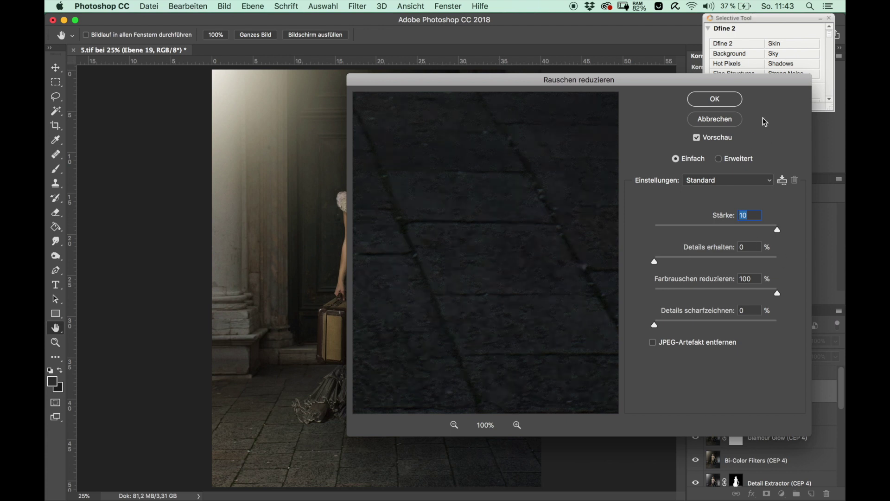
click(726, 101)
- Apply the Korneffekt filter to Ebene 19 in Anisotrop mode
click(362, 8)
click(361, 6)
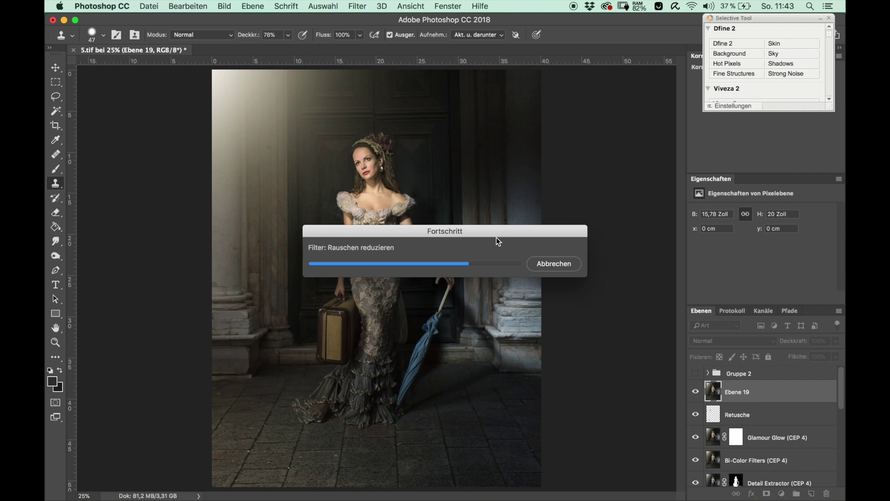
click(369, 6)
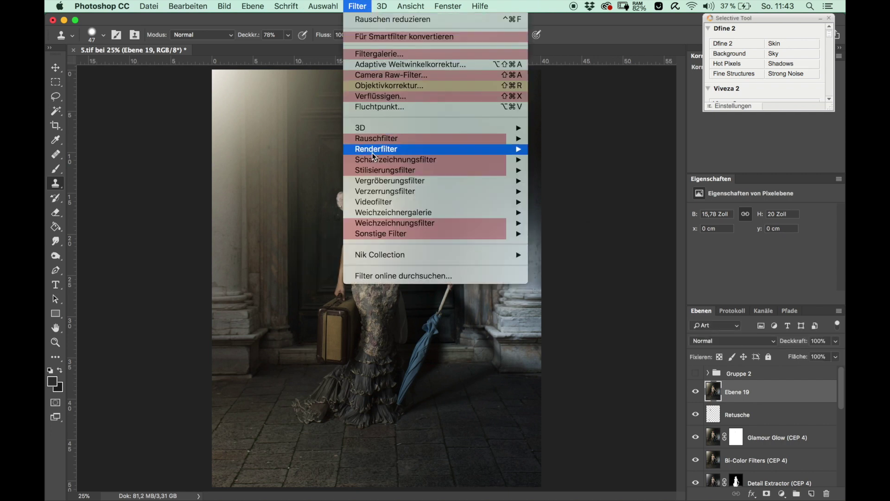
mouse_move(384, 170)
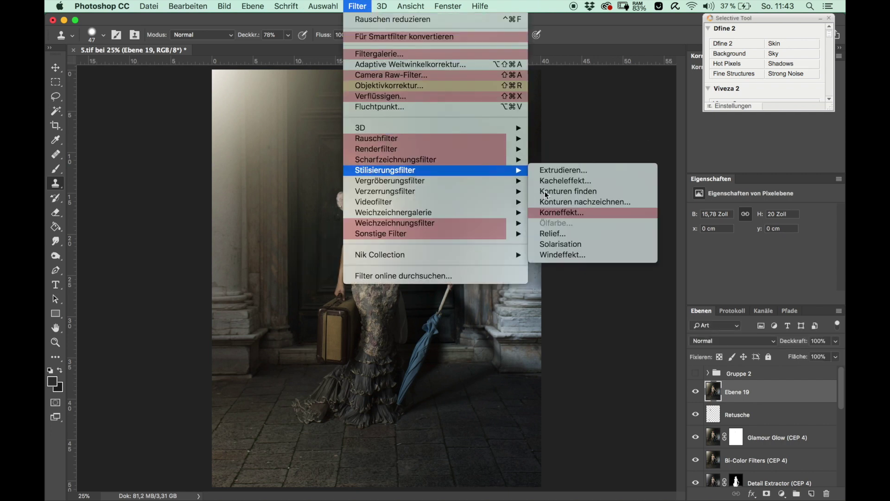
click(586, 213)
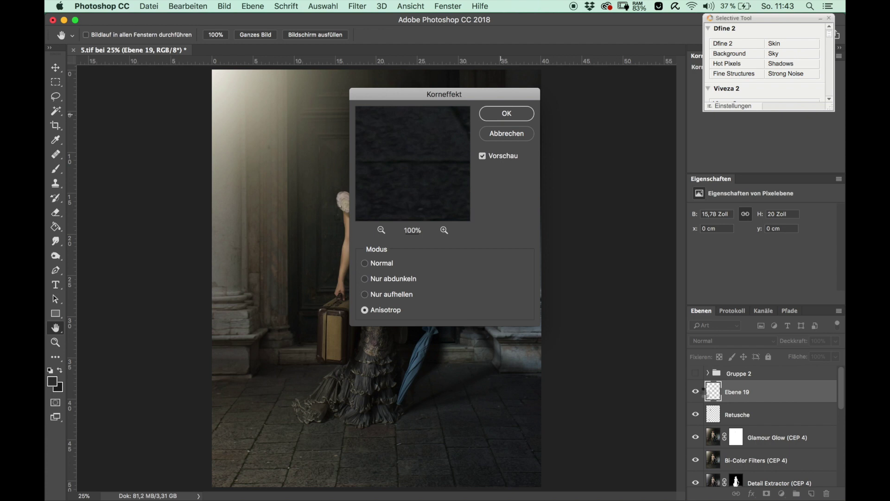
key(Return)
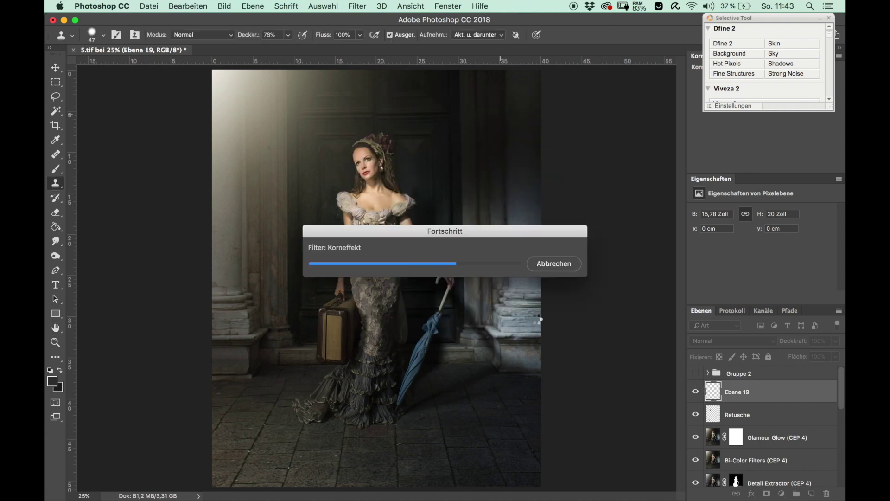
scroll(389, 276, up, 2)
scroll(389, 277, up, 1)
- Toggle Ebene 19 on and off to compare the painterly effect, leaving it hidden
scroll(388, 276, up, 1)
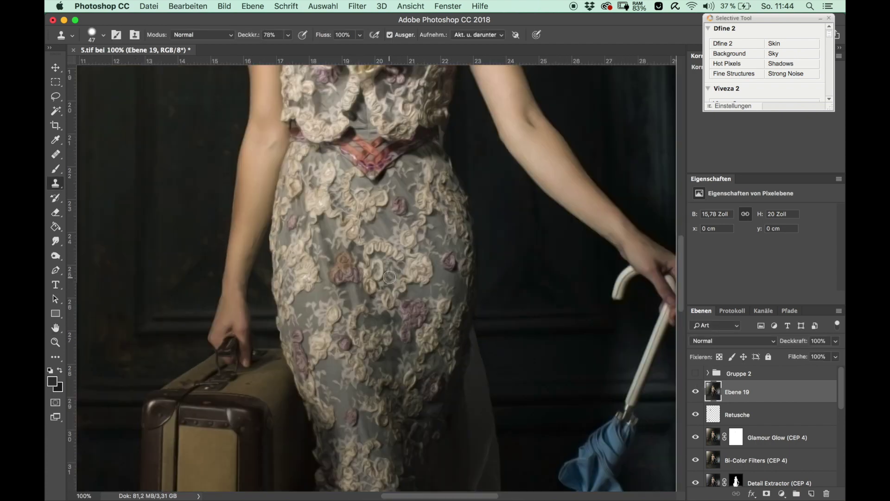
click(695, 392)
click(696, 392)
click(696, 392)
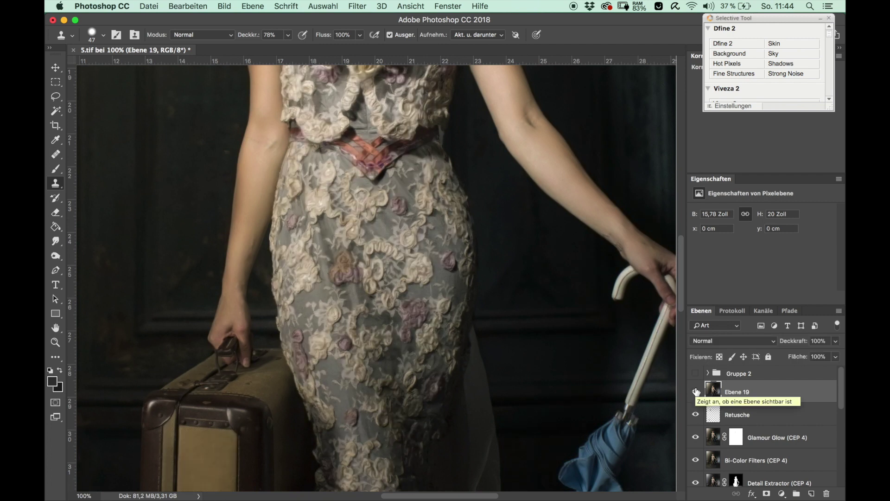
click(696, 391)
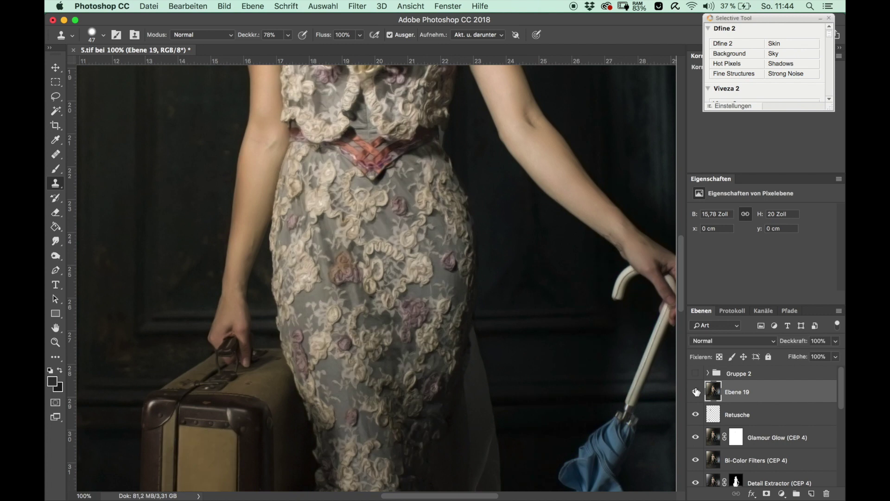
click(696, 392)
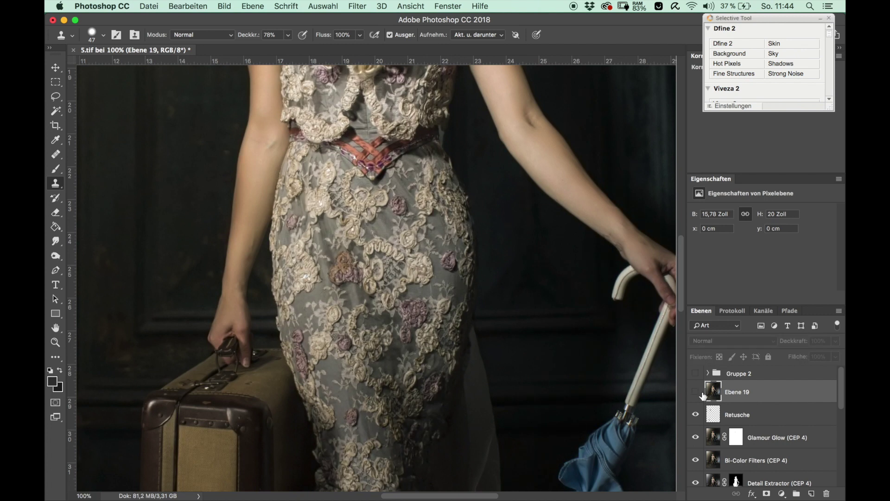
- With Retusche active and Ebene 19 hidden, stamp visible layers into Ebene 20
click(755, 415)
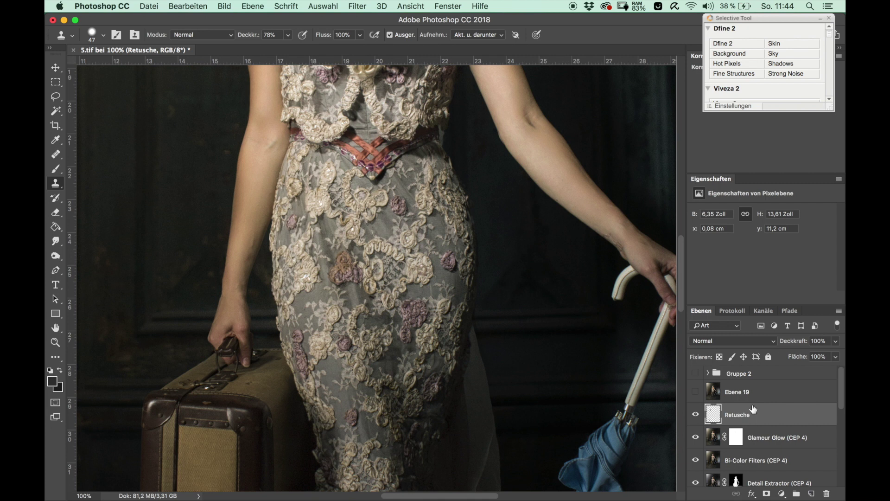
click(746, 392)
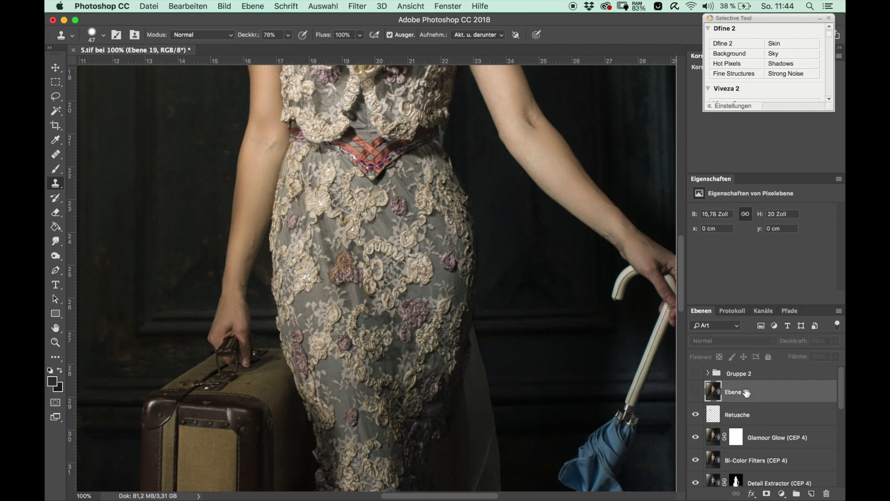
click(696, 393)
click(732, 419)
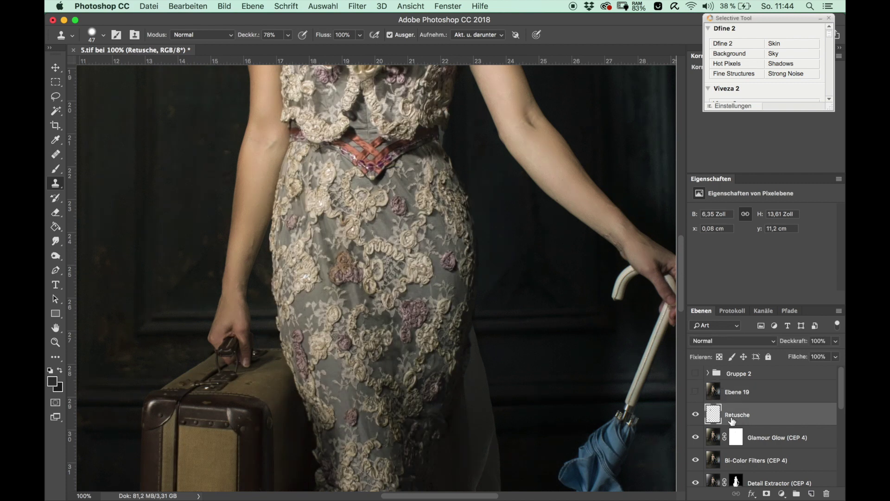
key(ctrl+alt+shift+e)
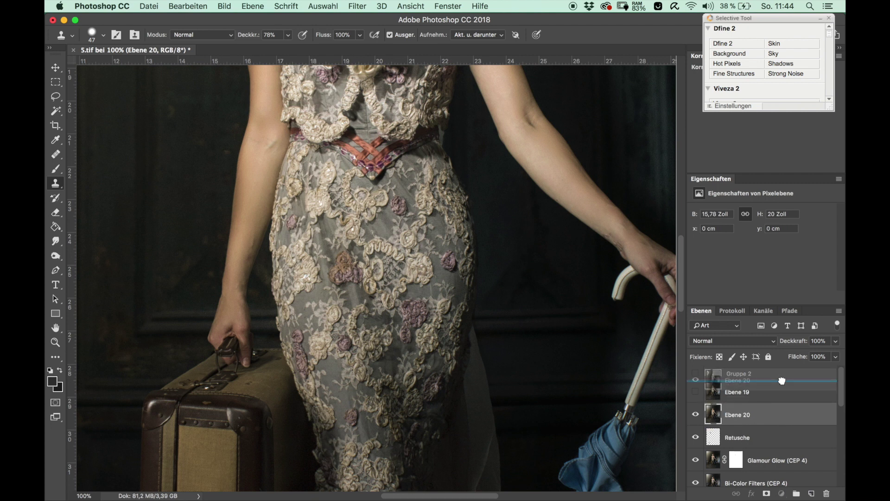
- Move Ebene 20 above Ebene 19 and rename them Schärfe and malerisch
drag(783, 417, 782, 381)
double_click(735, 416)
text(malerisch)
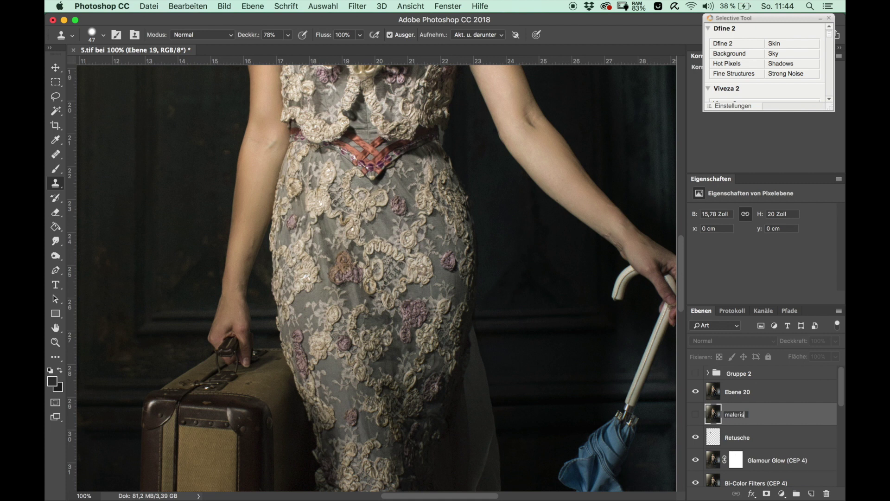
key(Return)
click(695, 415)
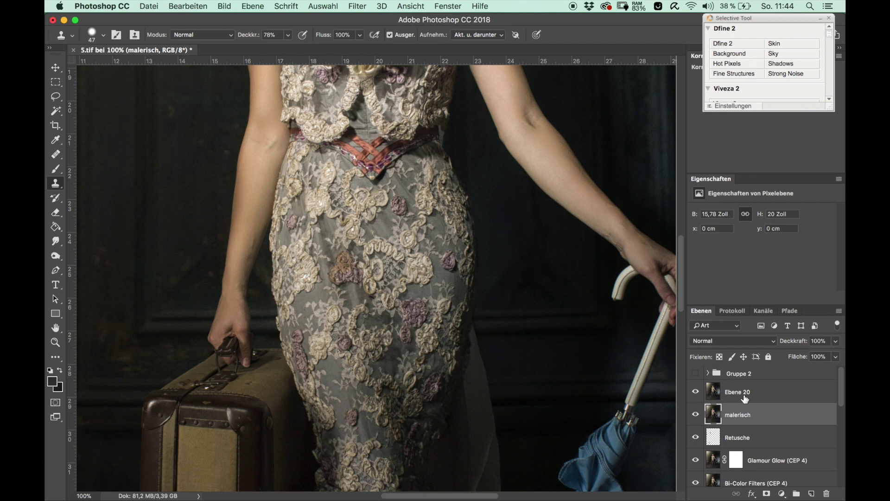
double_click(744, 397)
text(Sch)
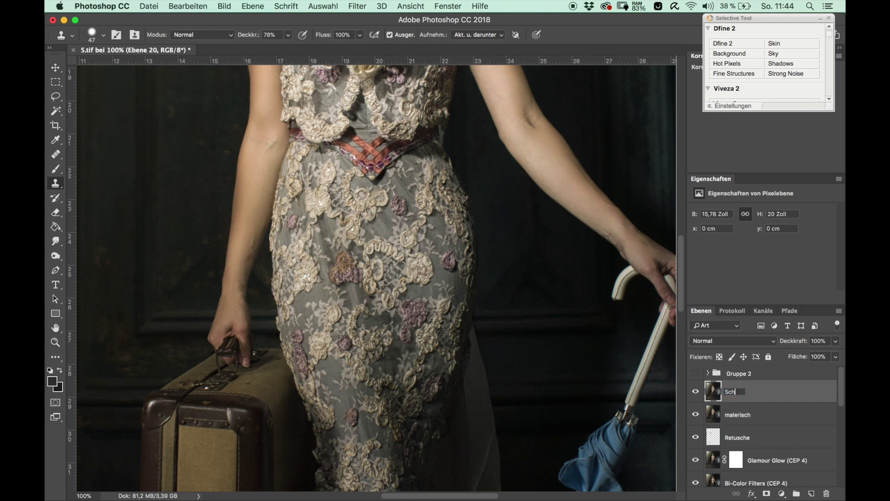
text(ärfe)
key(Return)
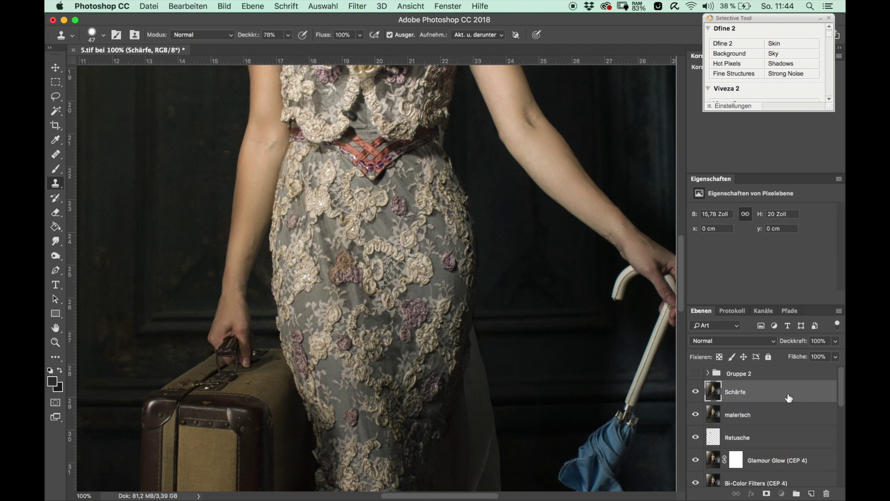
- Apply a Hochpass filter to Schärfe and blend it as Ineinanderkopieren
click(357, 6)
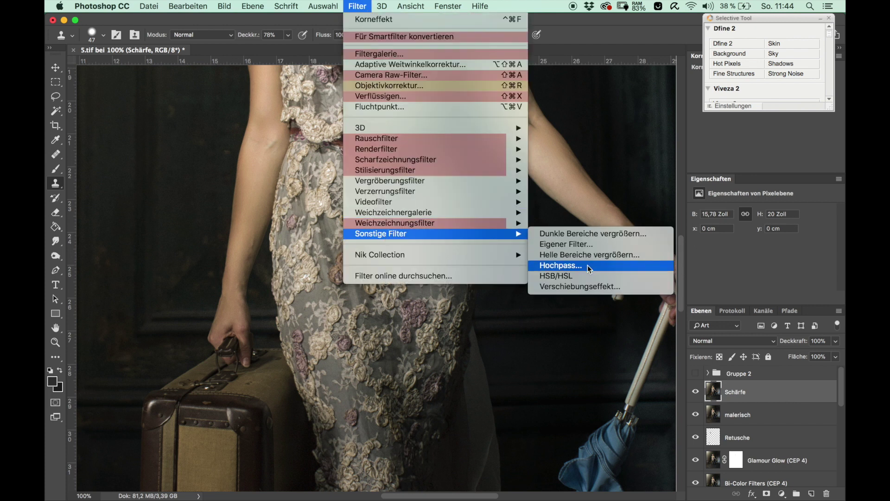
click(587, 265)
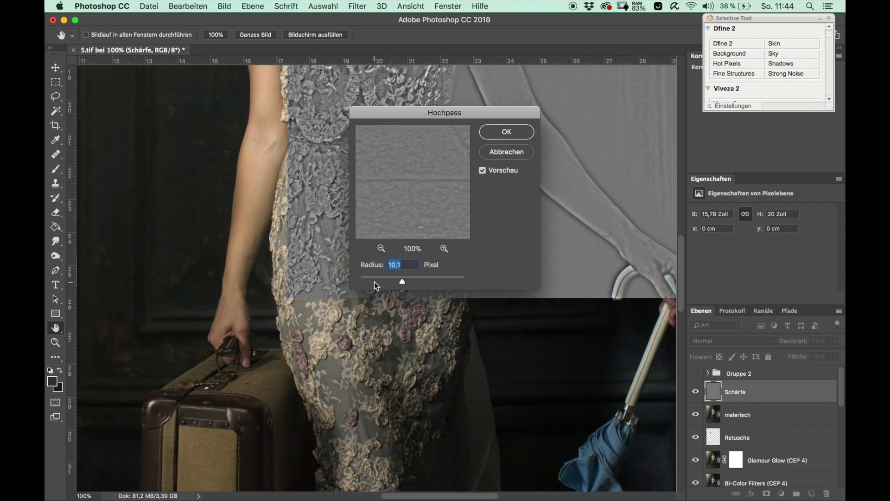
click(374, 282)
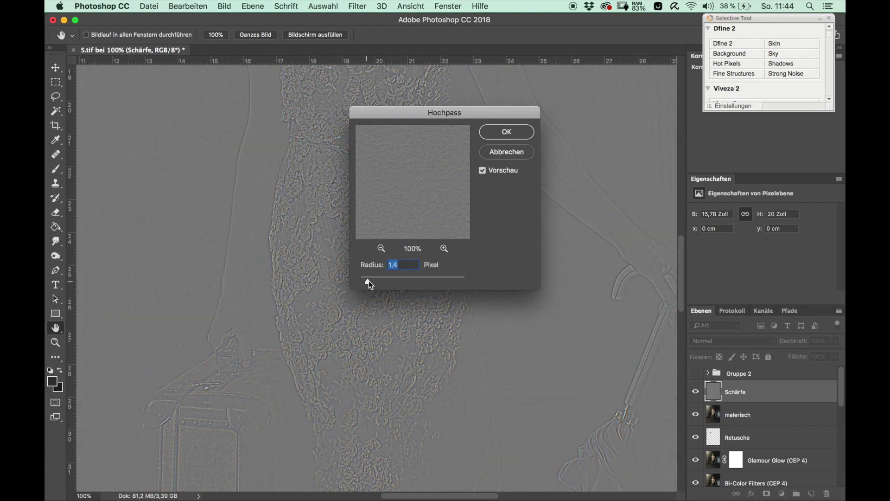
click(523, 134)
click(771, 341)
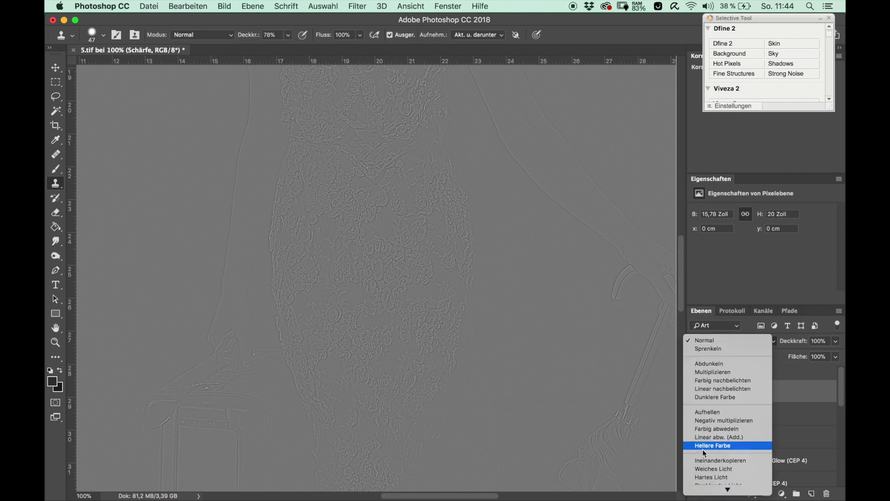
click(711, 466)
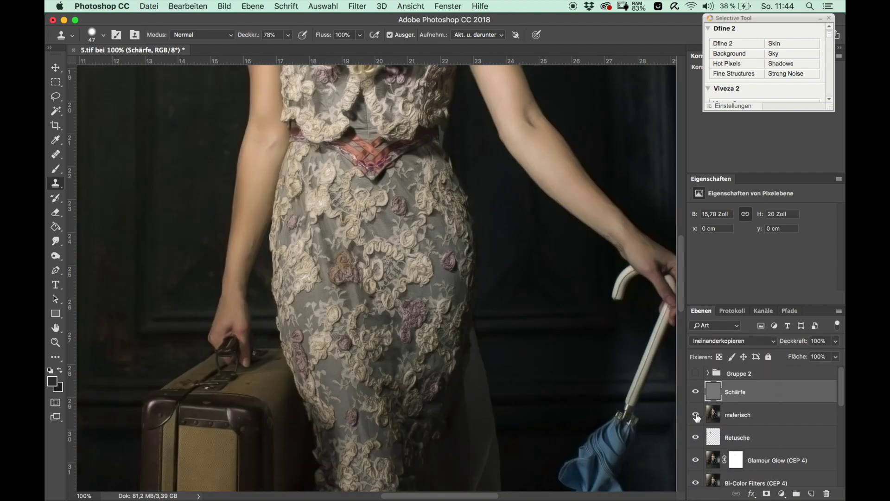
click(696, 415)
click(696, 393)
click(695, 393)
click(695, 393)
- Lower malerisch to 62% opacity and group it with Schärfe
drag(685, 304, 684, 243)
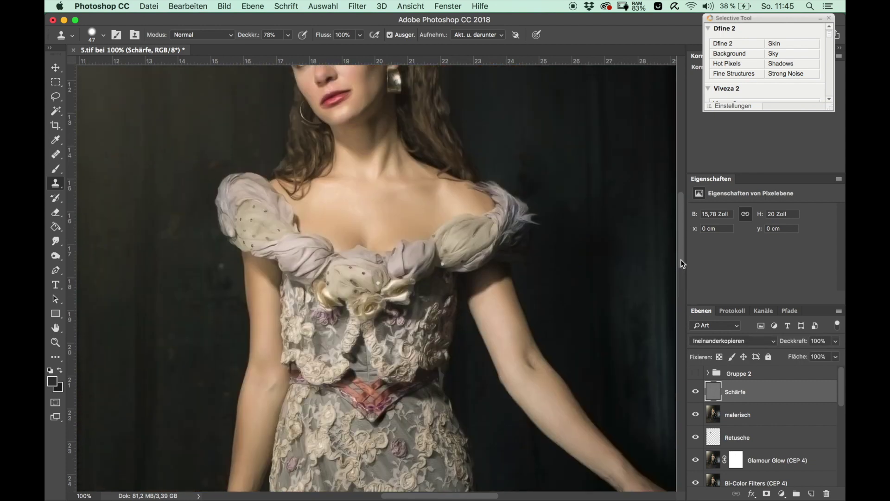
click(756, 420)
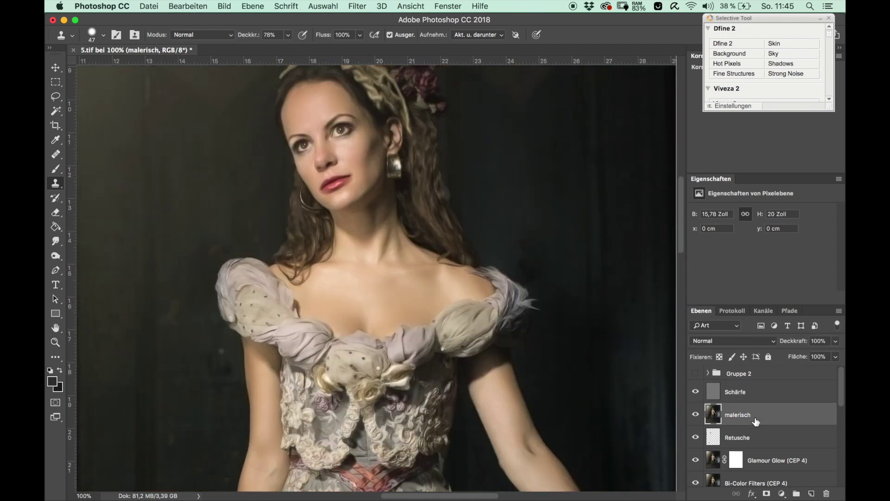
drag(794, 341, 777, 343)
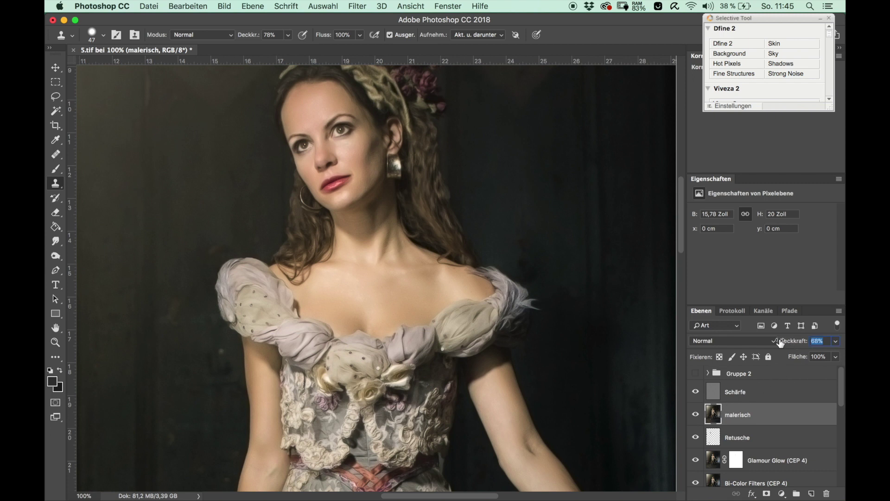
click(751, 396)
shift+click(754, 417)
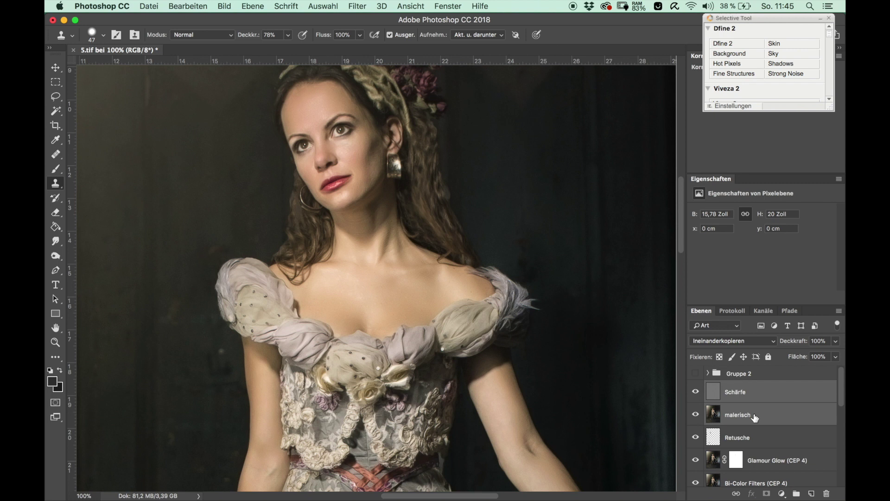
key(ctrl+g)
- Name the group malerisch and stamp all visible layers into a new Ebene 19
double_click(740, 387)
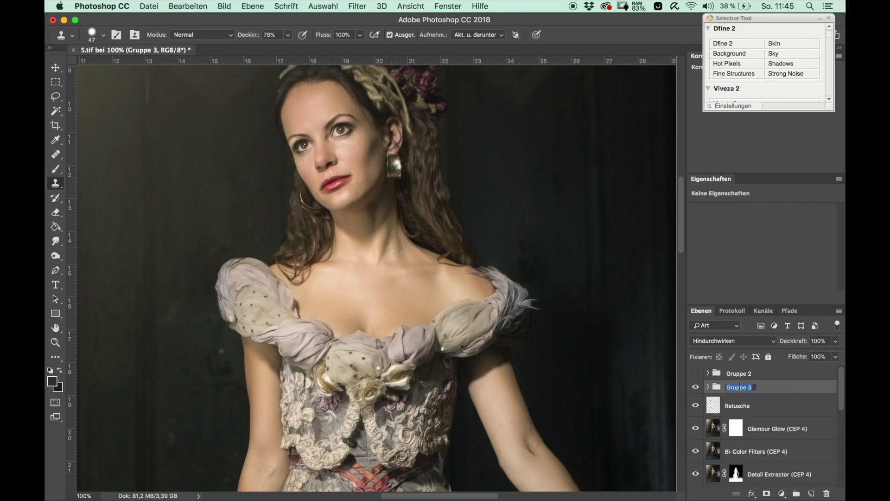
text(malerisch)
key(Return)
key(ctrl+alt+shift+e)
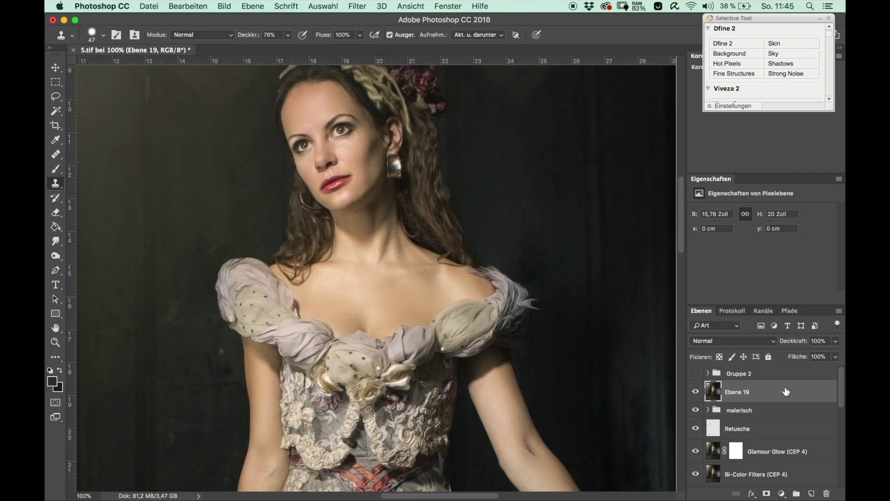
key(ctrl+minus)
key(ctrl+minus)
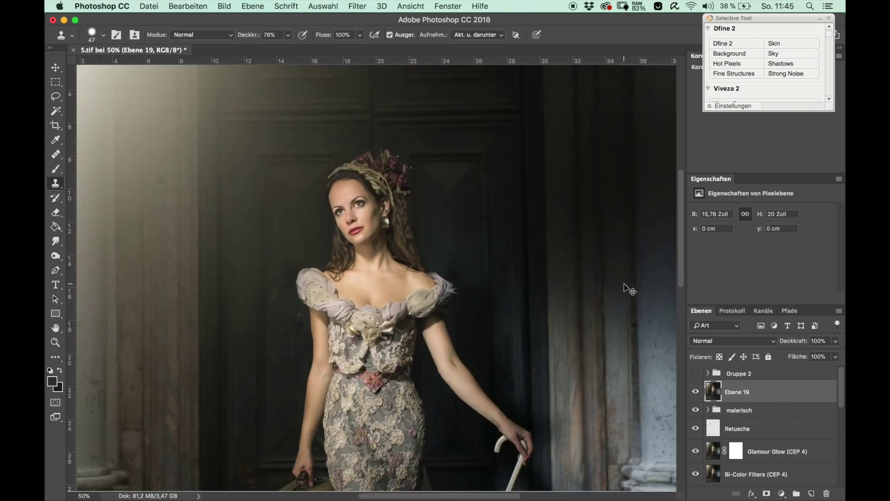
key(ctrl+minus)
key(ctrl+minus)
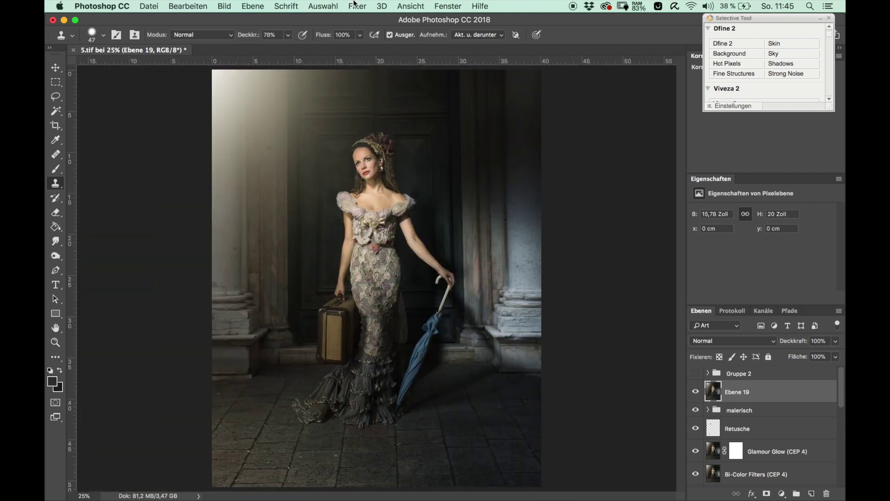
- Add 3% Gaussian monochromatic noise to Ebene 19 and zoom in on the dress
click(356, 6)
mouse_move(377, 138)
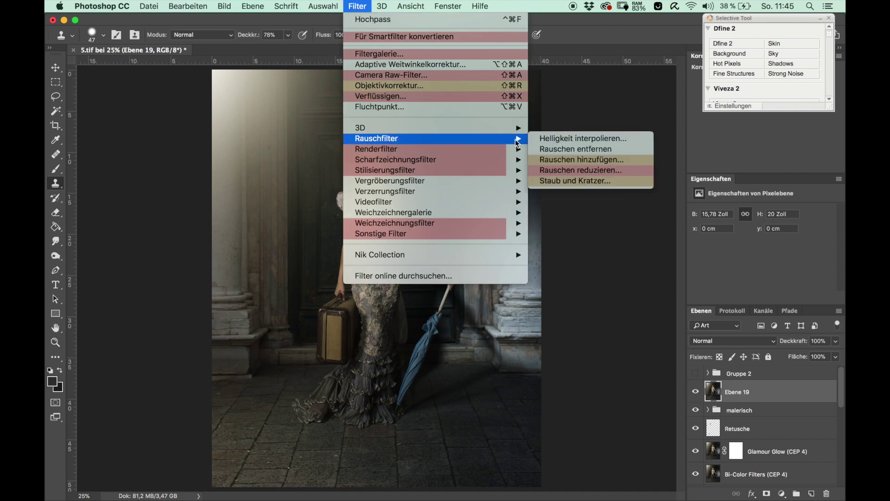
click(593, 160)
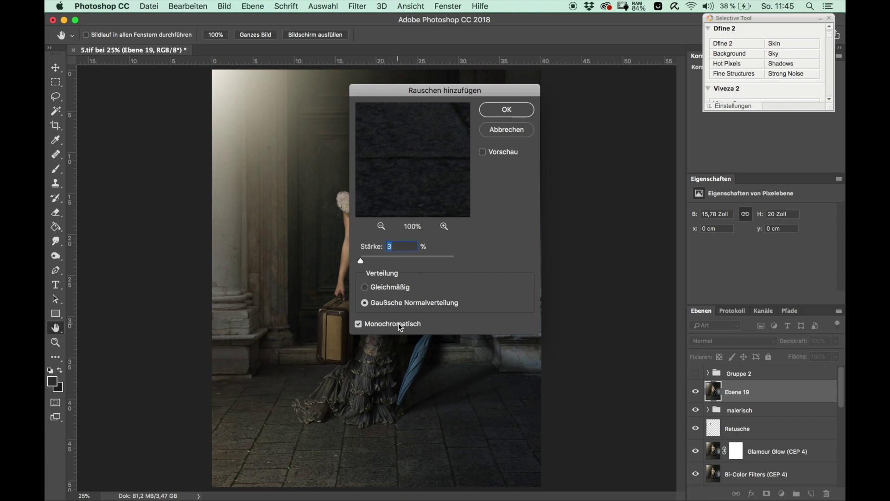
click(516, 111)
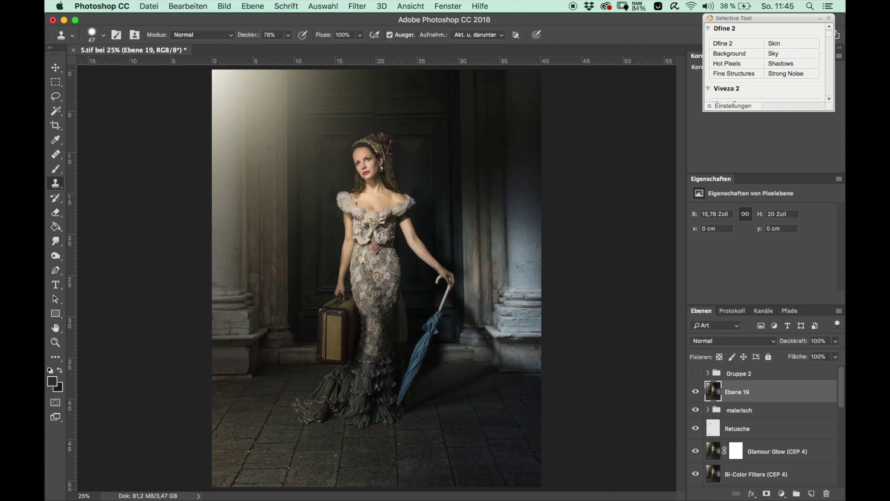
key(super+plus)
key(super+plus)
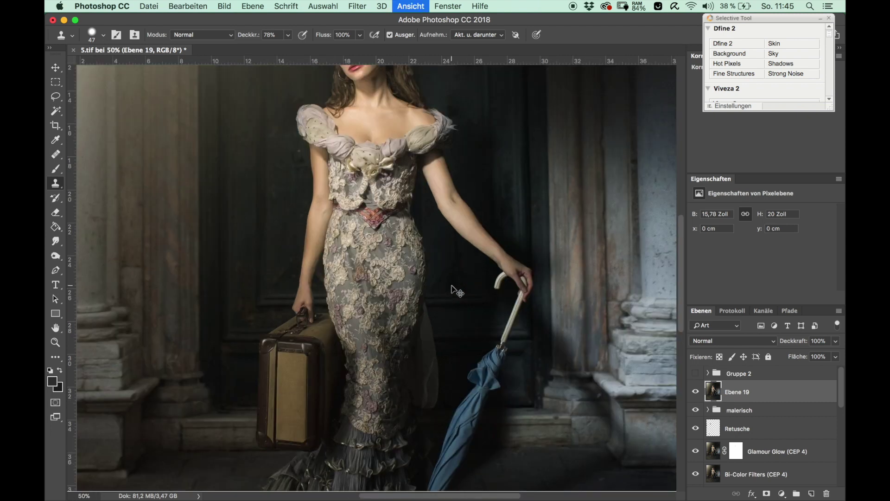
key(super+plus)
key(super+plus)
scroll(403, 158, right, 10)
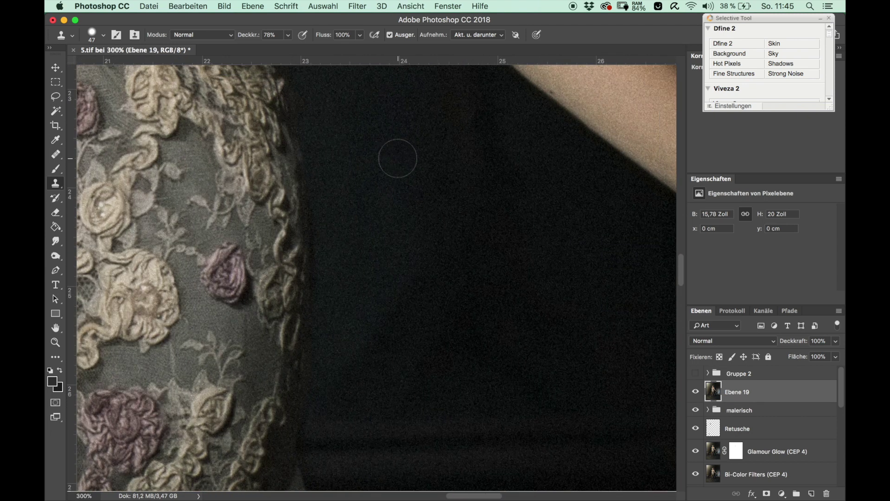
- Toggle the grain layer to compare, leave it hidden, and zoom out to the whole image
click(695, 392)
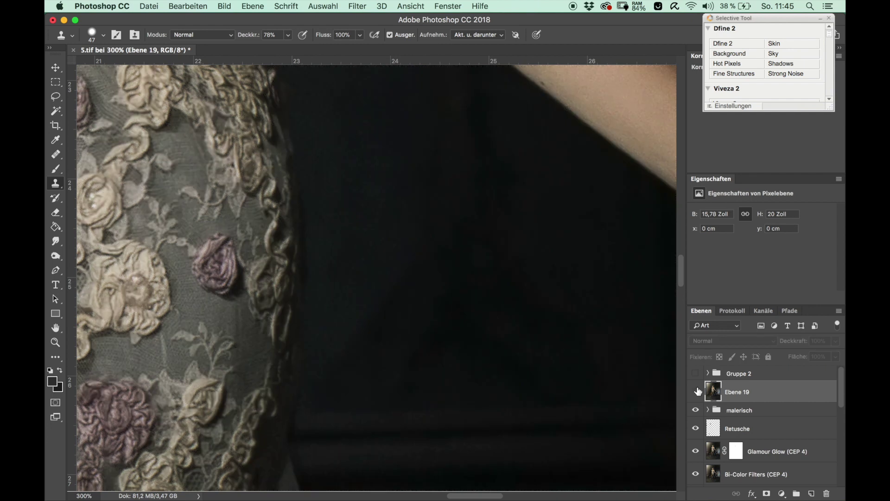
click(696, 392)
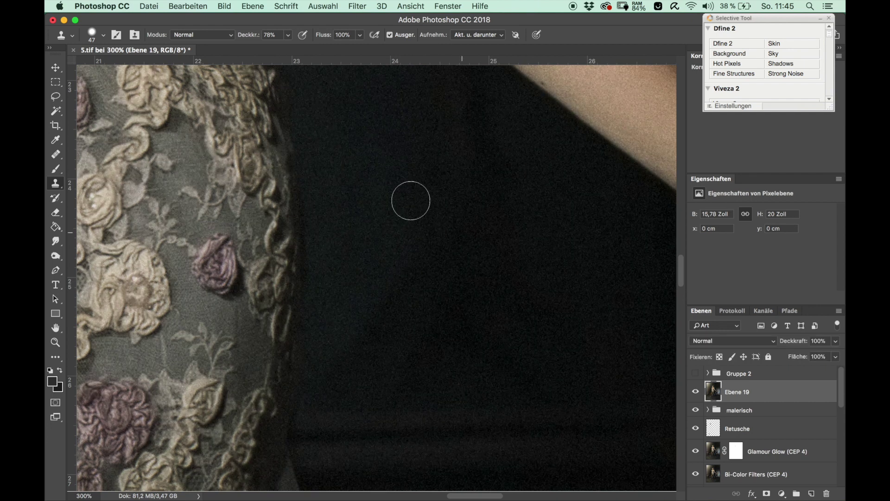
click(696, 393)
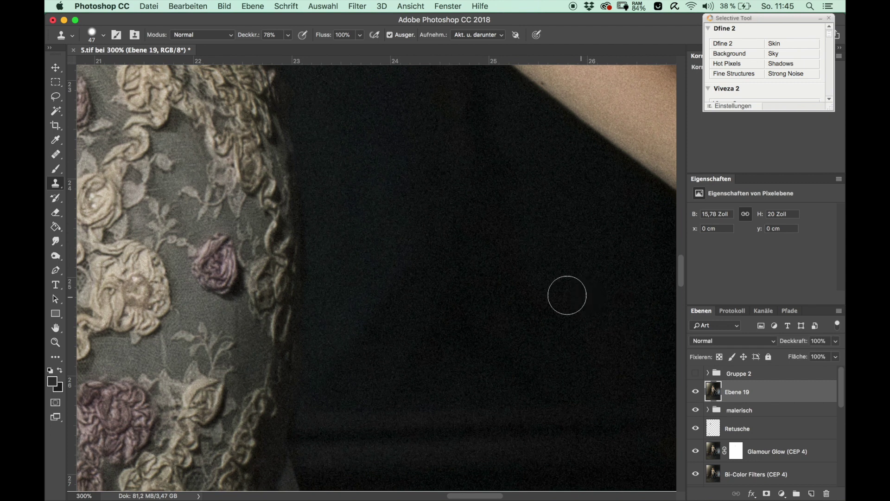
key(super+minus)
key(super+minus)
key(super+minus)
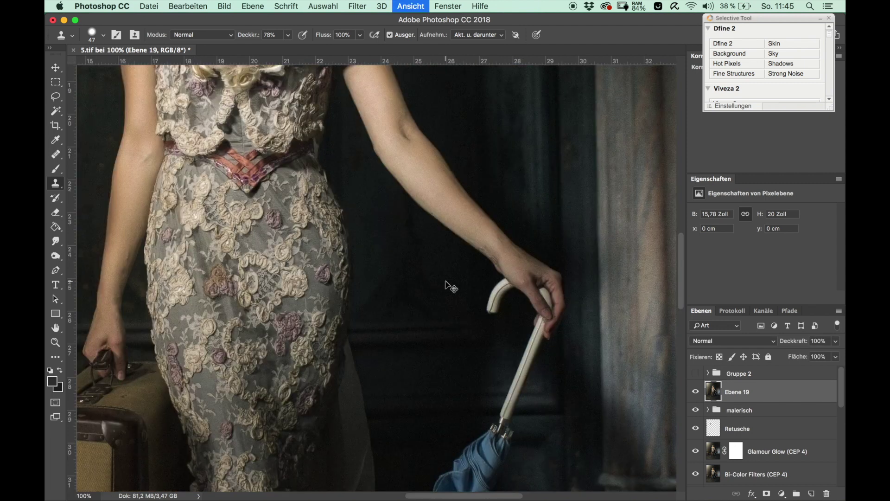
key(super+minus)
key(super+minus)
key(super+minus)
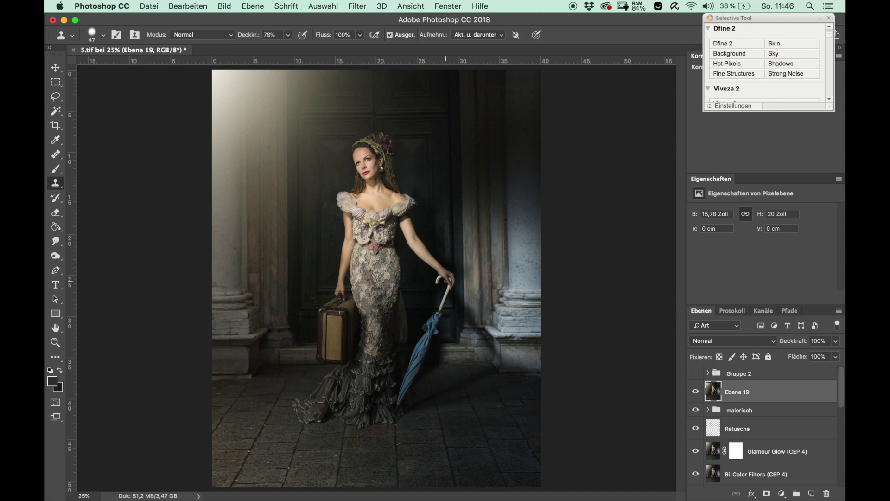
key(super+minus)
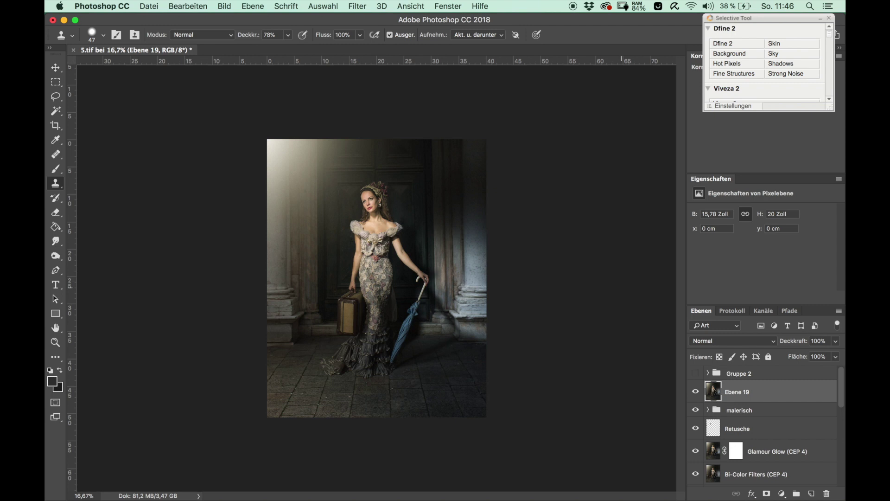
- Compare the original background photo against the full composite
scroll(772, 440, down, 5)
scroll(773, 439, down, 1)
scroll(772, 440, down, 1)
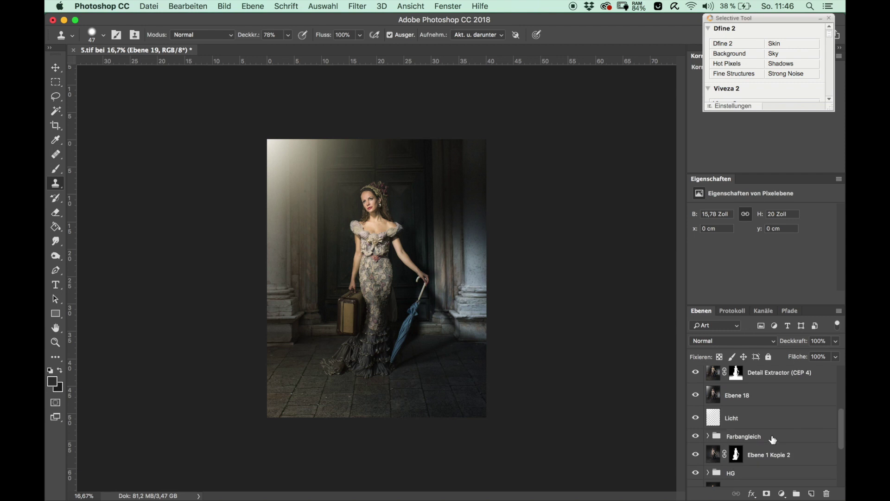
scroll(773, 440, down, 3)
scroll(773, 439, up, 3)
scroll(773, 440, down, 3)
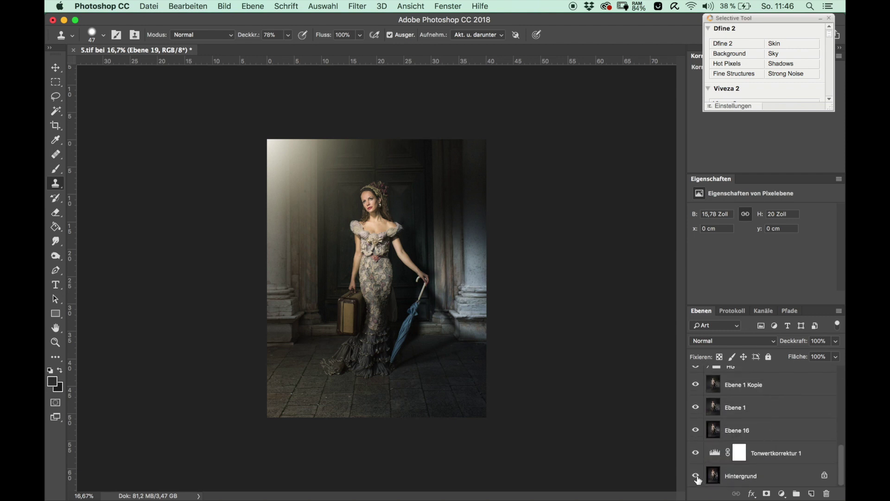
alt+click(696, 476)
alt+click(696, 476)
alt+click(696, 476)
- Turn the Licht gradient, Ebene 18 and Detail Extractor layers back on, comparing Detail Extractor
scroll(774, 391, up, 5)
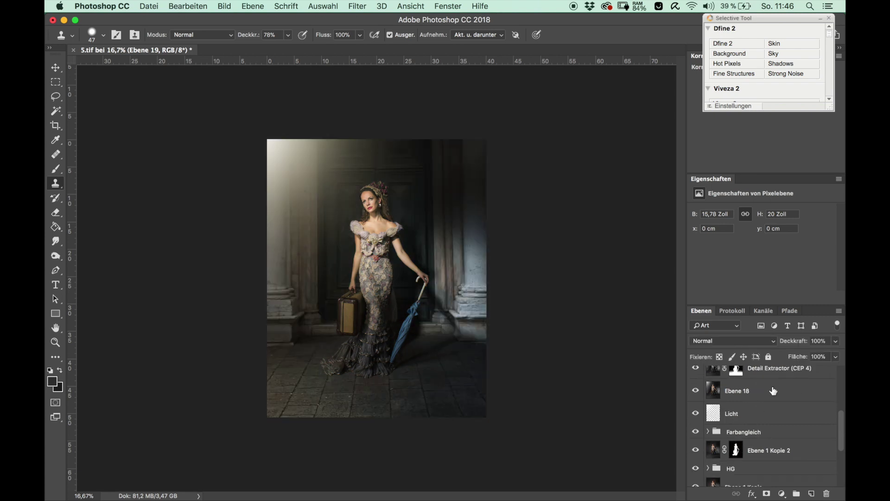
scroll(773, 391, up, 5)
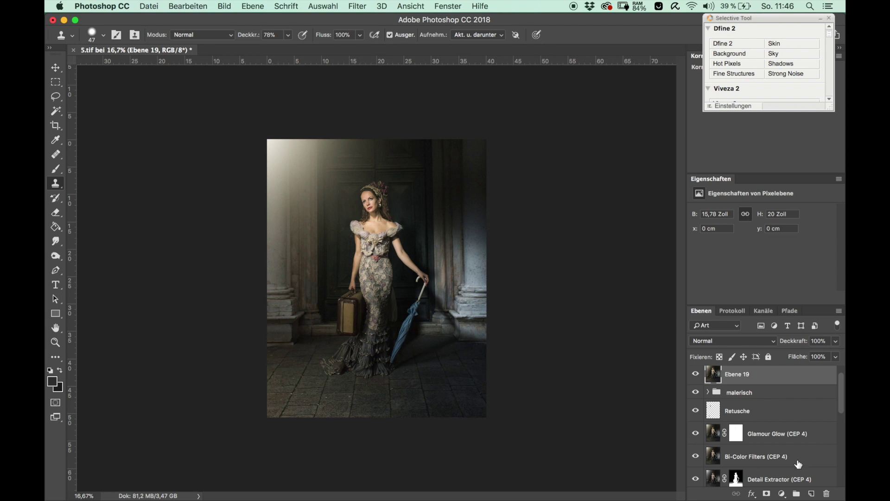
drag(695, 374, 698, 436)
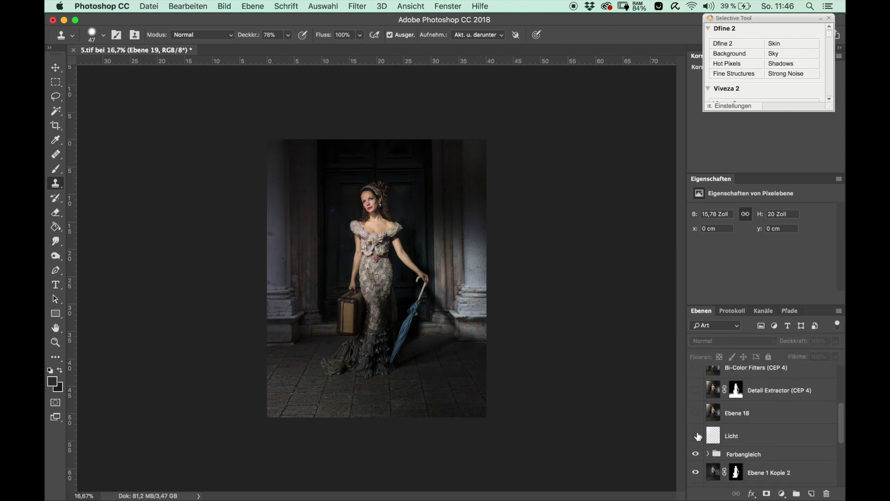
scroll(698, 436, down, 5)
scroll(699, 436, up, 2)
scroll(698, 439, up, 2)
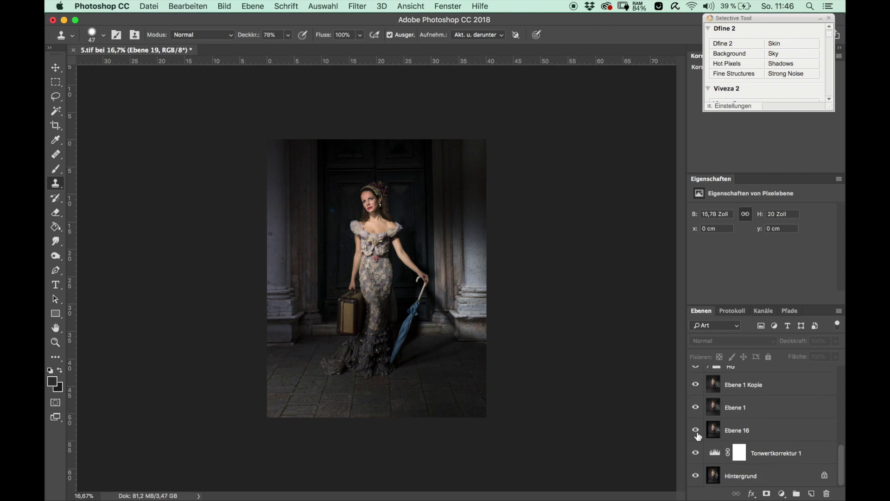
scroll(696, 445, up, 1)
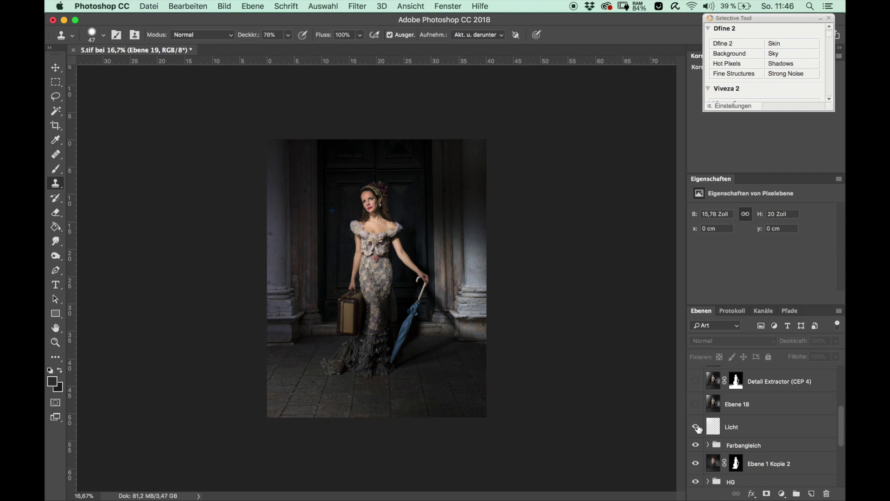
click(695, 427)
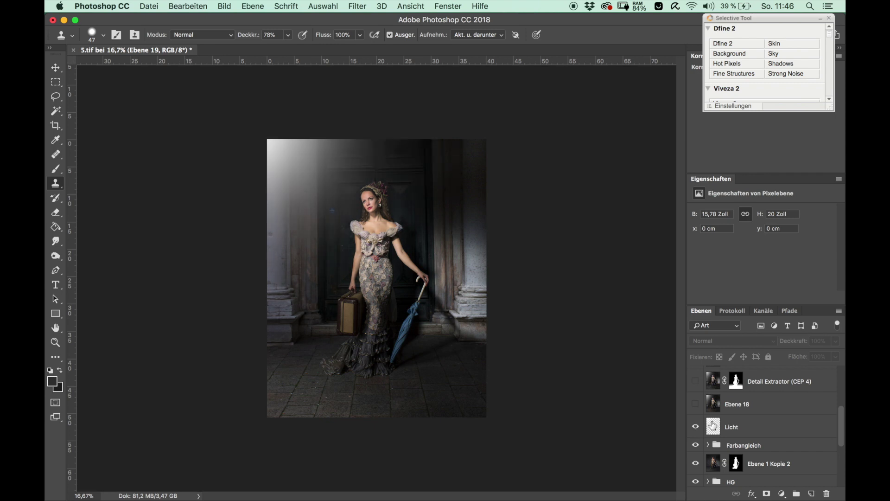
click(695, 404)
scroll(697, 406, up, 1)
click(695, 405)
click(696, 405)
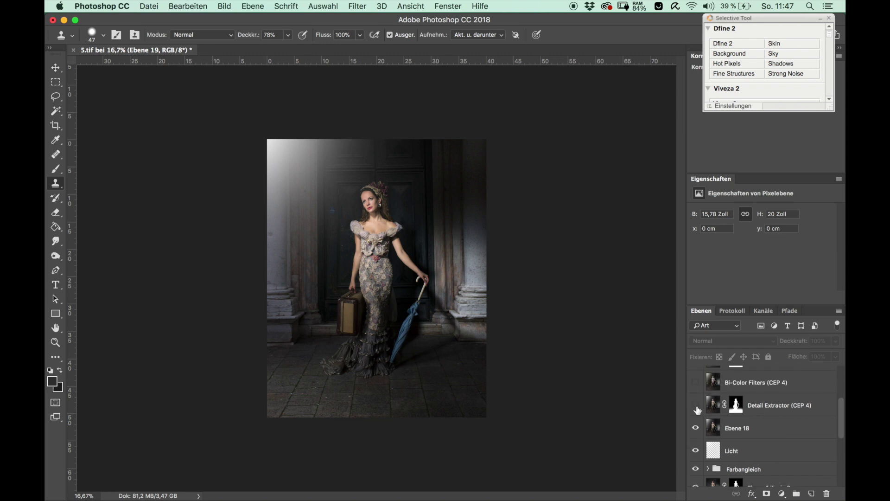
click(696, 406)
- Make Bi-Color Filters, Retusche and the malerisch group visible again
click(744, 383)
scroll(745, 386, up, 1)
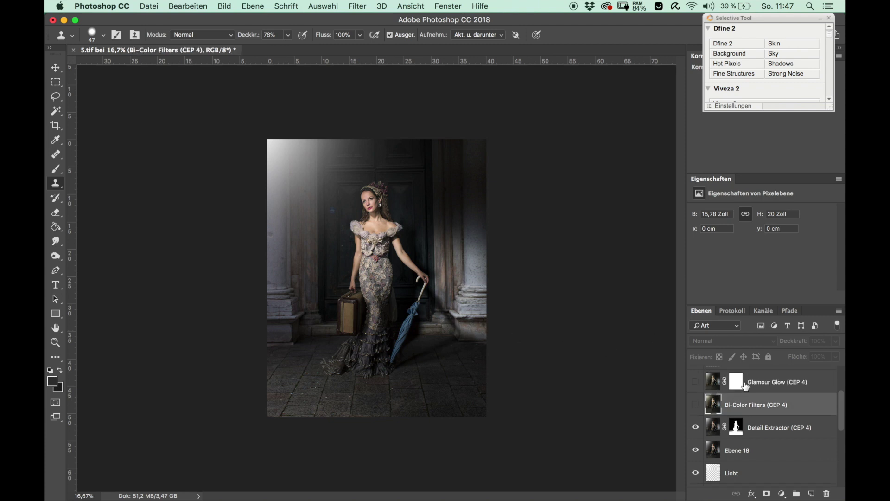
click(695, 404)
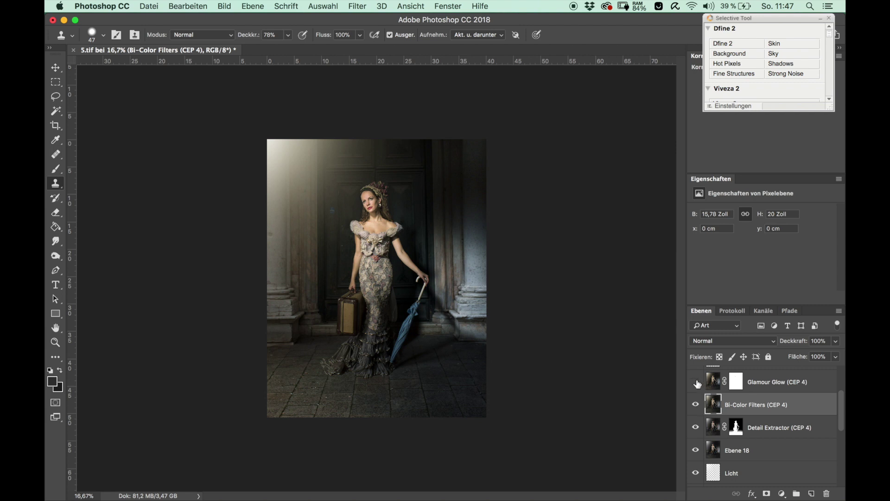
scroll(697, 384, up, 2)
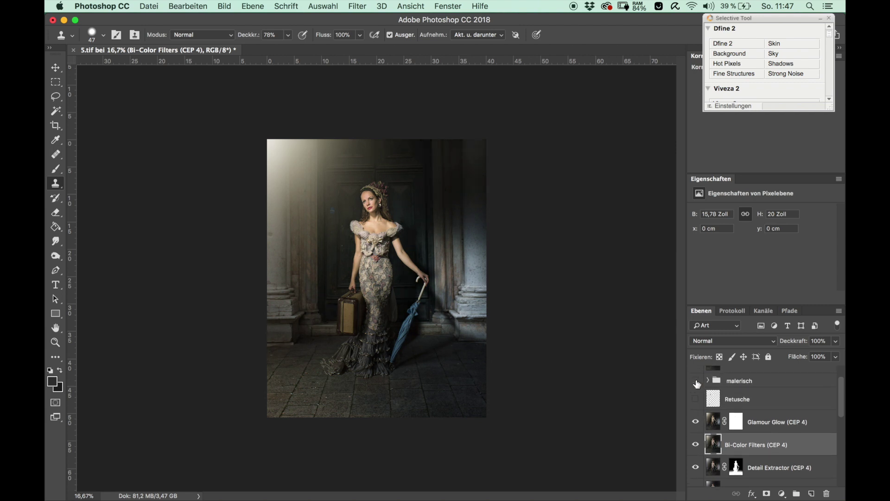
click(695, 399)
click(695, 381)
scroll(704, 385, up, 2)
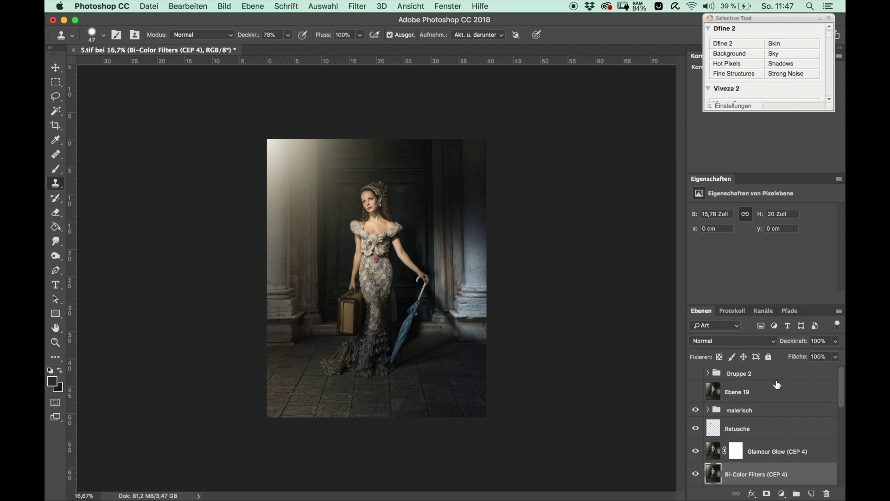
click(707, 373)
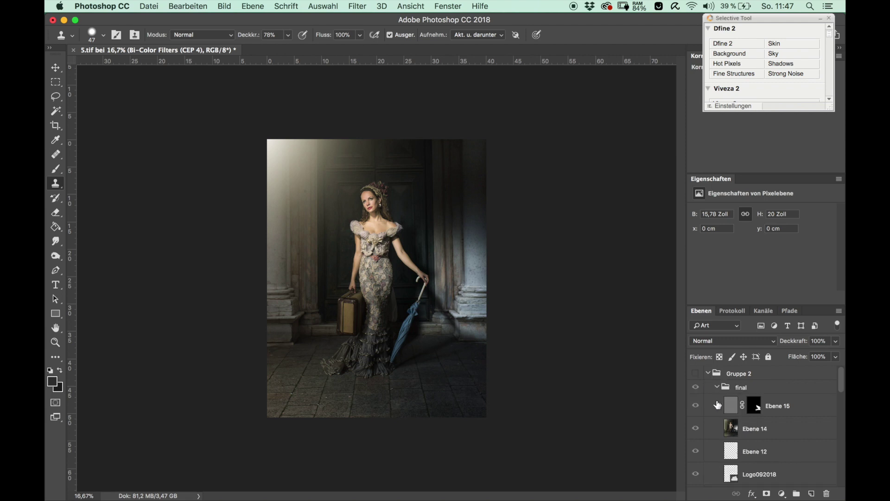
click(696, 373)
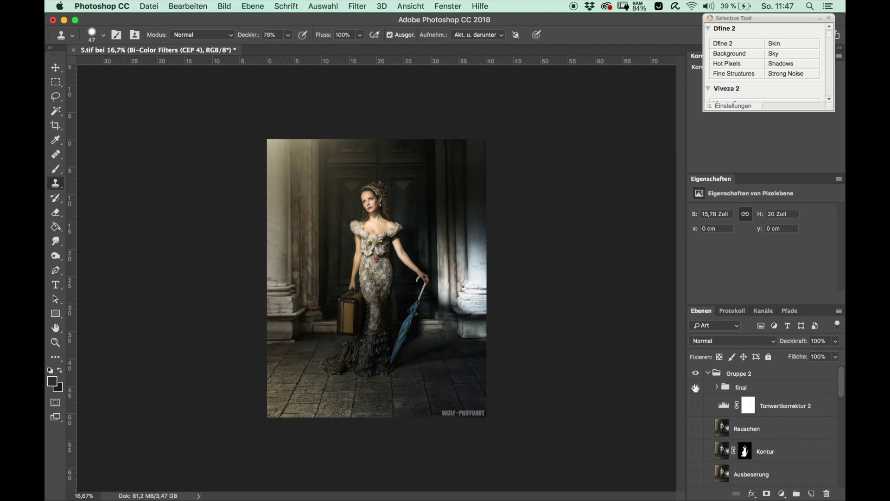
click(695, 387)
click(695, 388)
click(695, 387)
click(696, 387)
click(695, 388)
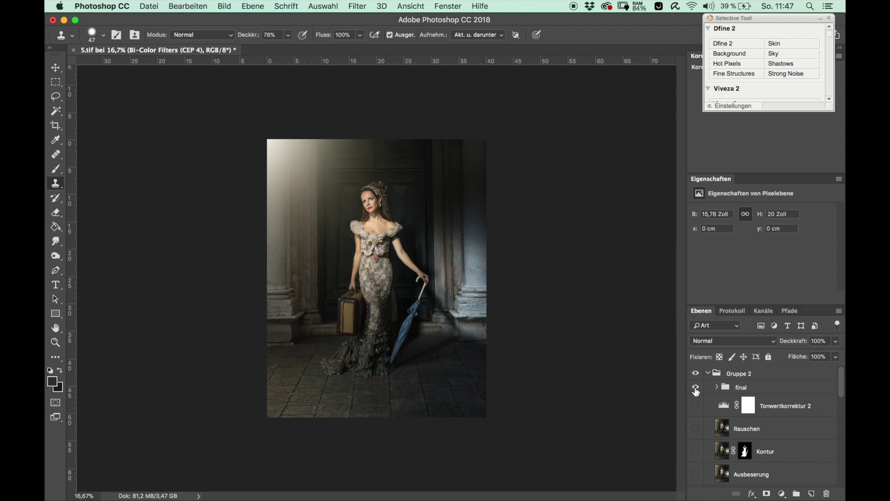
click(695, 387)
click(695, 387)
click(695, 388)
click(695, 388)
click(708, 373)
click(747, 417)
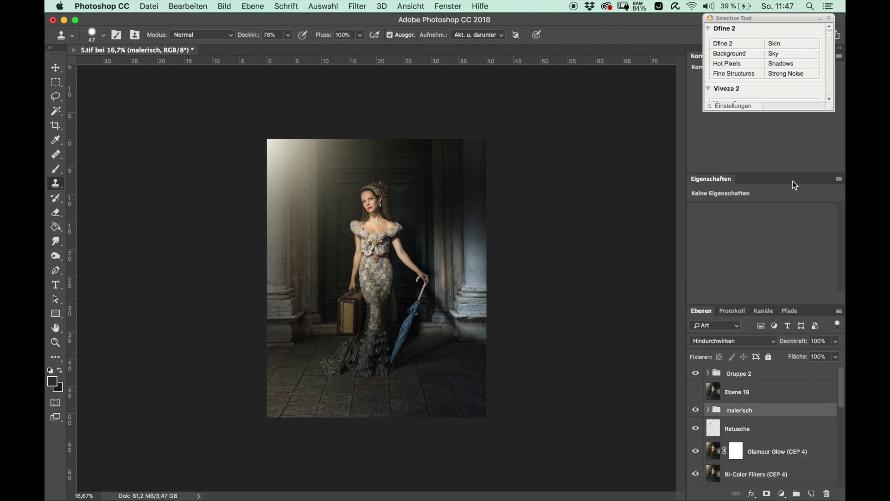
- Close the Nik launcher, hide Gruppe 2, and add a Schwarzweiß layer in Weiches Licht at 15% opacity
click(830, 17)
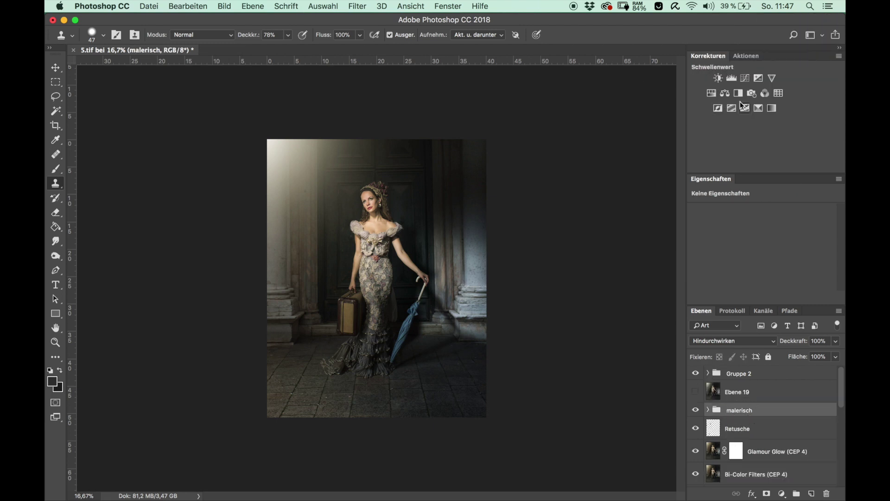
click(696, 374)
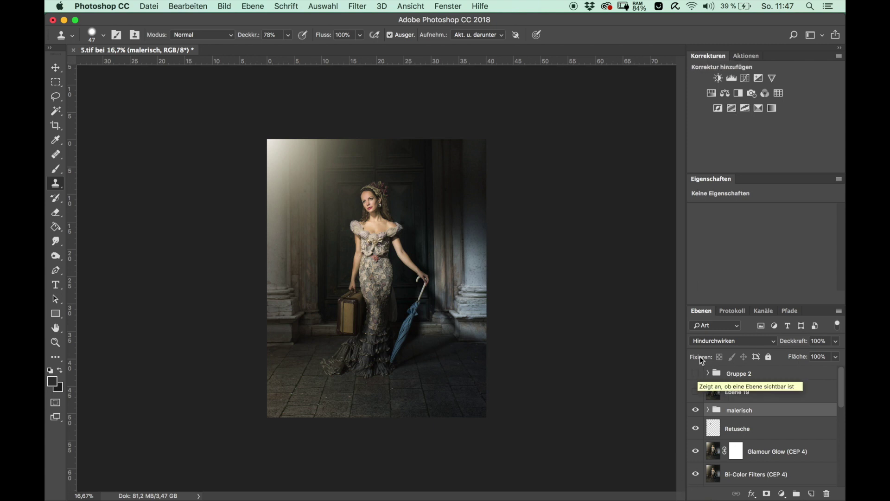
click(737, 93)
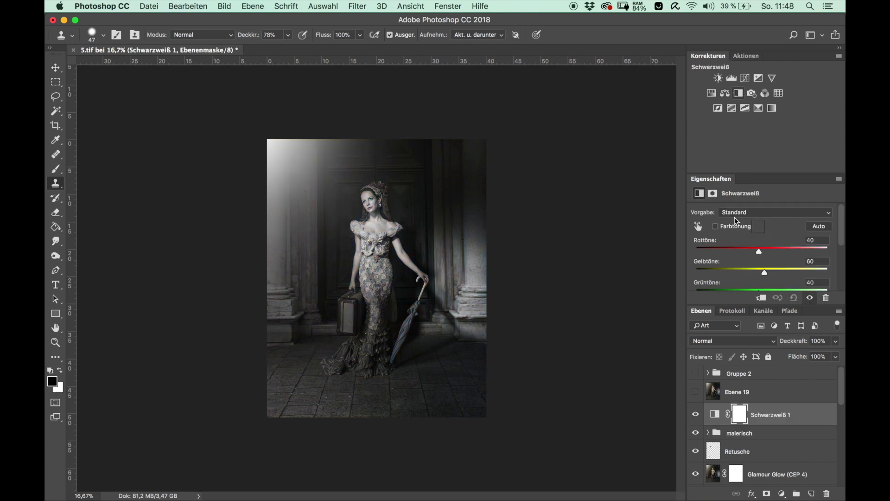
click(737, 342)
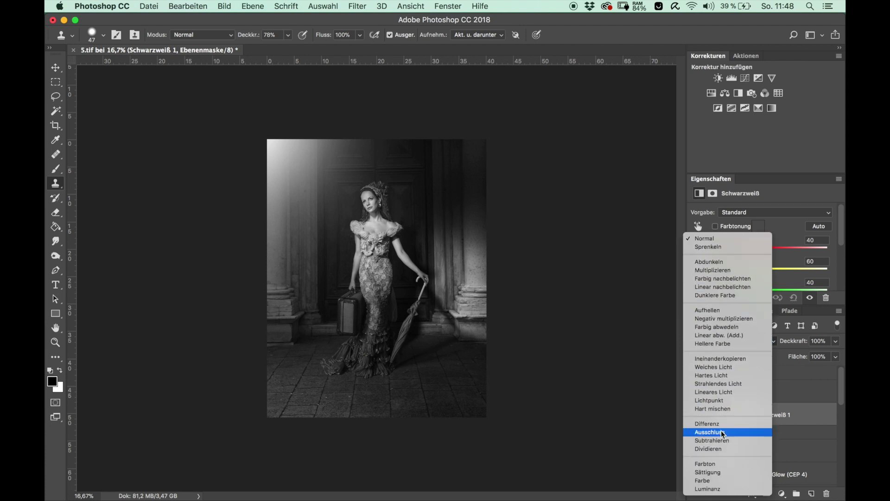
click(730, 367)
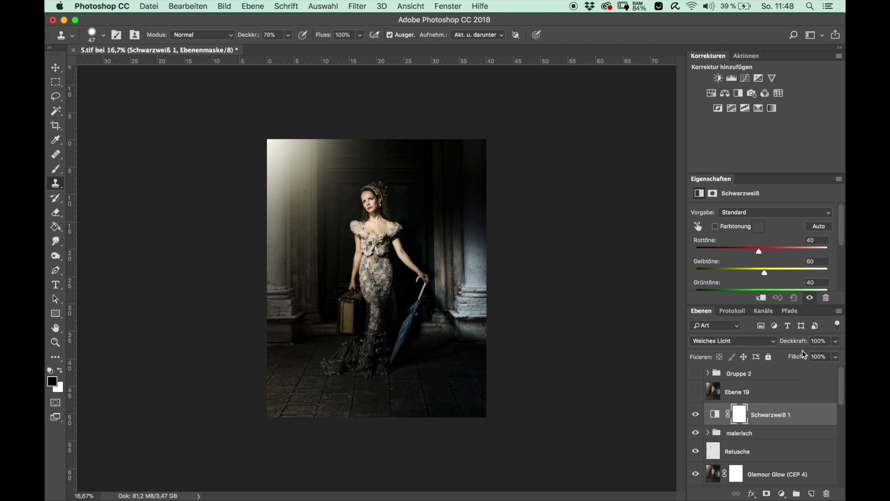
drag(798, 342, 738, 343)
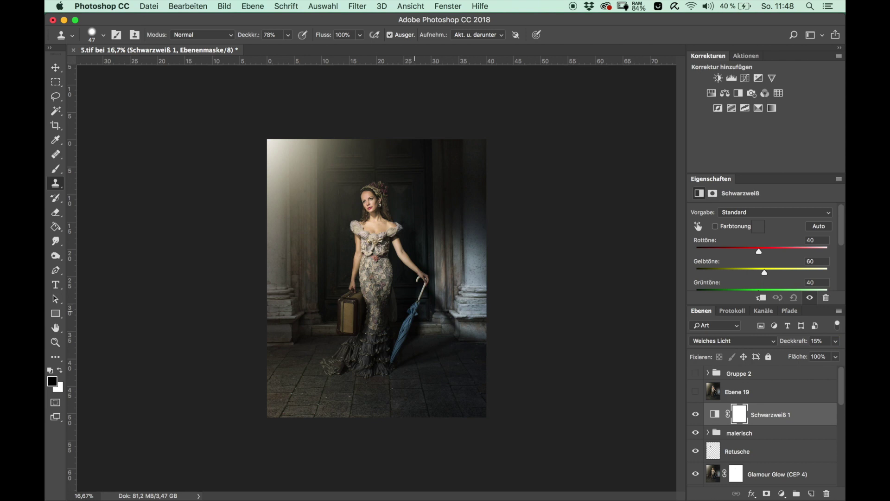
click(695, 414)
click(698, 415)
click(699, 415)
click(699, 415)
click(699, 416)
click(699, 416)
click(699, 416)
click(707, 374)
click(697, 388)
click(696, 387)
click(697, 387)
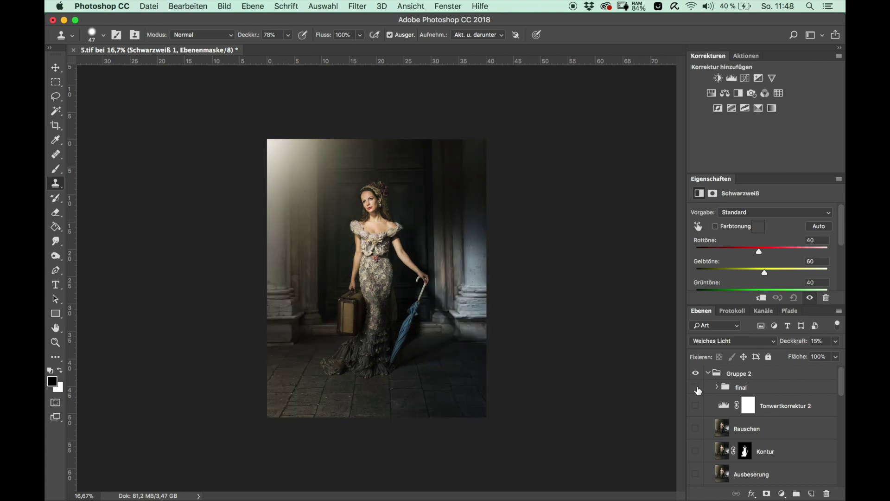
click(696, 387)
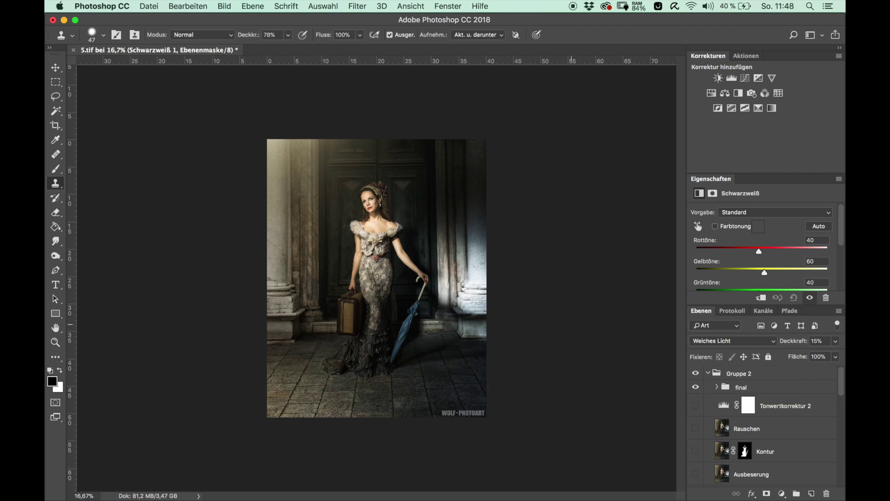
click(697, 387)
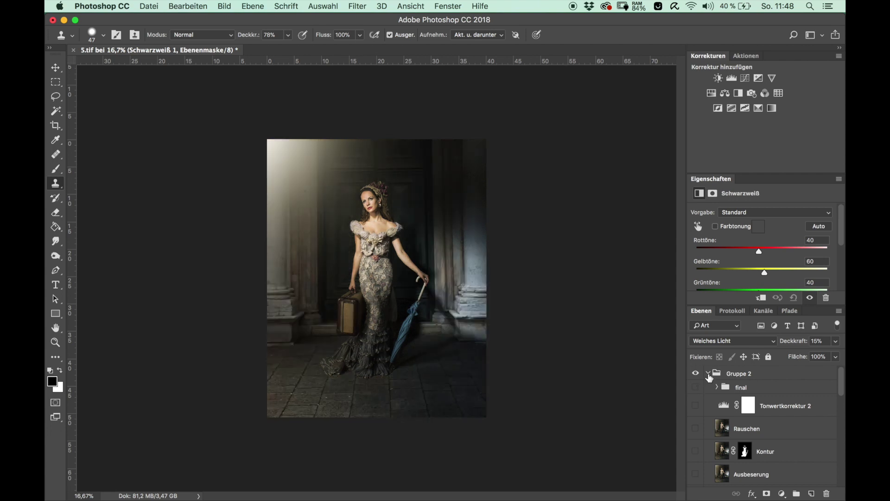
click(708, 373)
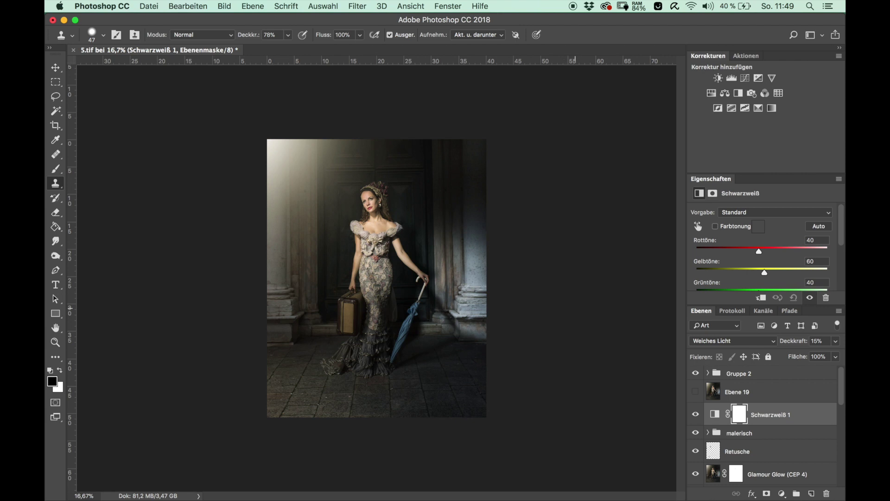
- Expand the HG layer group and select the Ebene 17 smart object
scroll(751, 417, down, 5)
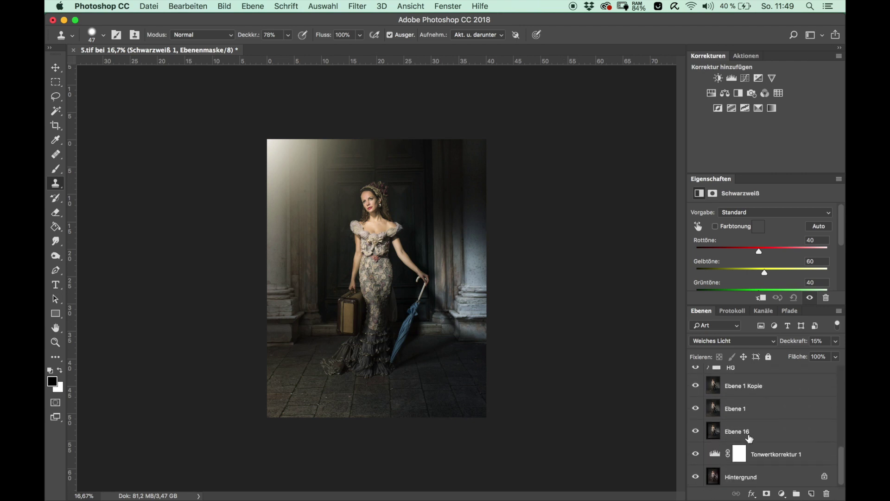
scroll(751, 441, up, 2)
scroll(754, 445, up, 2)
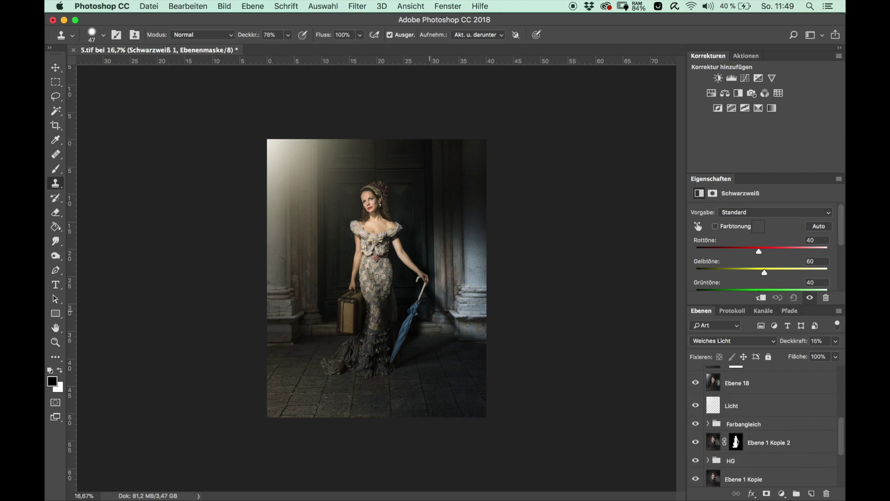
click(741, 462)
click(707, 460)
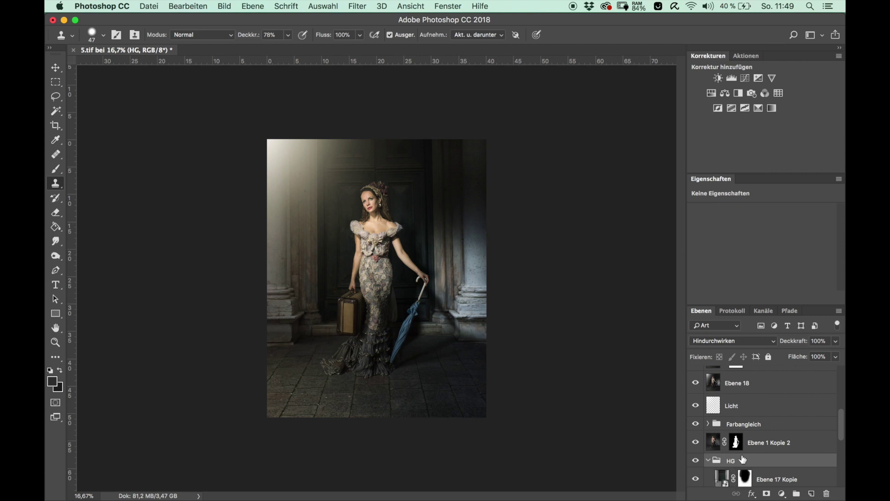
click(743, 458)
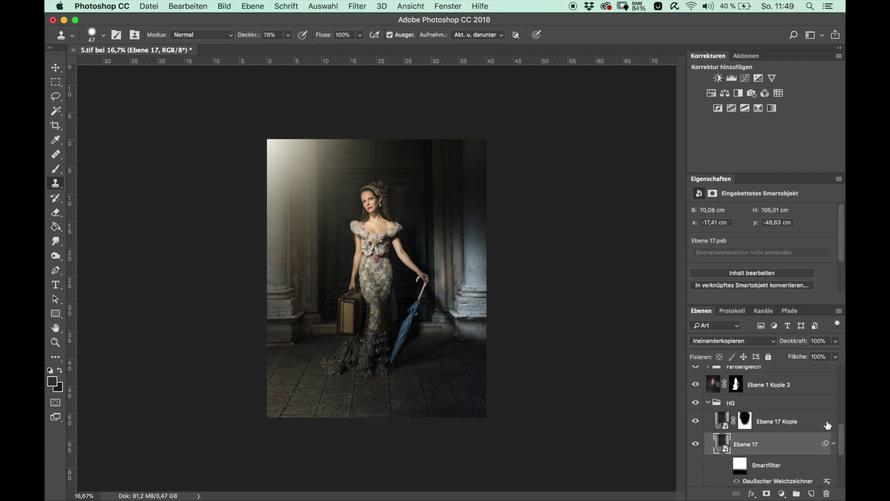
- Expand Gruppe 2, switch on and expand the watermarked final group, zooming in to inspect
scroll(828, 426, up, 1)
scroll(828, 426, up, 3)
scroll(828, 426, up, 2)
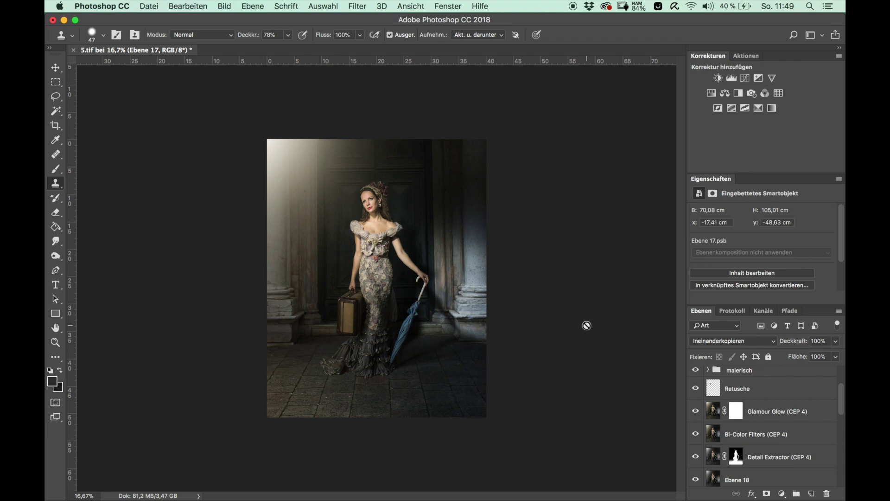
scroll(788, 431, up, 2)
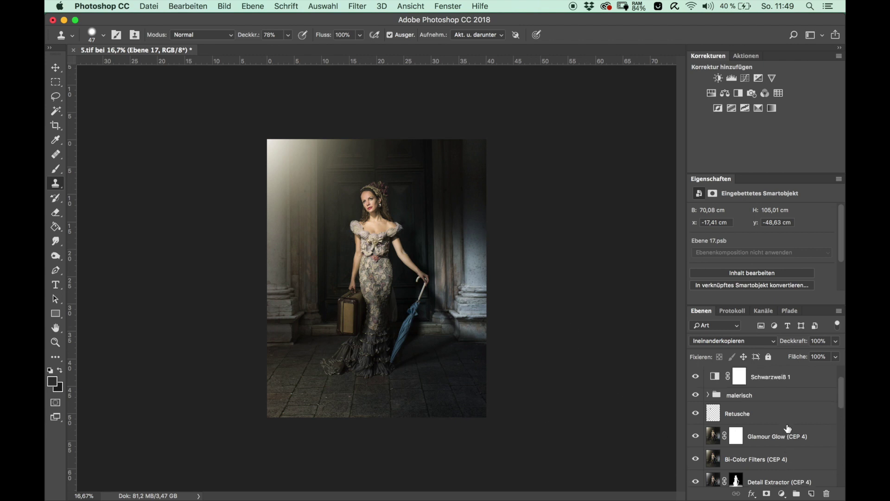
scroll(788, 429, up, 1)
click(707, 373)
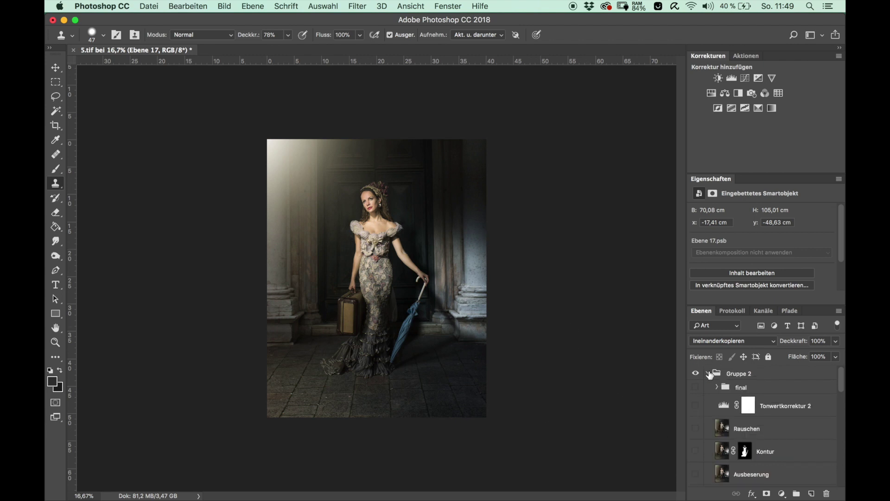
click(696, 389)
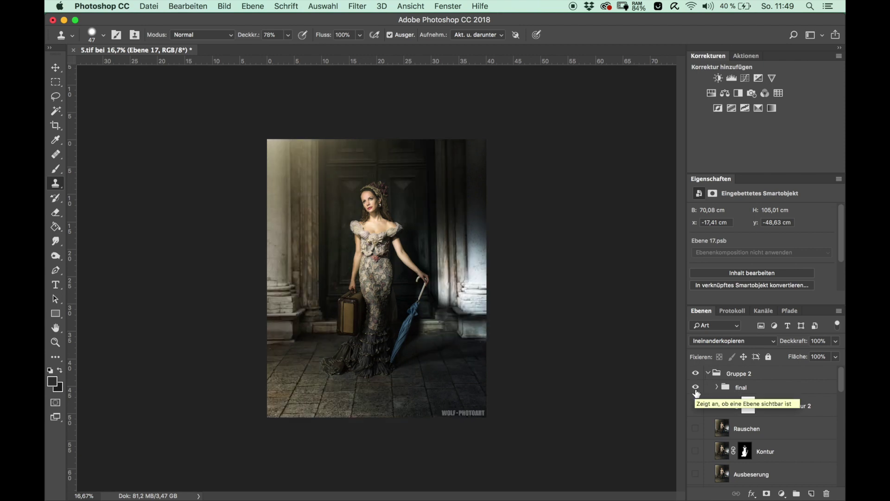
key(ctrl+plus)
key(ctrl+plus)
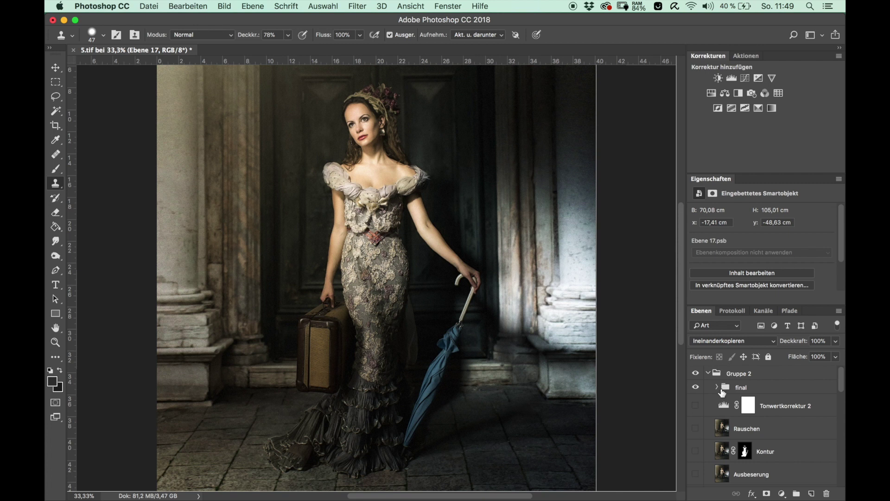
click(716, 387)
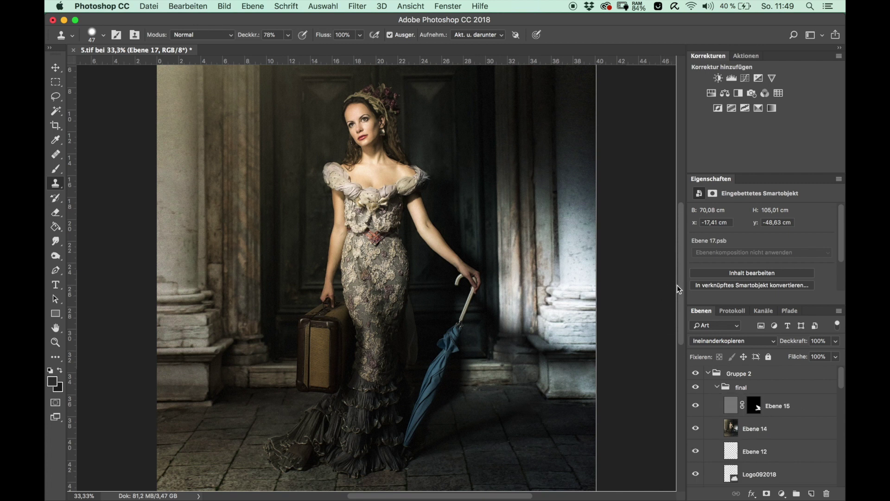
key(ctrl+minus)
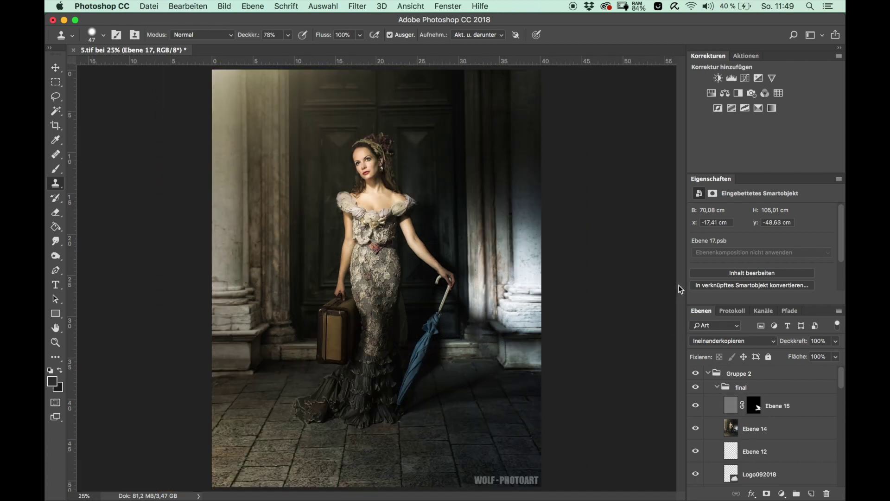